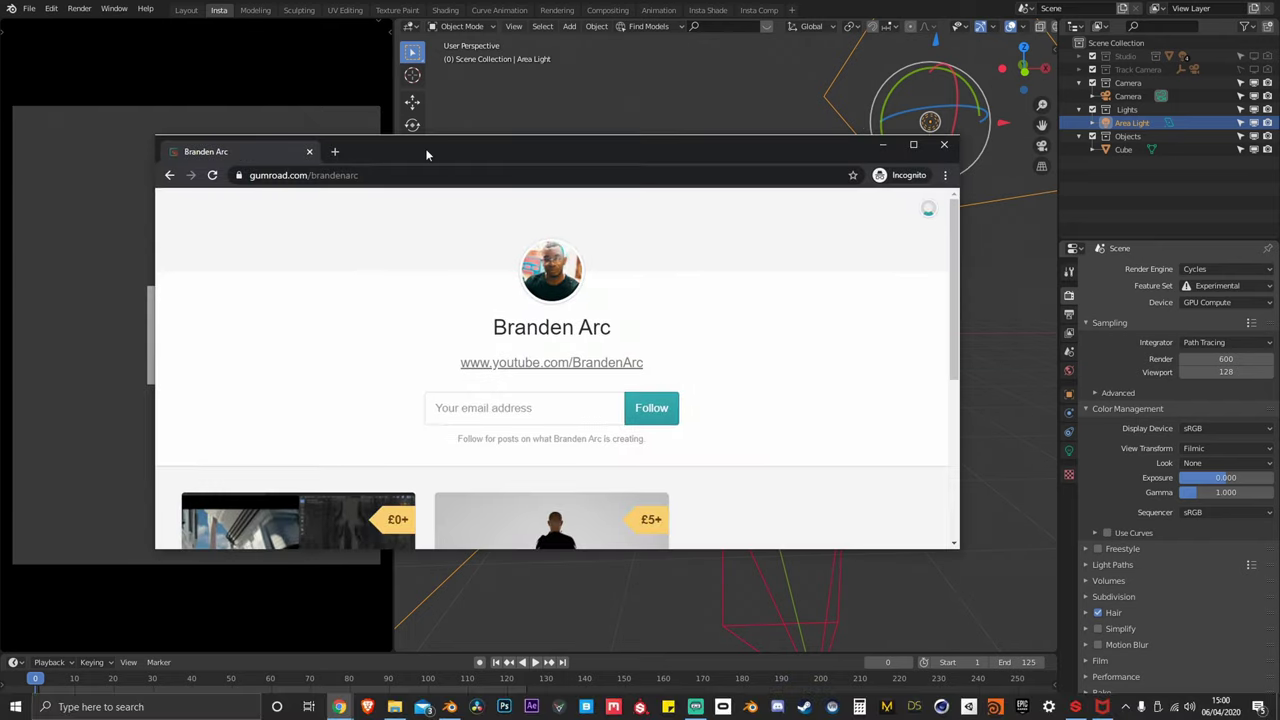
Maximize the browser and open the Blender Start Up File product on Gumroad
double_click(425, 148)
mouse_move(349, 508)
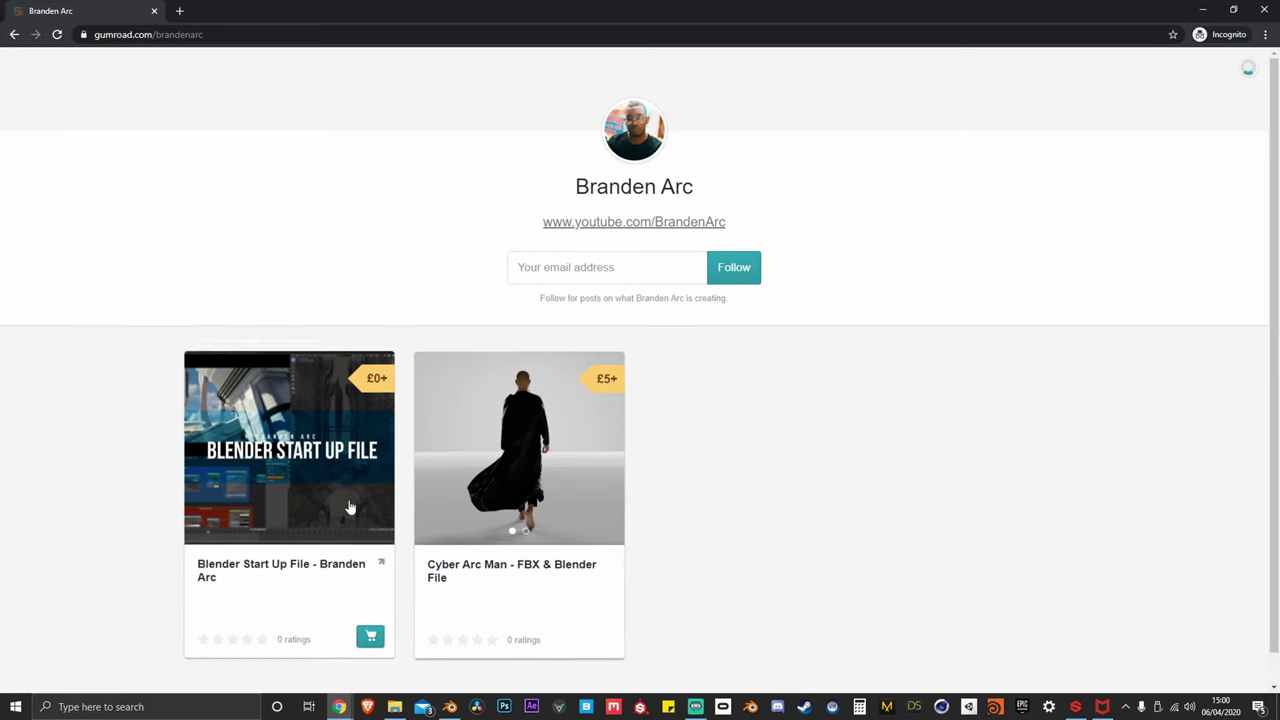
left_click(315, 450)
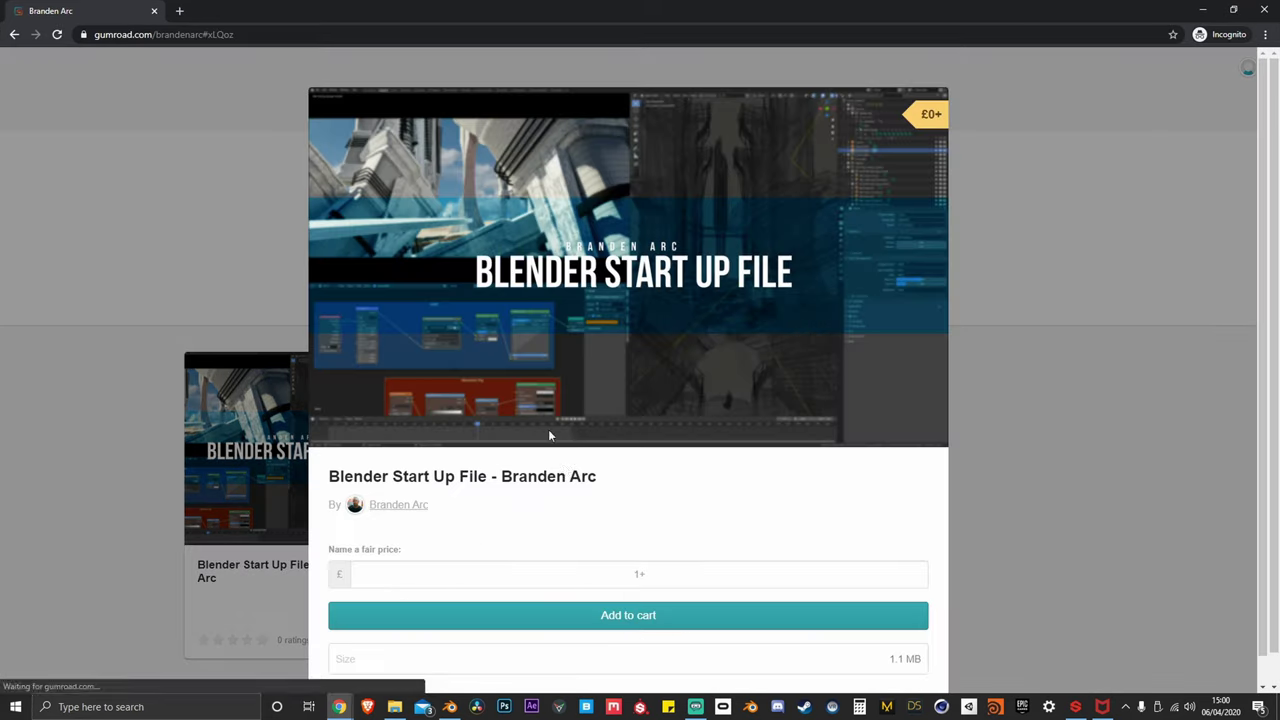
left_click(510, 578)
type("0")
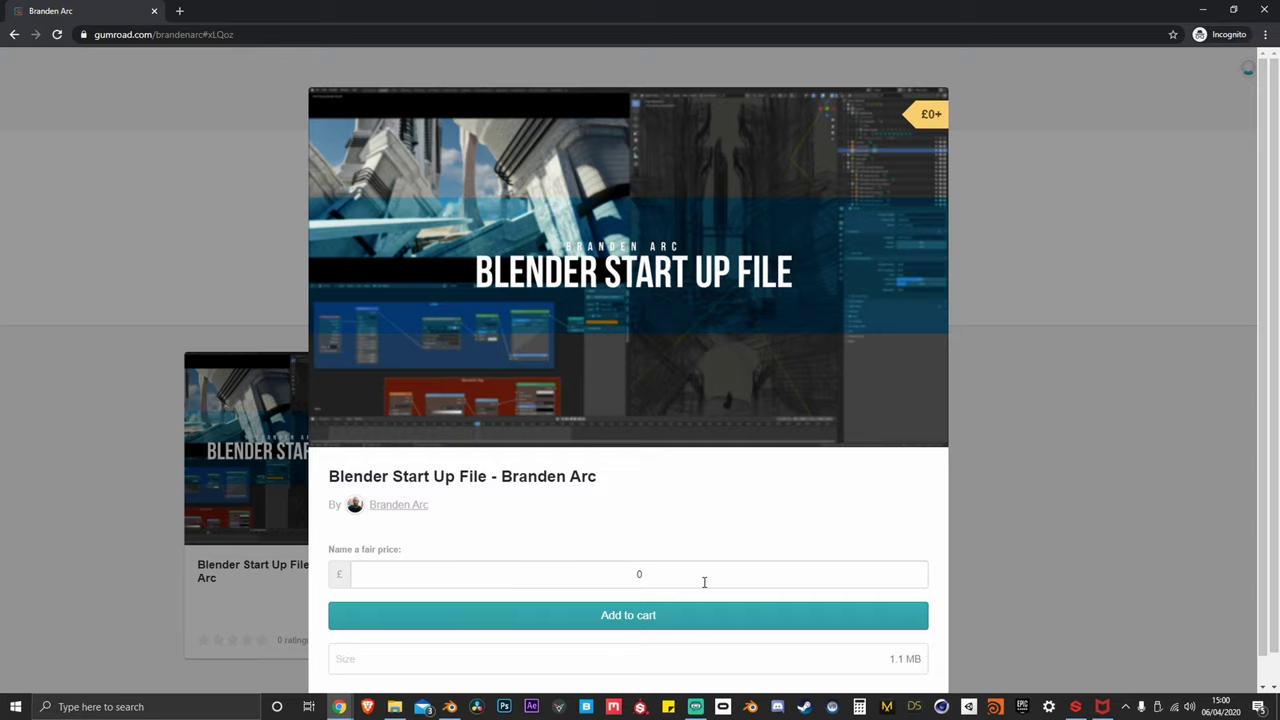
double_click(640, 574)
type("1000000000")
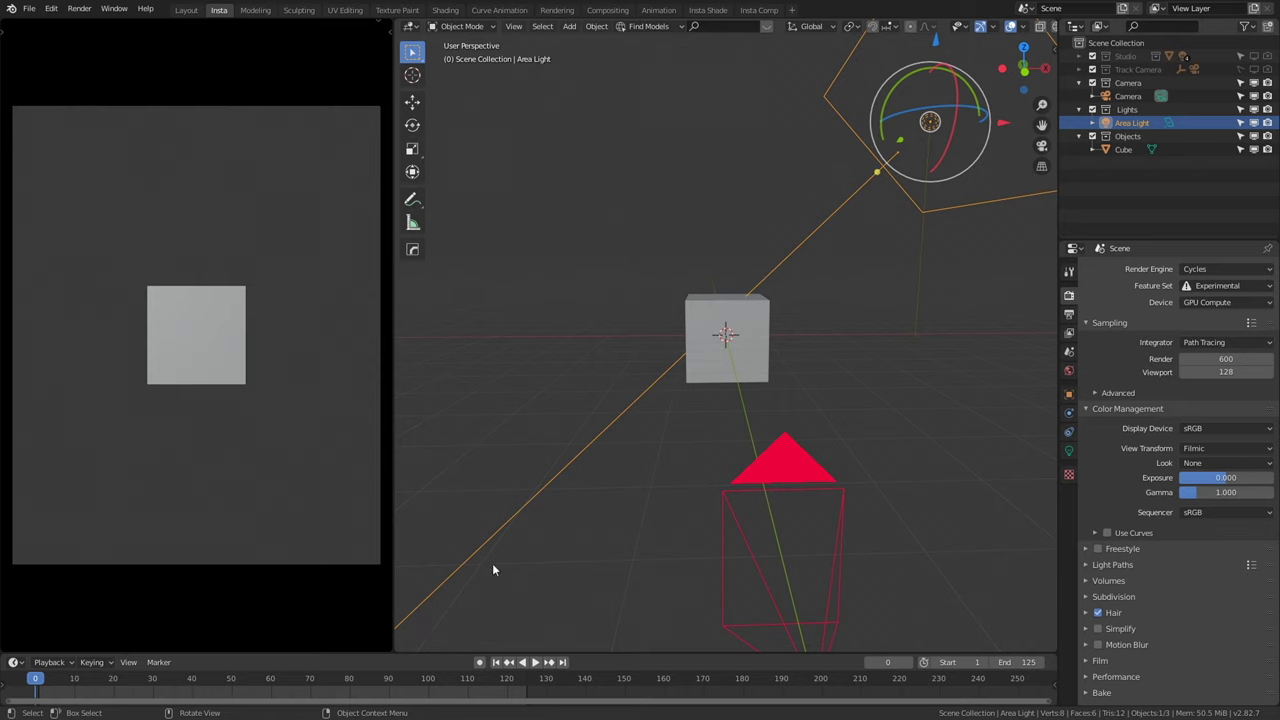
Delete the default cube and add a UV sphere at the origin
left_click(700, 367)
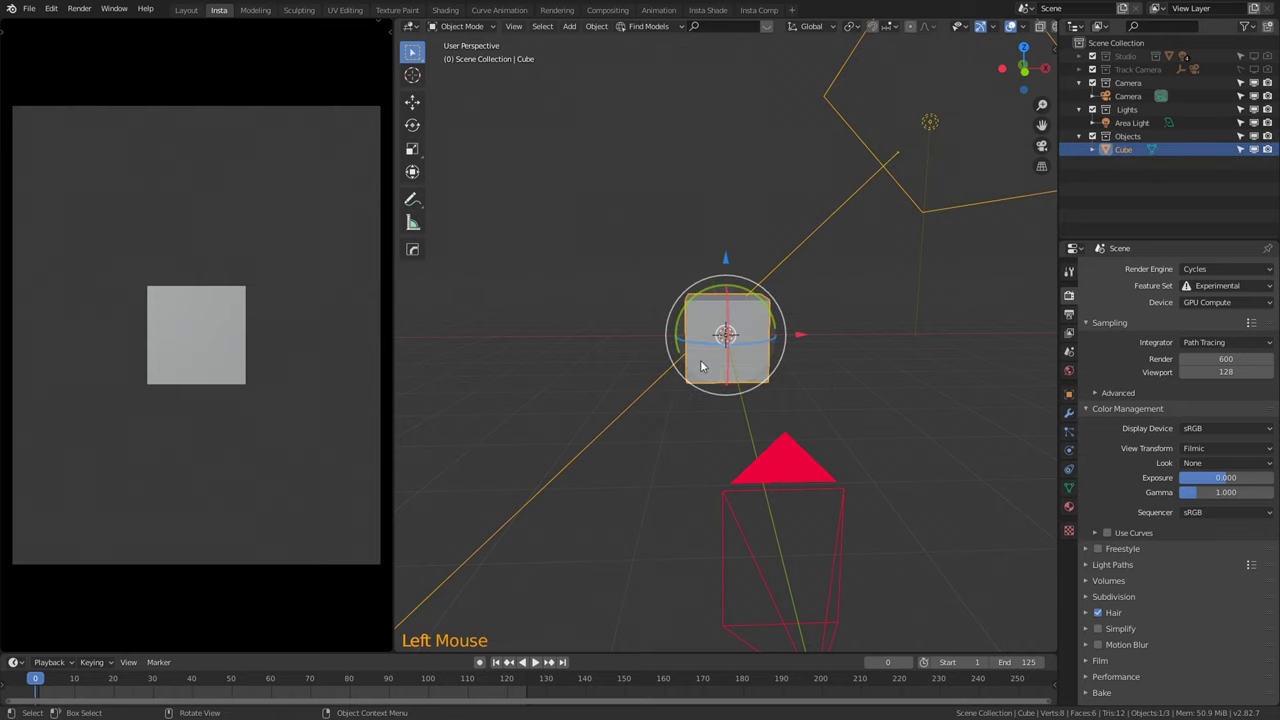
key("x")
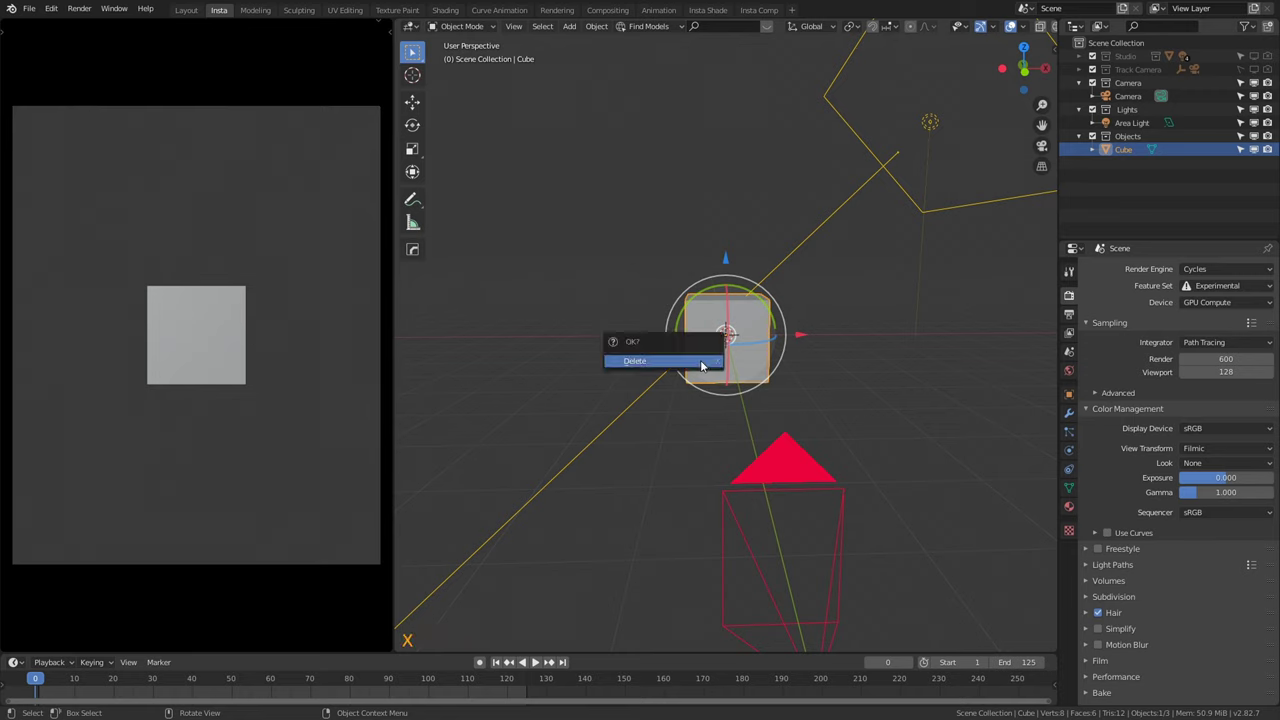
left_click(701, 362)
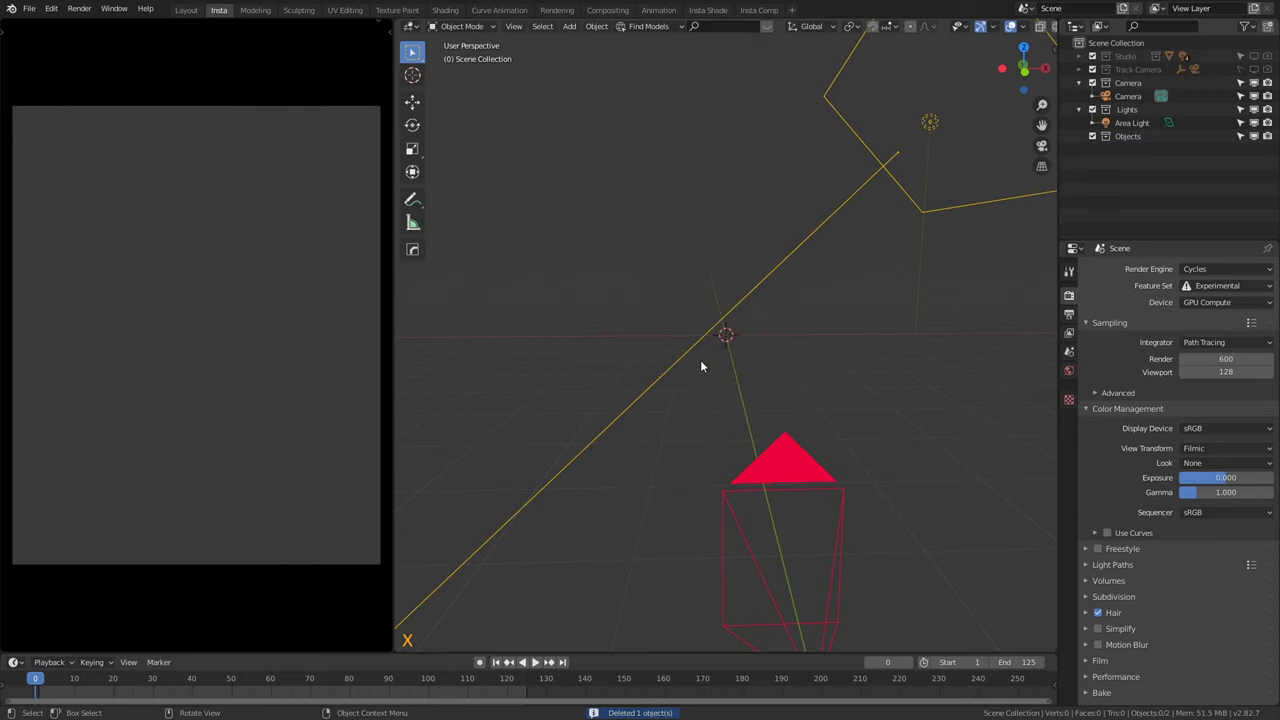
key("shift+a")
mouse_move(701, 362)
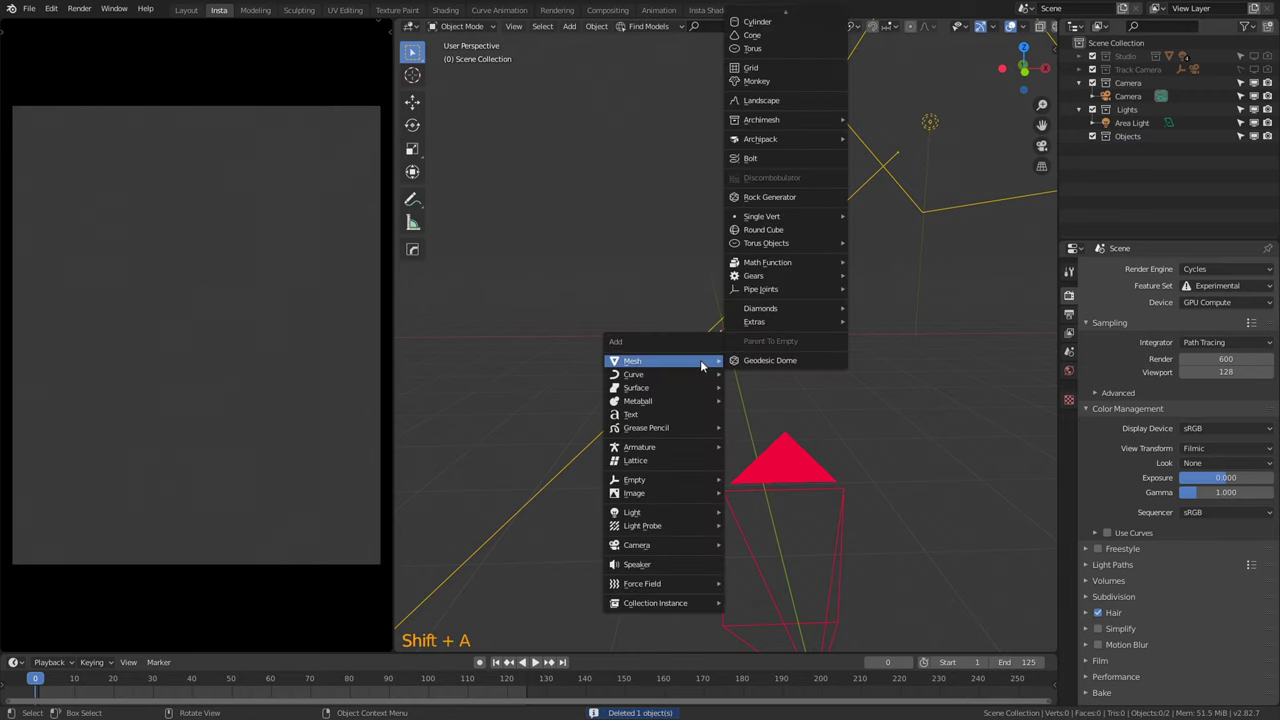
mouse_move(766, 14)
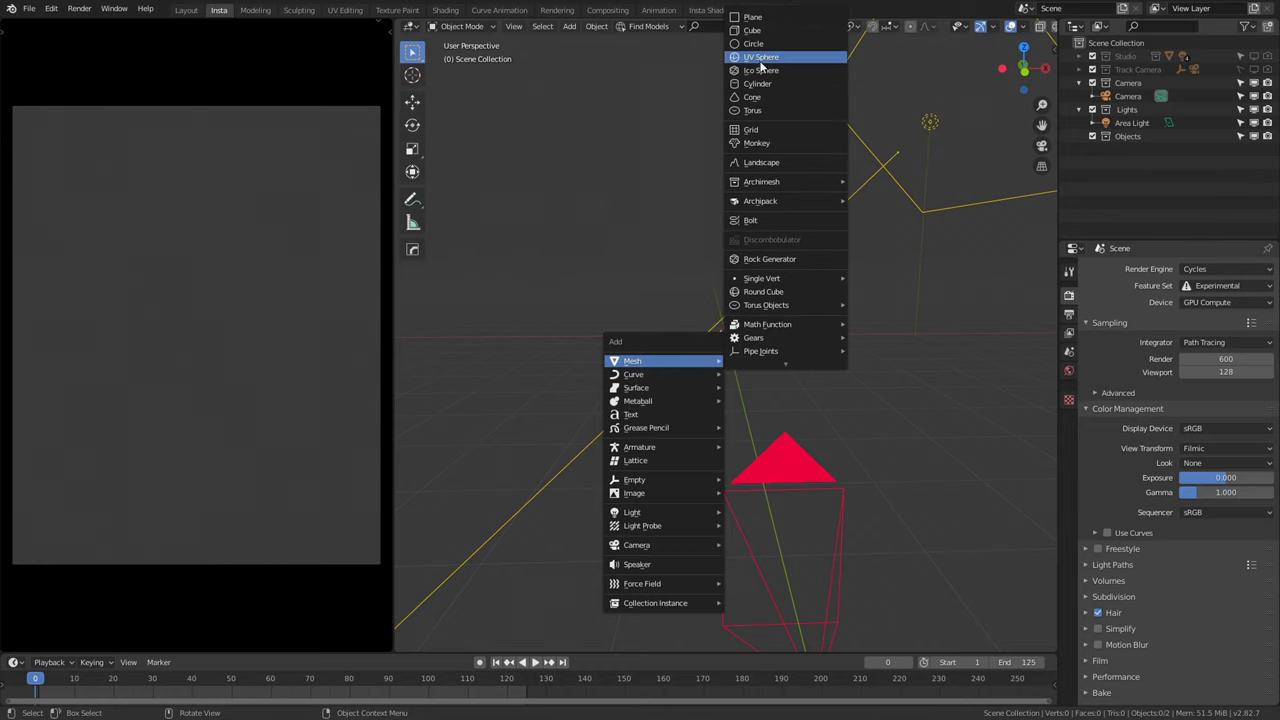
left_click(760, 59)
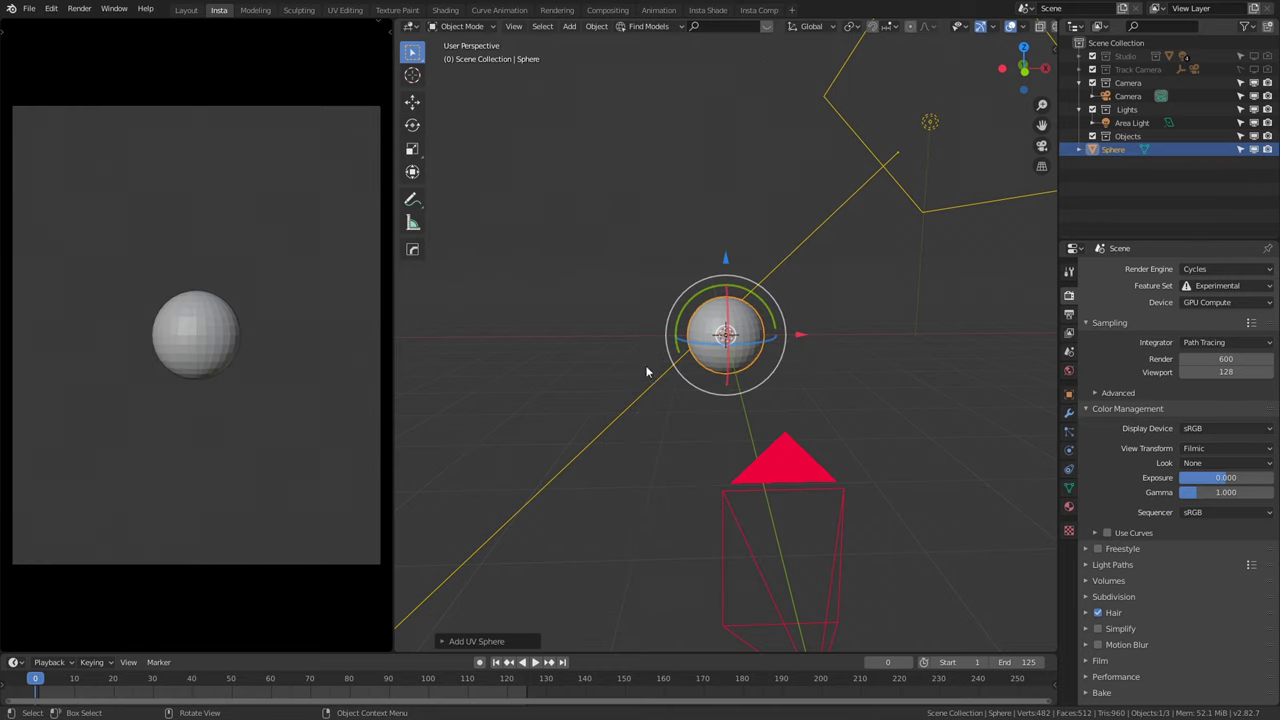
Shade the UV sphere smooth and give it Collision physics
right_click(722, 333)
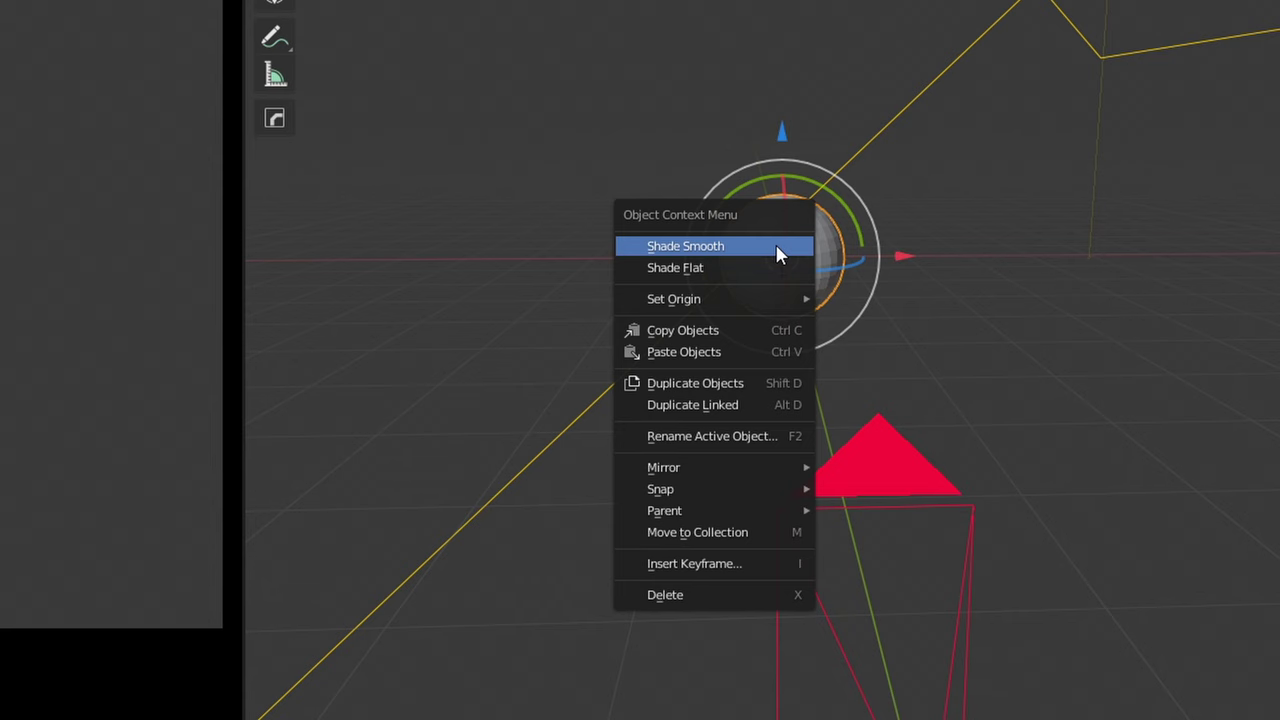
left_click(779, 247)
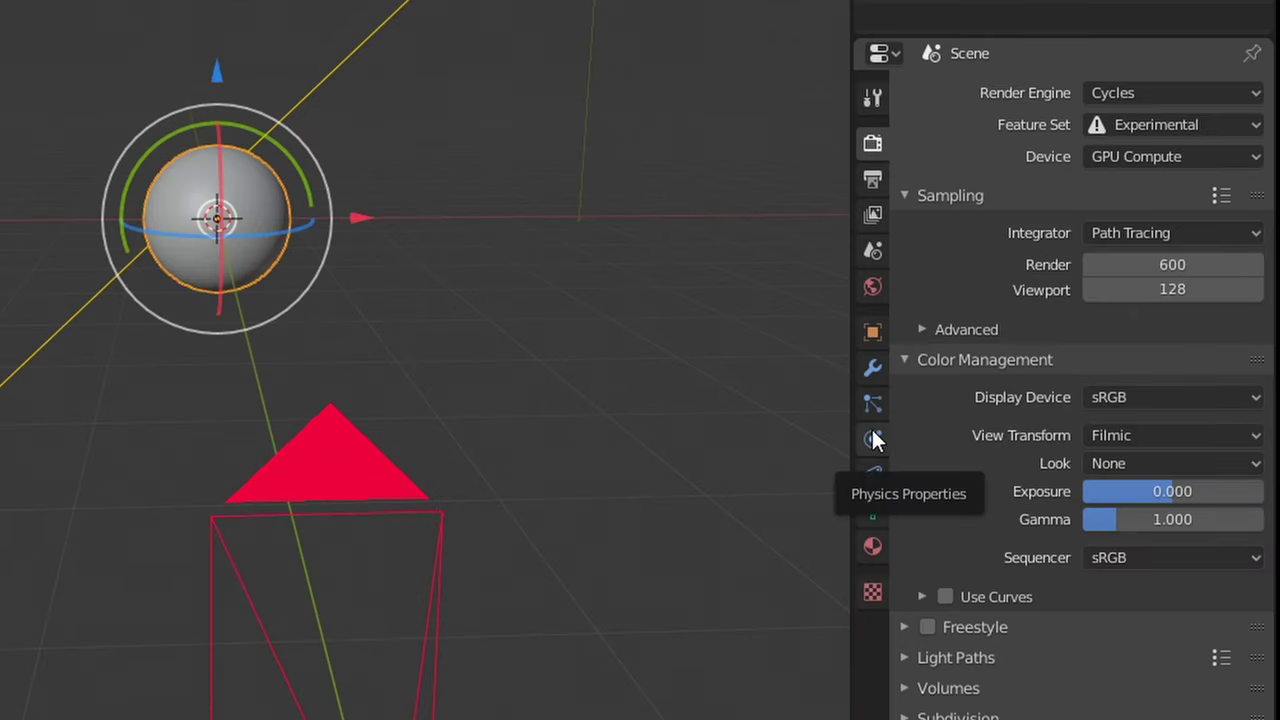
left_click(873, 439)
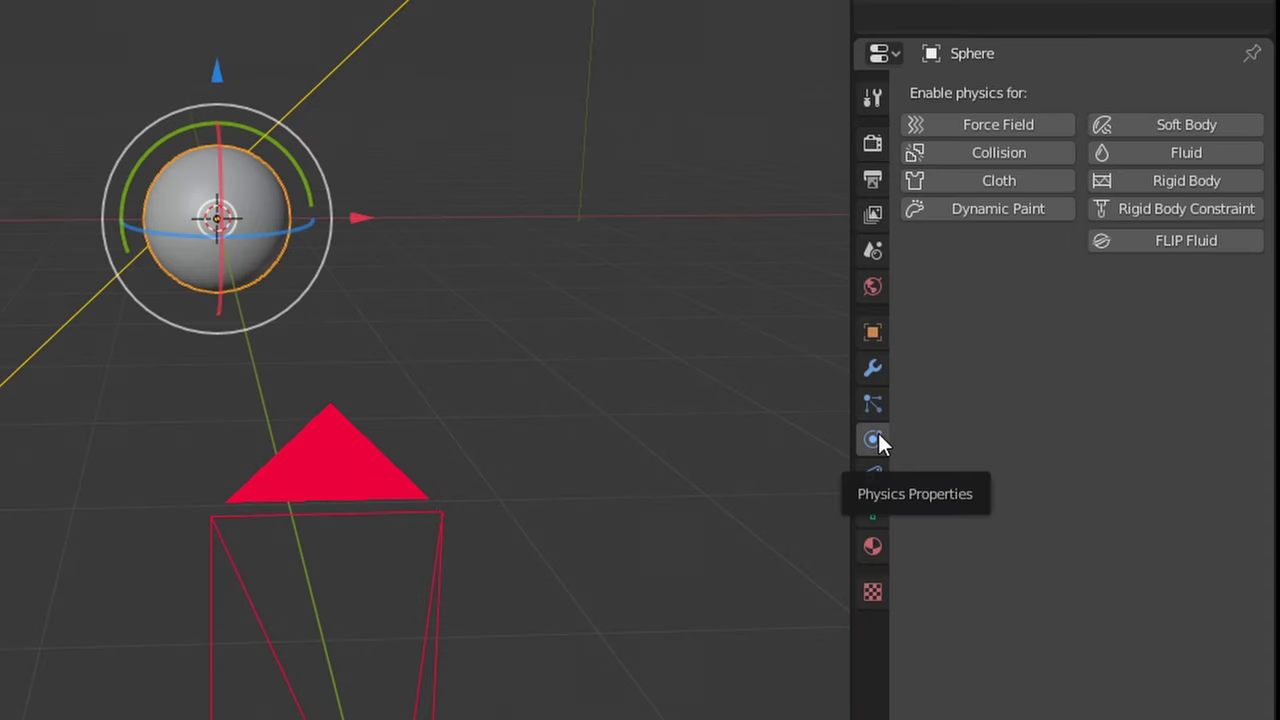
left_click(1015, 155)
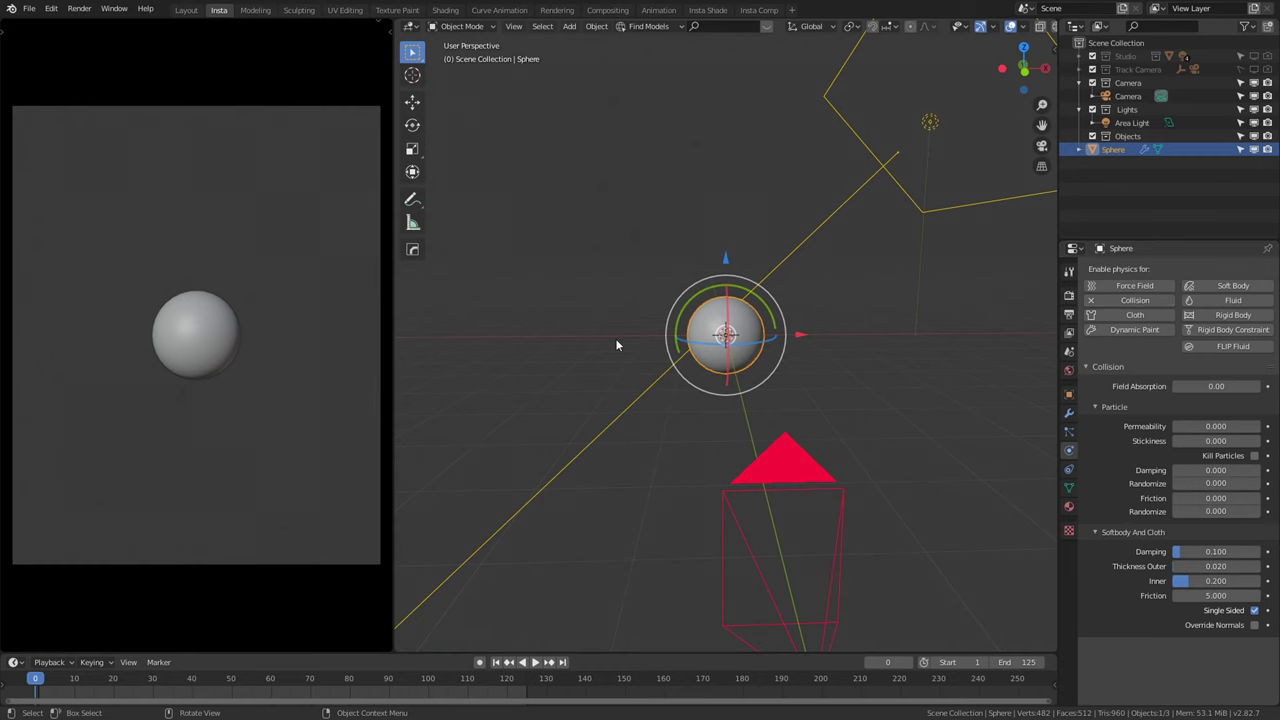
Add a plane and raise it along Z to about 3.3 m above the sphere
left_click(615, 338)
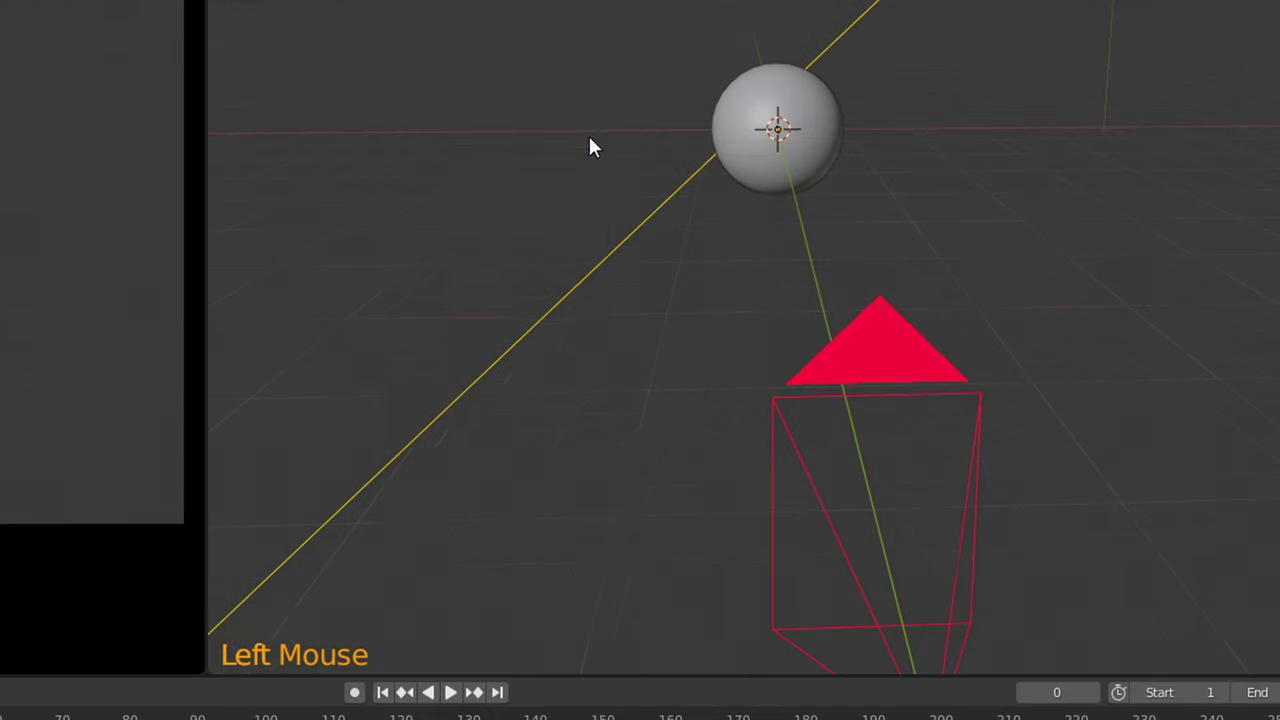
key("shift+a")
mouse_move(589, 136)
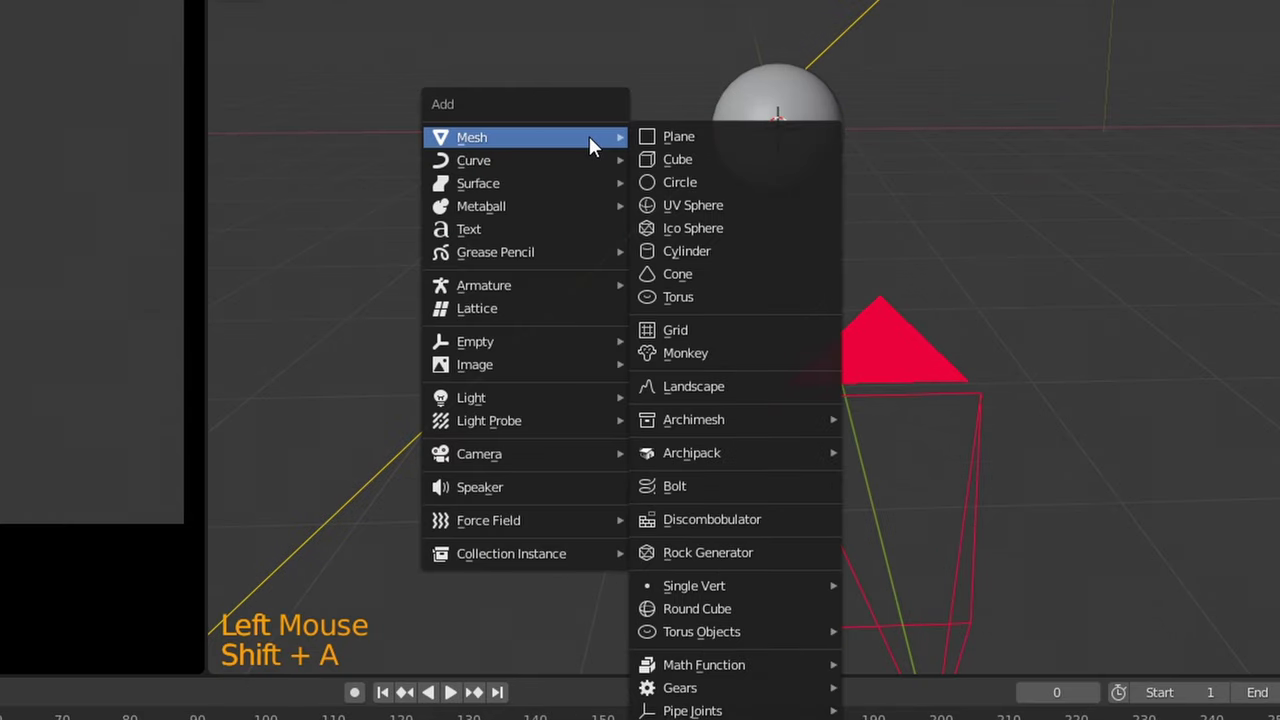
left_click(670, 136)
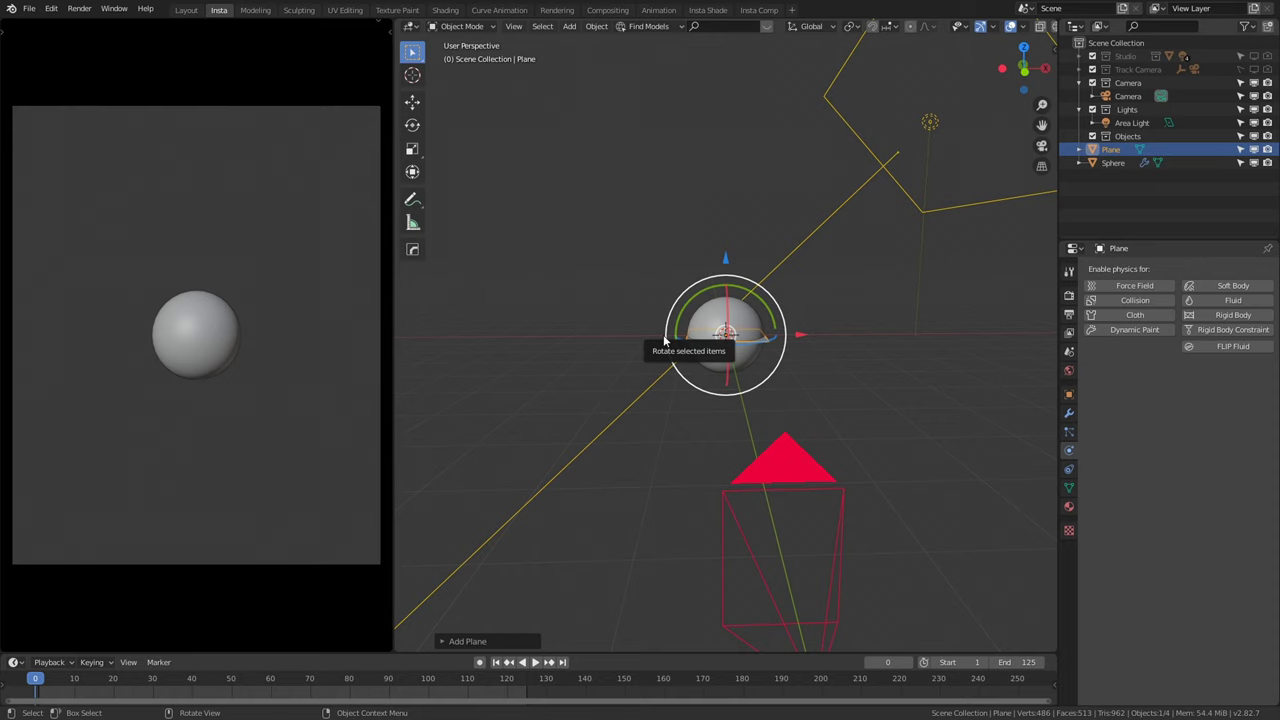
key("g")
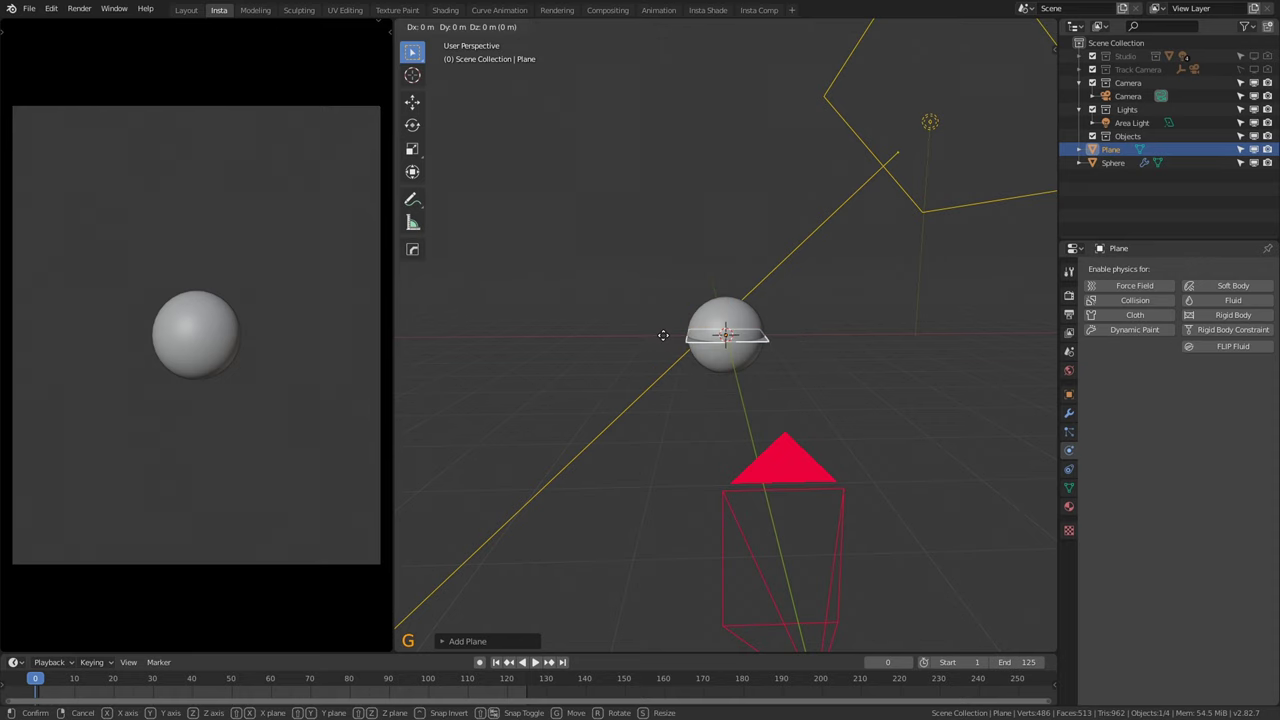
key("z")
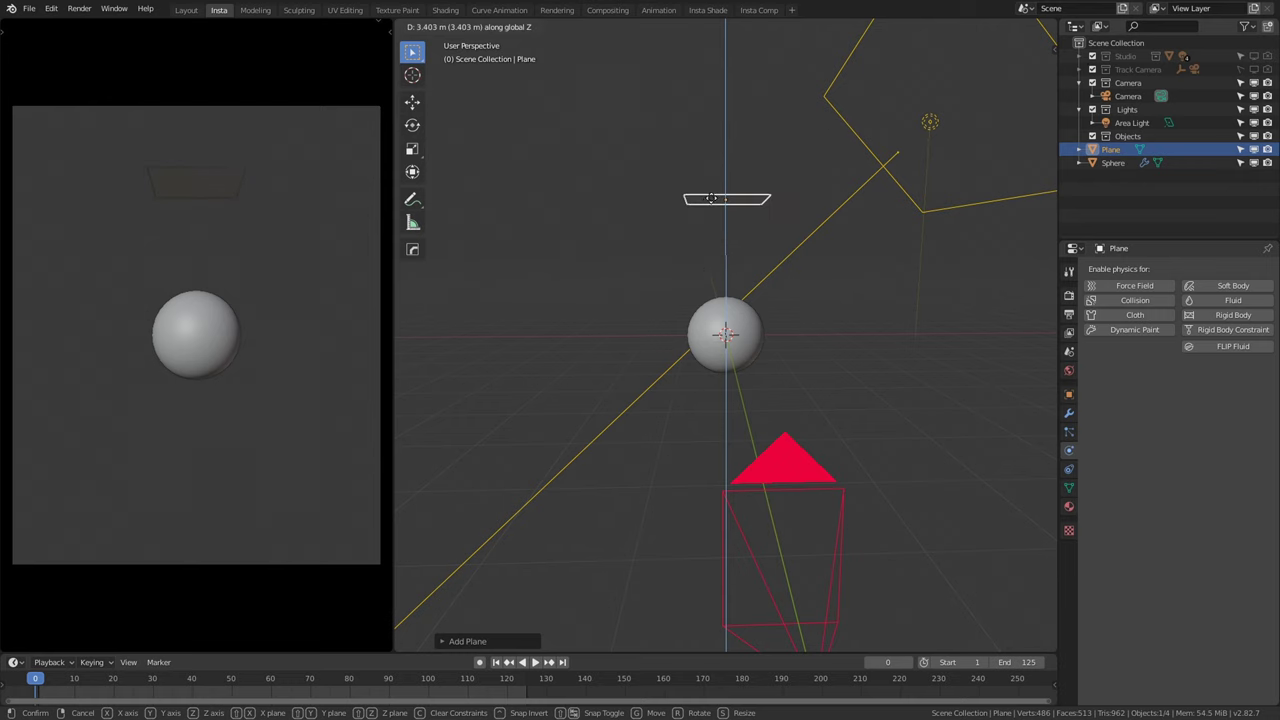
left_click(709, 202)
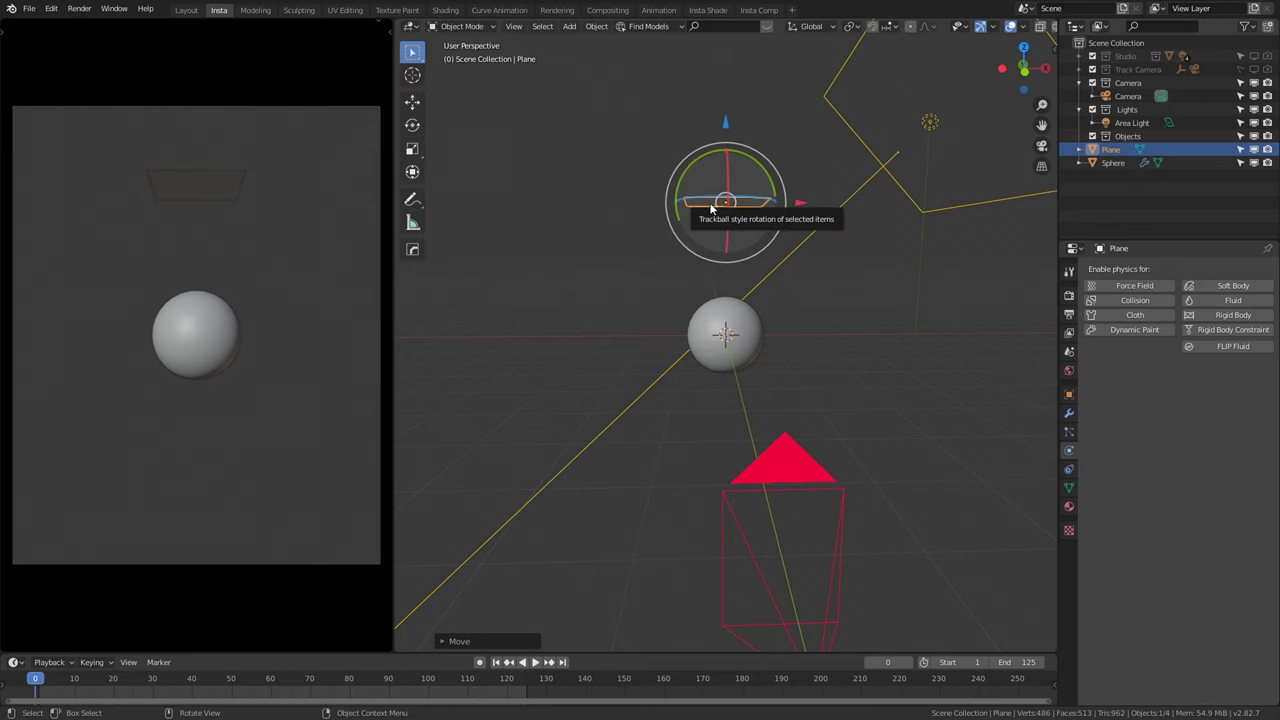
Scale the plane by 2, then stretch it by 2 along X
type("s")
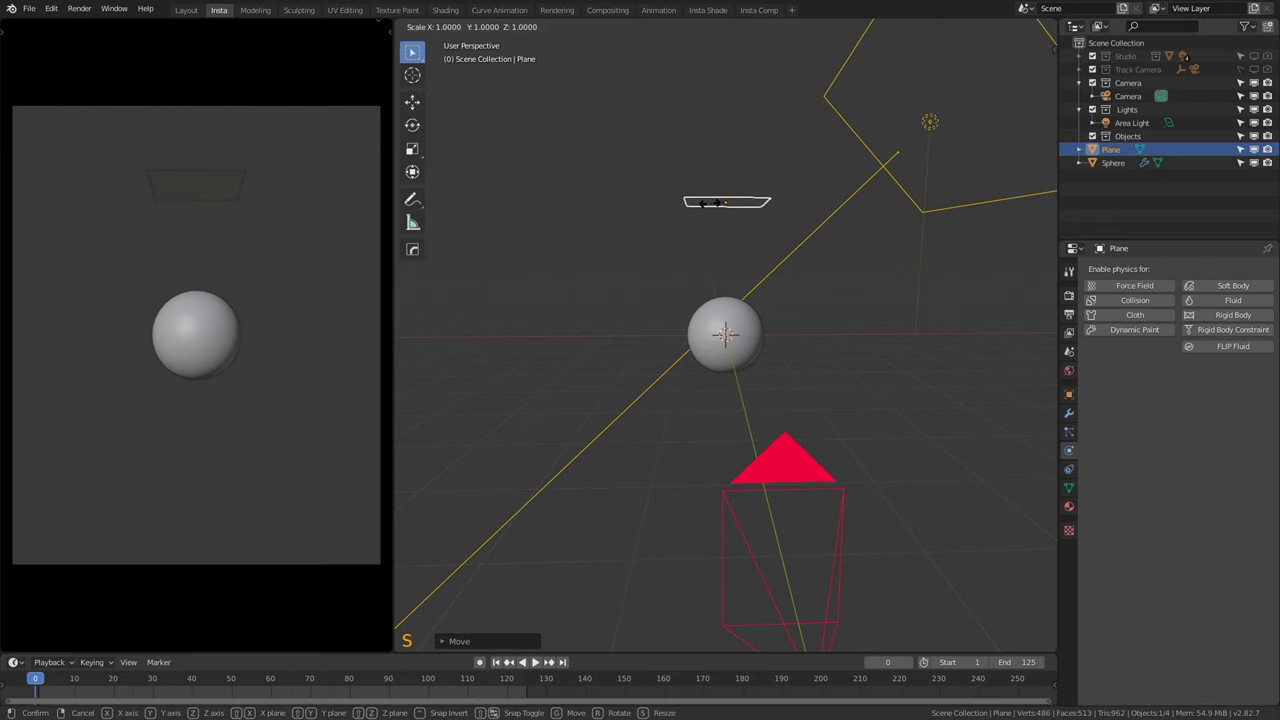
type("2")
left_click(712, 203)
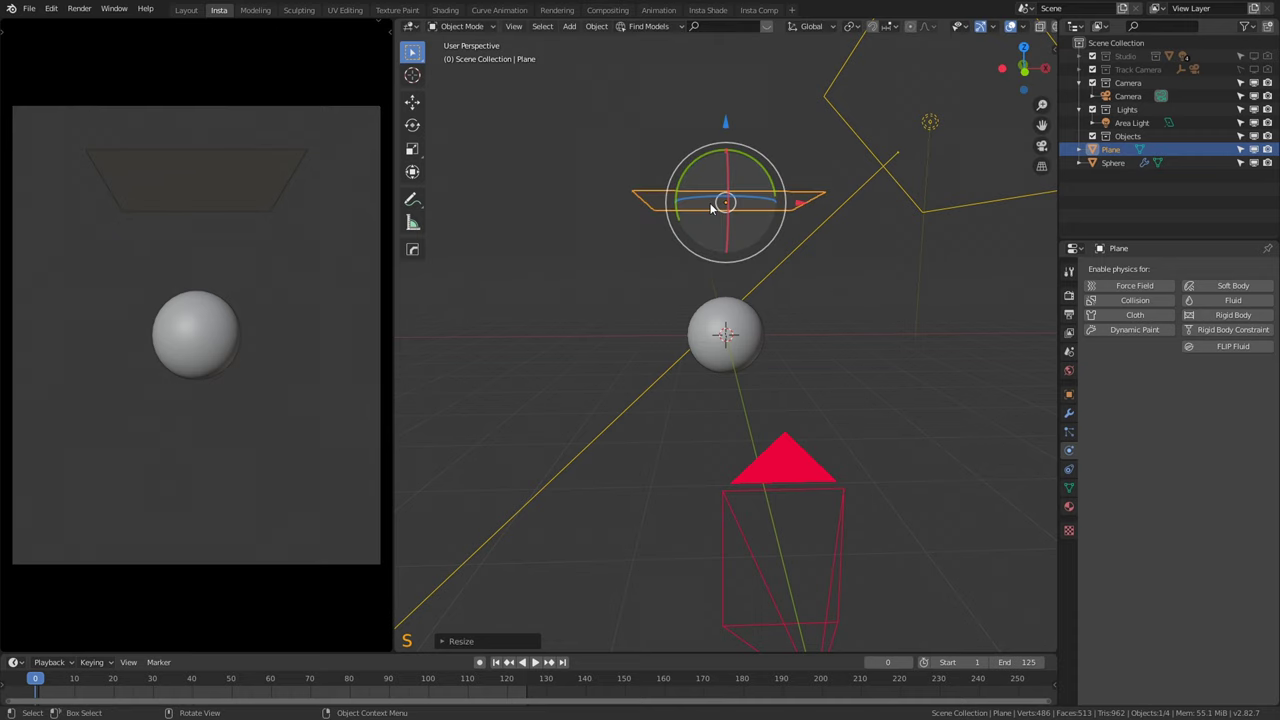
key("s")
key("x")
key("x")
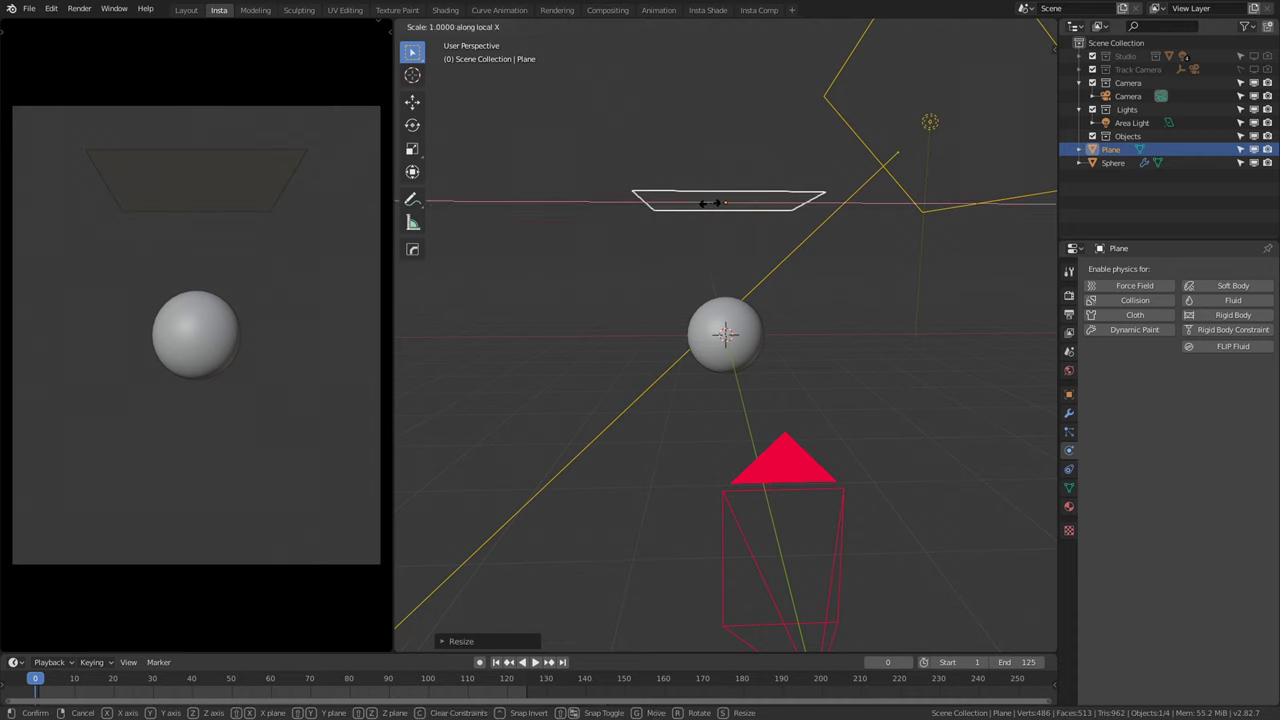
key("2")
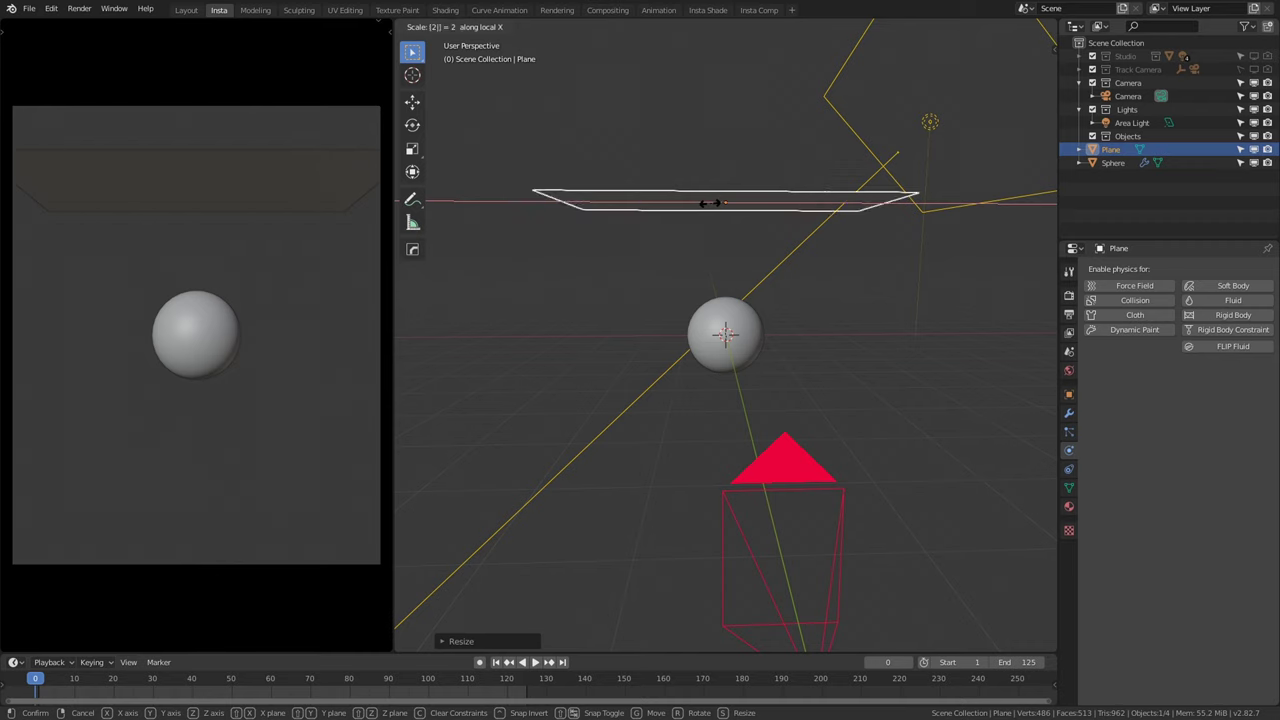
key("Return")
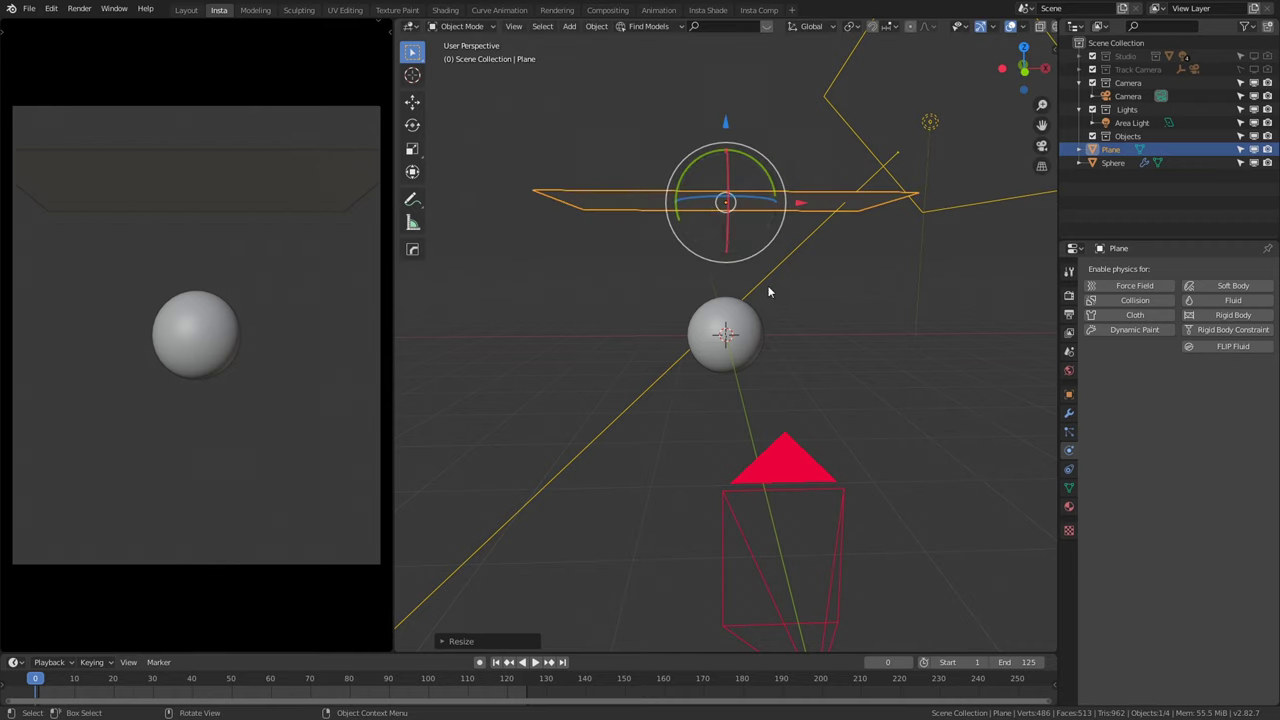
Rename the plane to 'Cloth' in the Outliner
triple_click(1112, 149)
type("Cloth")
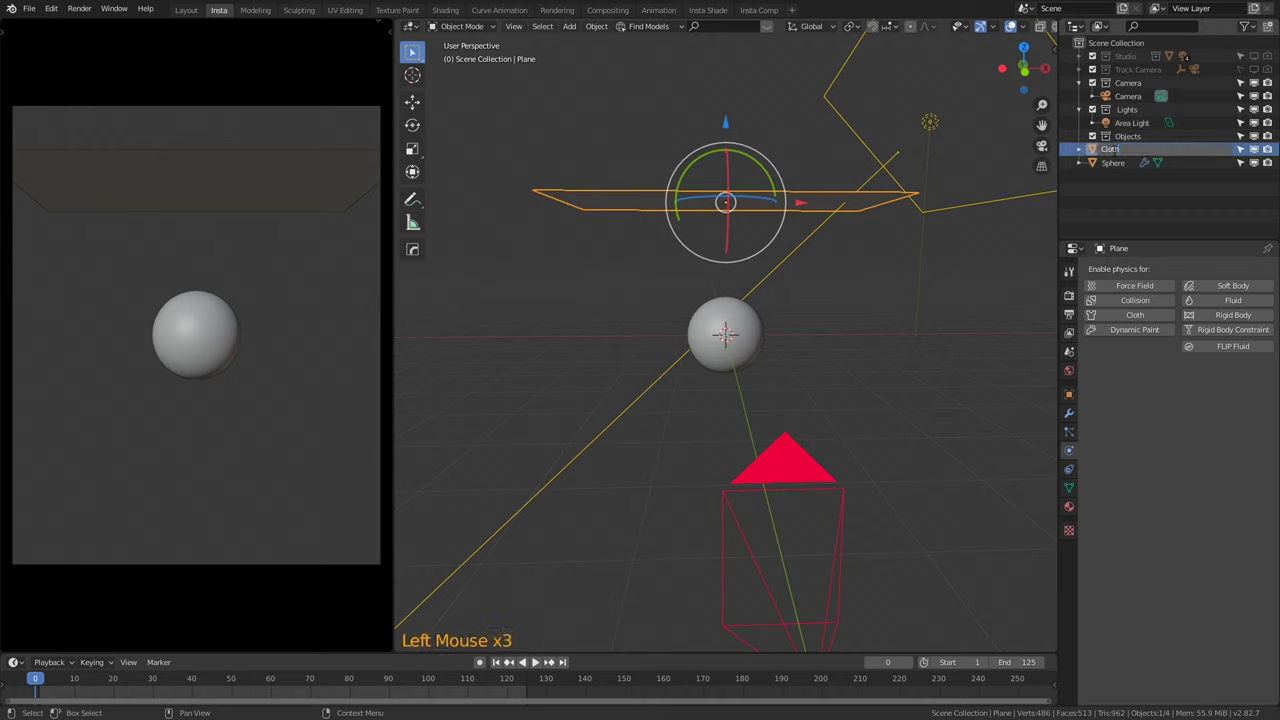
key("Return")
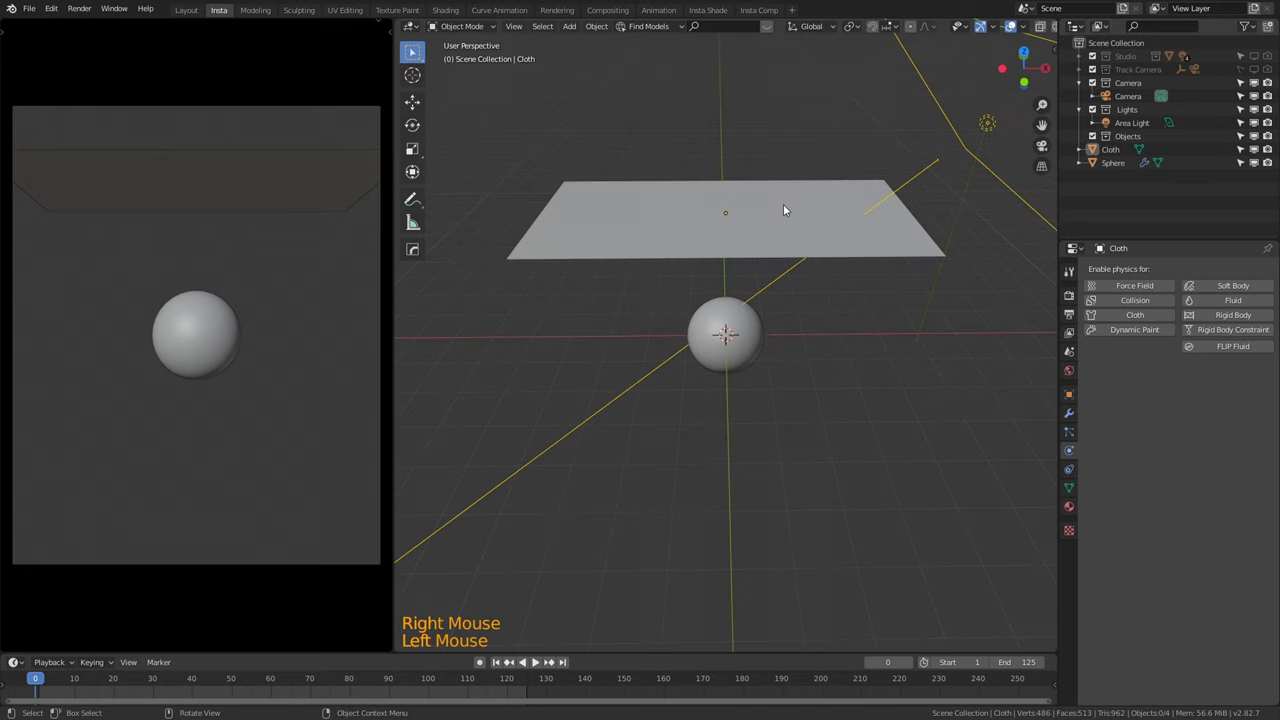
In Edit Mode, subdivide the Cloth plane with 35 cuts into a 1,296-face grid
double_click(784, 207)
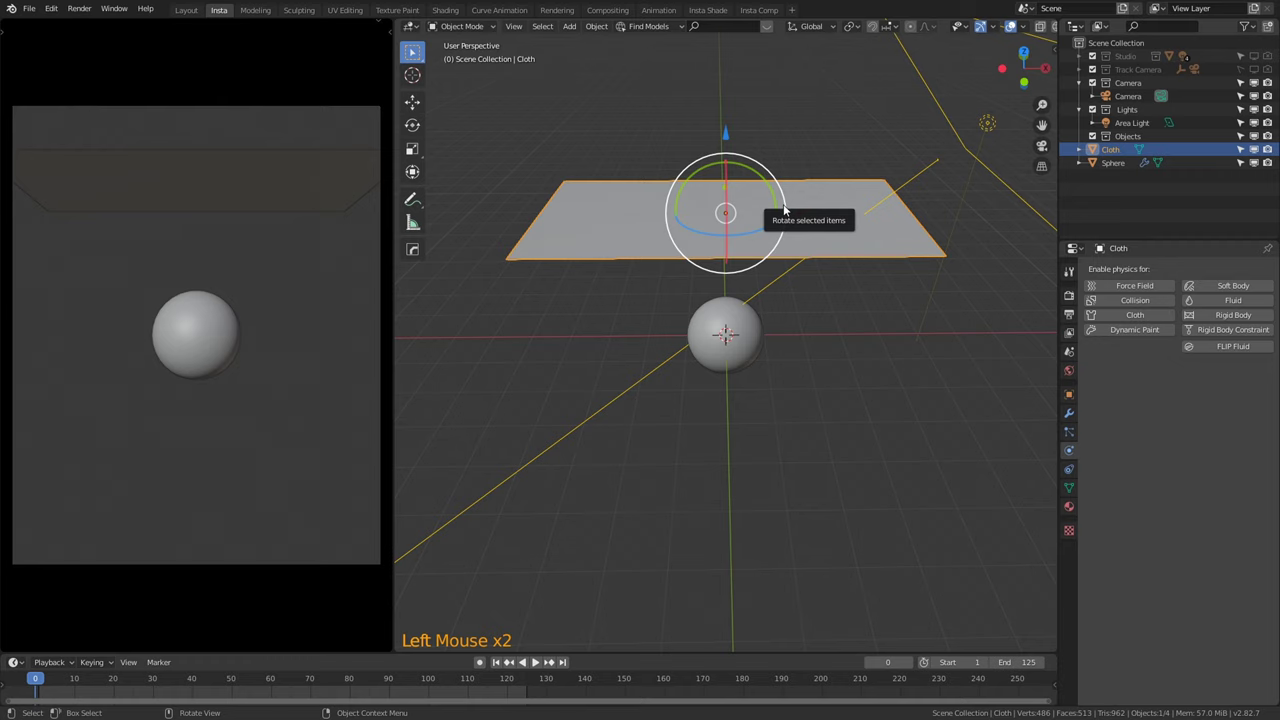
key("Tab")
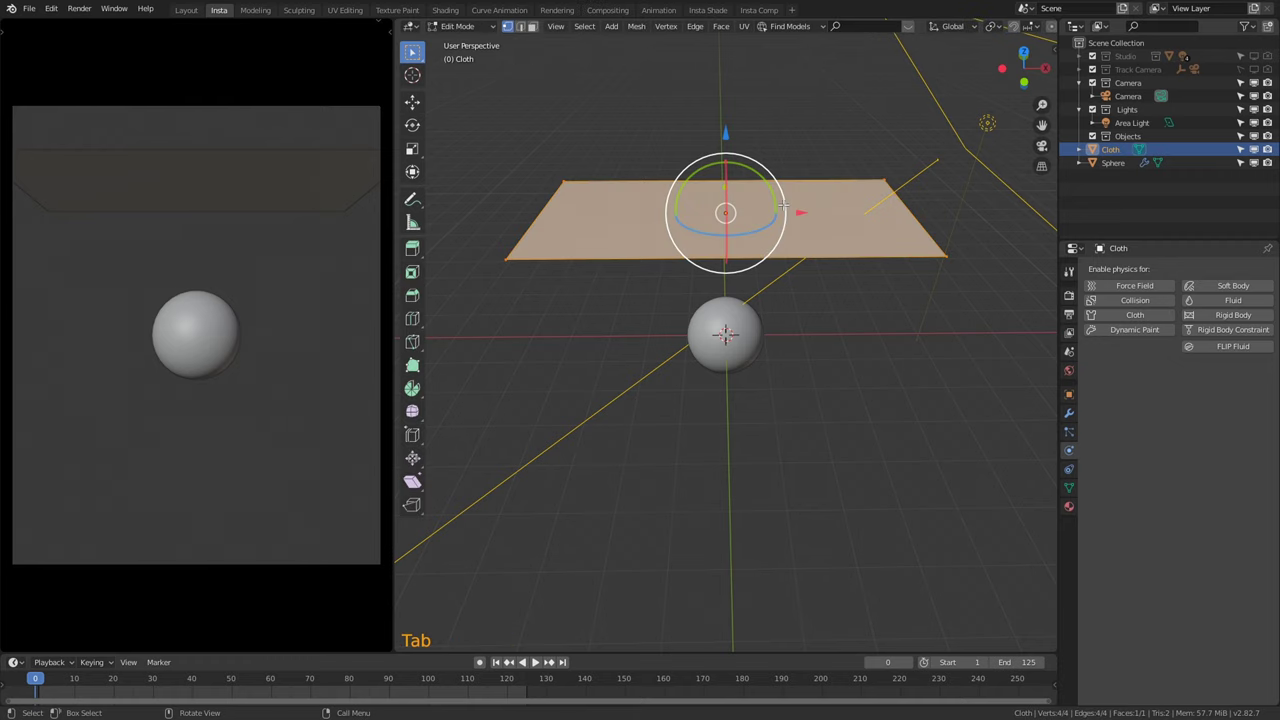
right_click(784, 206)
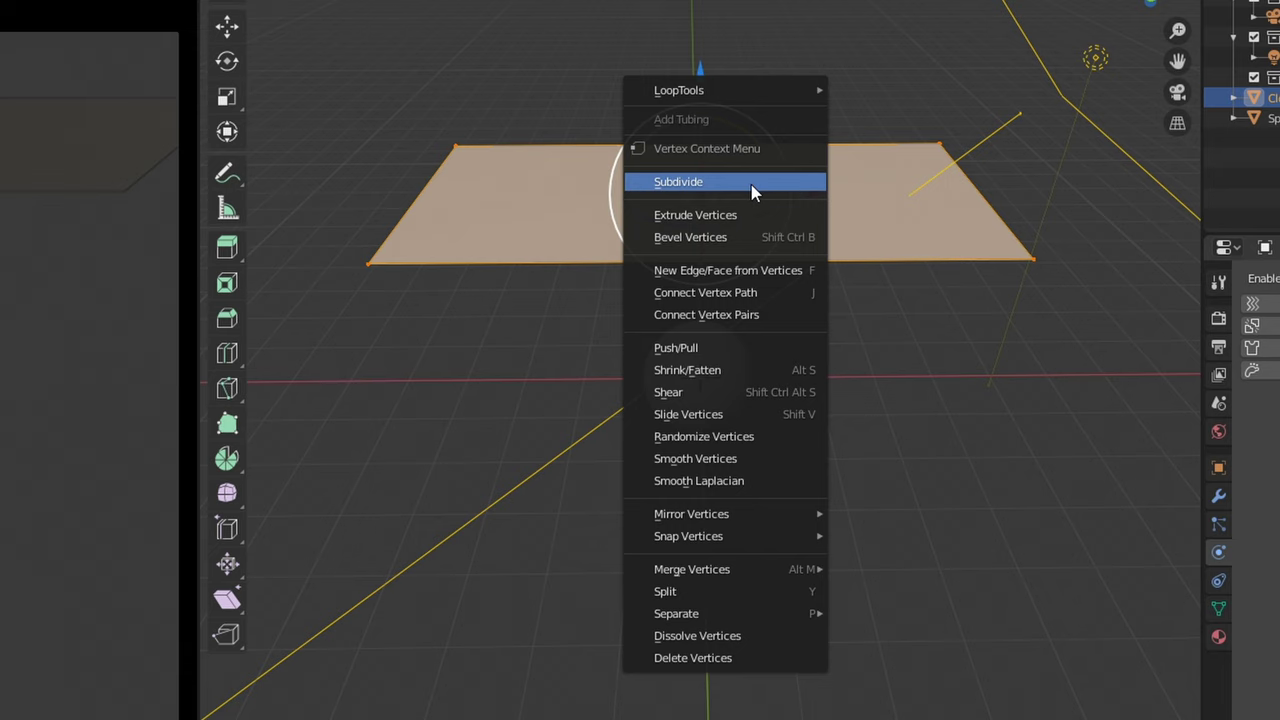
left_click(751, 183)
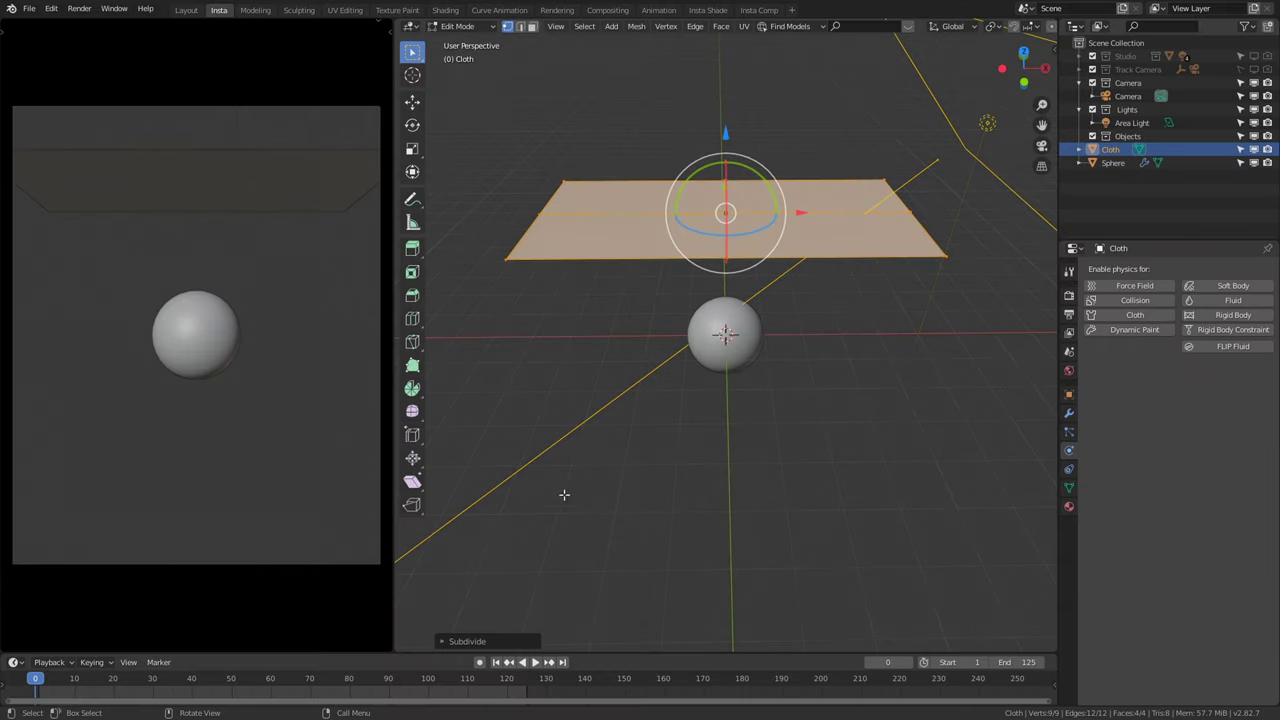
left_click(442, 642)
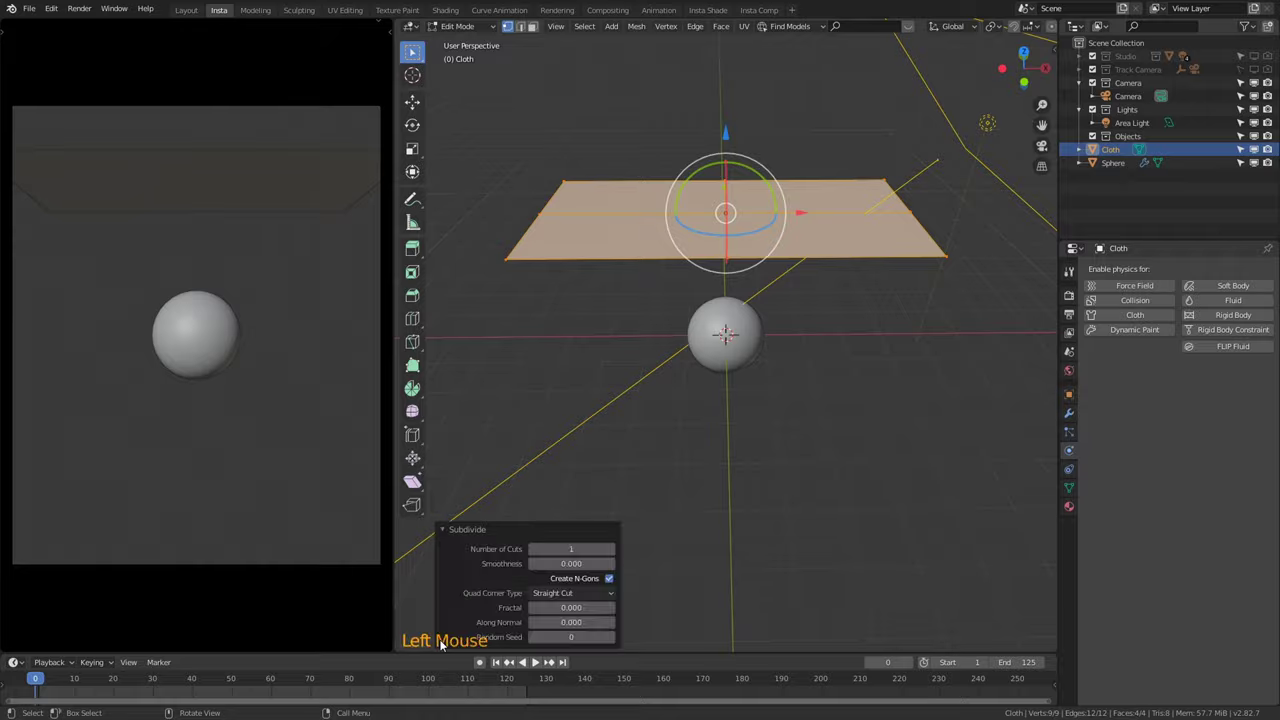
double_click(587, 549)
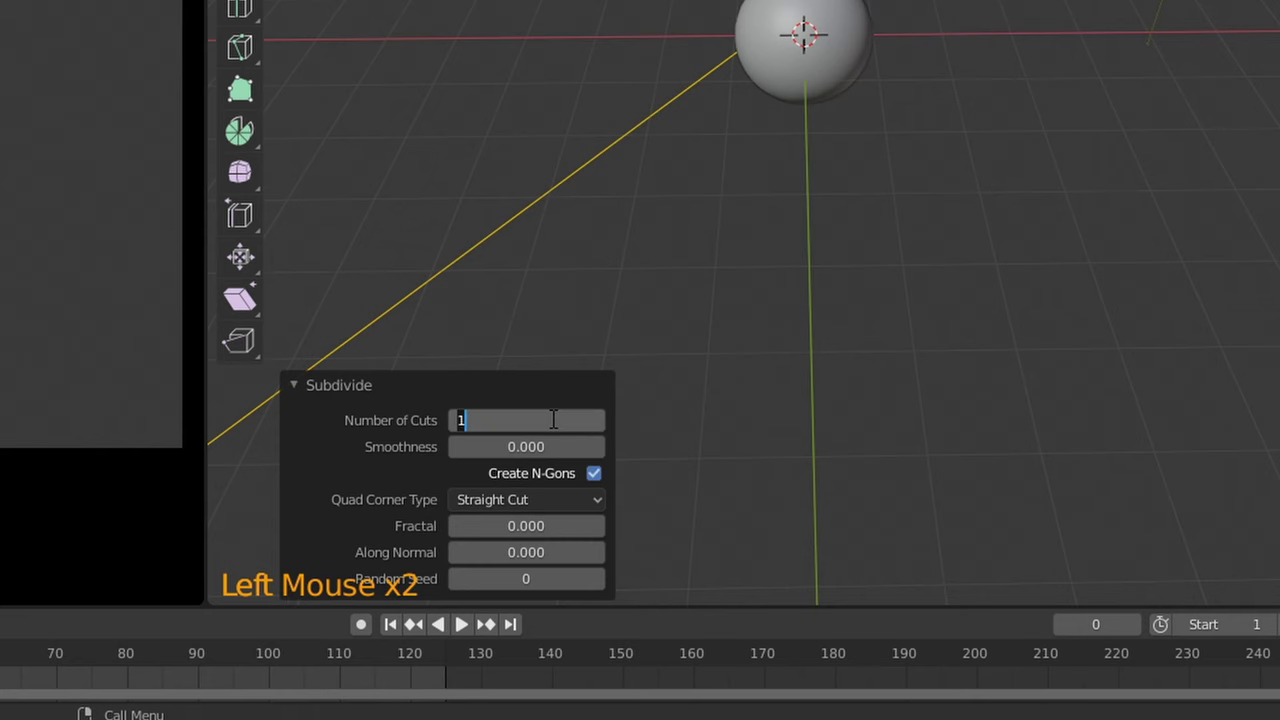
type("35")
key("Return")
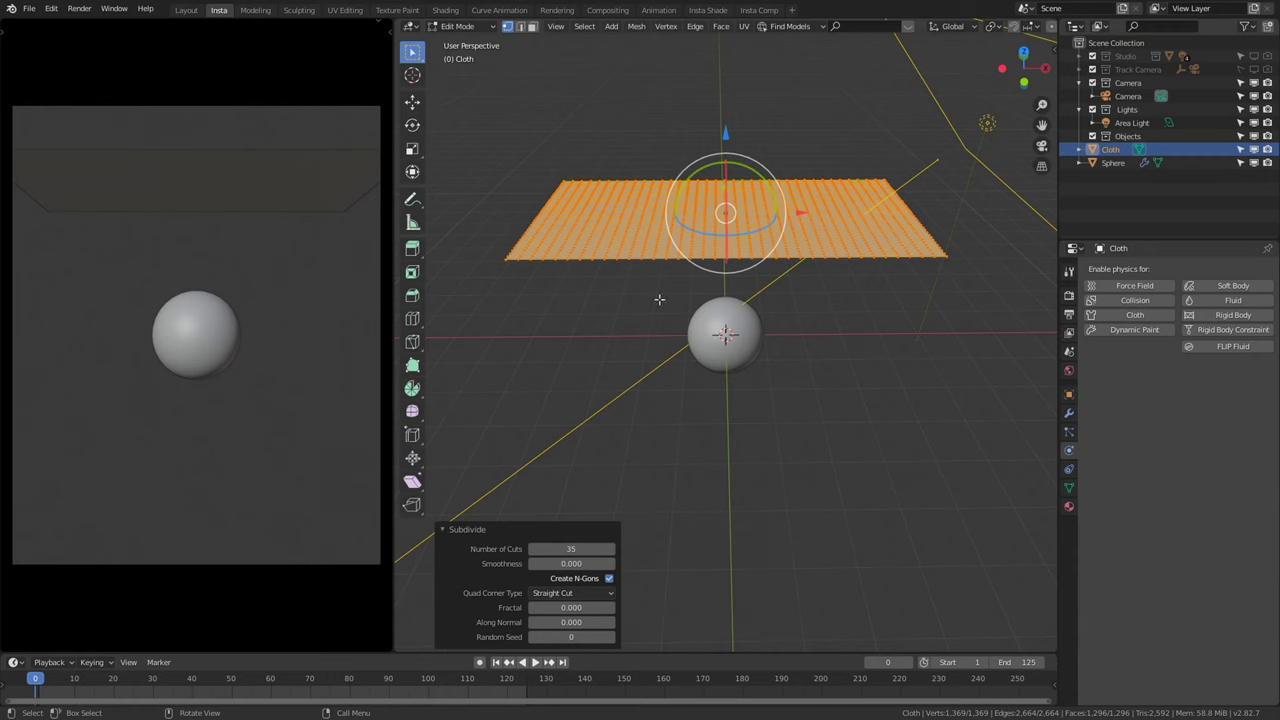
middle_click_drag(728, 283, 708, 257)
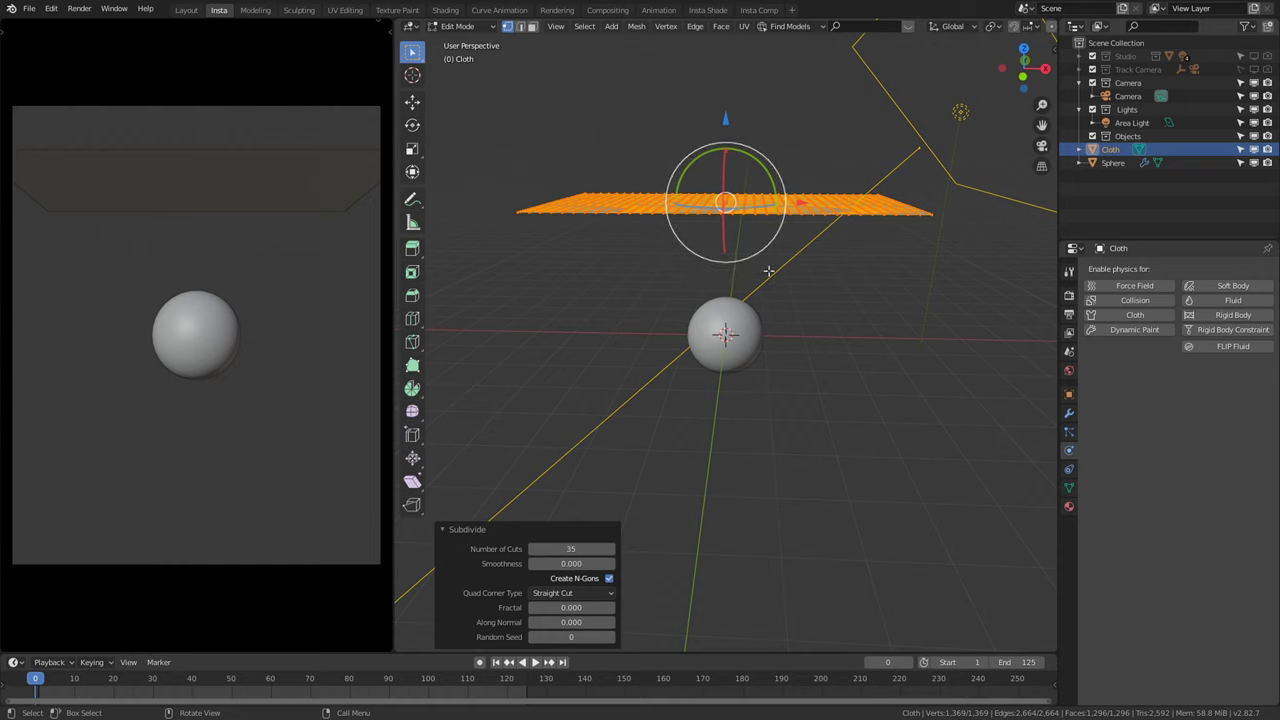
Back in Object Mode, enable Cloth physics on the plane
key("Tab")
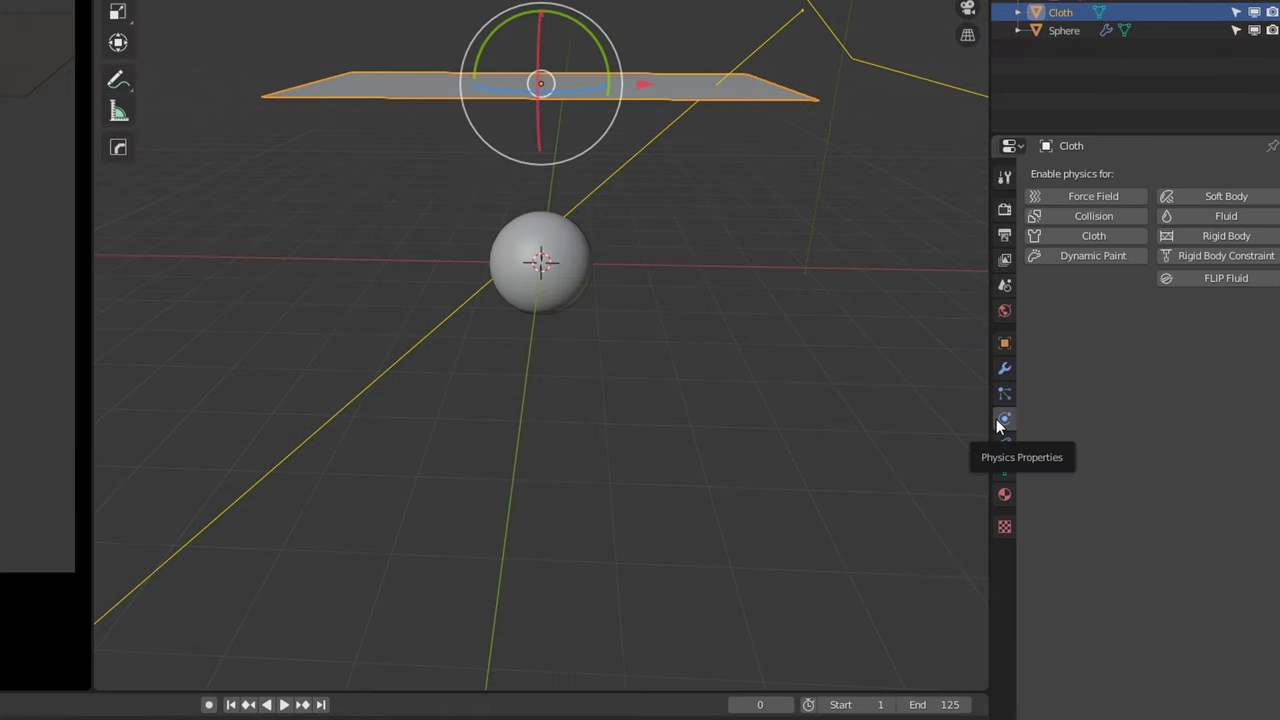
left_click(1001, 420)
left_click(1001, 420)
double_click(1001, 420)
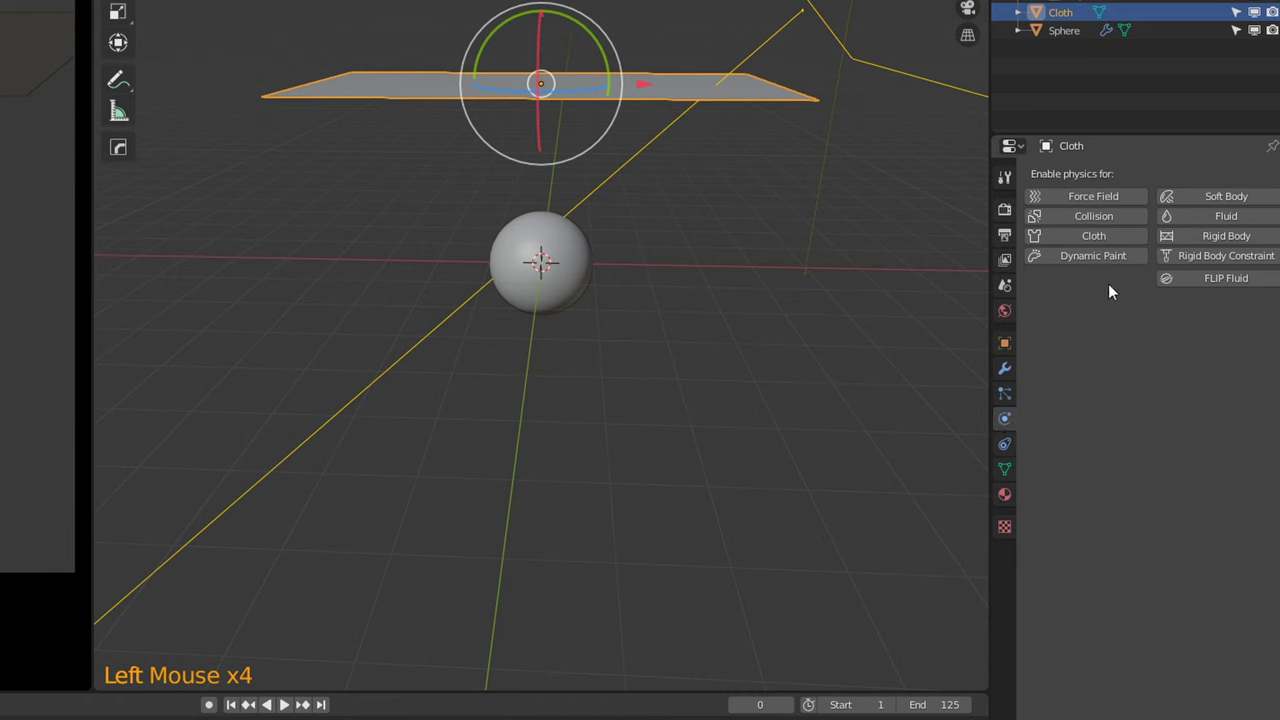
left_click(1104, 238)
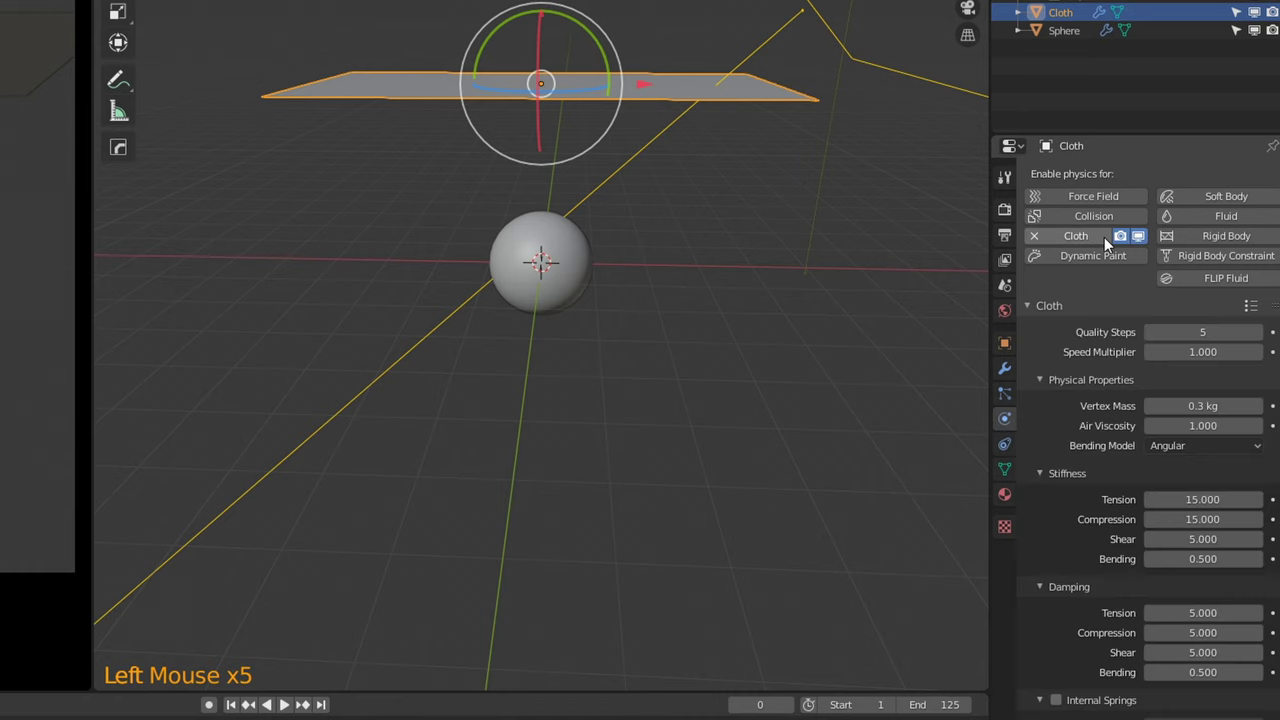
Expand the cloth's Collisions settings and turn on Self Collisions
scroll(1098, 329, "down", 4)
scroll(1098, 333, "down", 9)
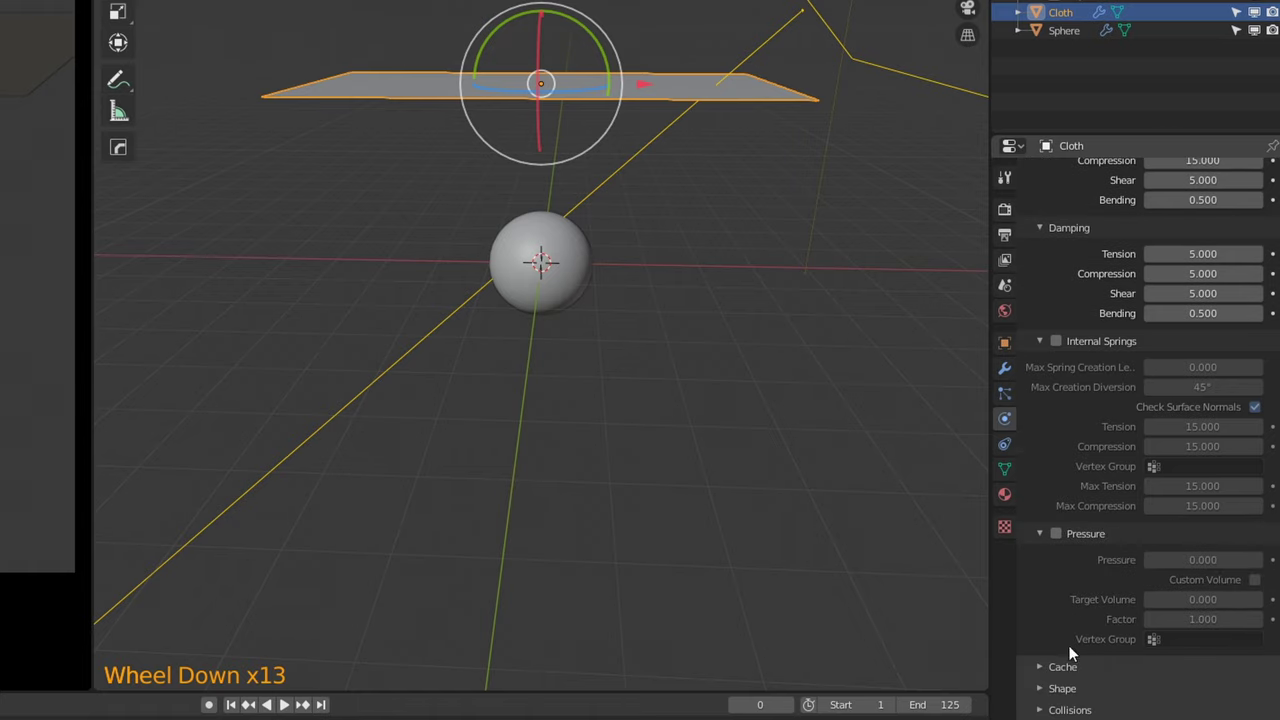
left_click(1065, 710)
scroll(1090, 590, "down", 10)
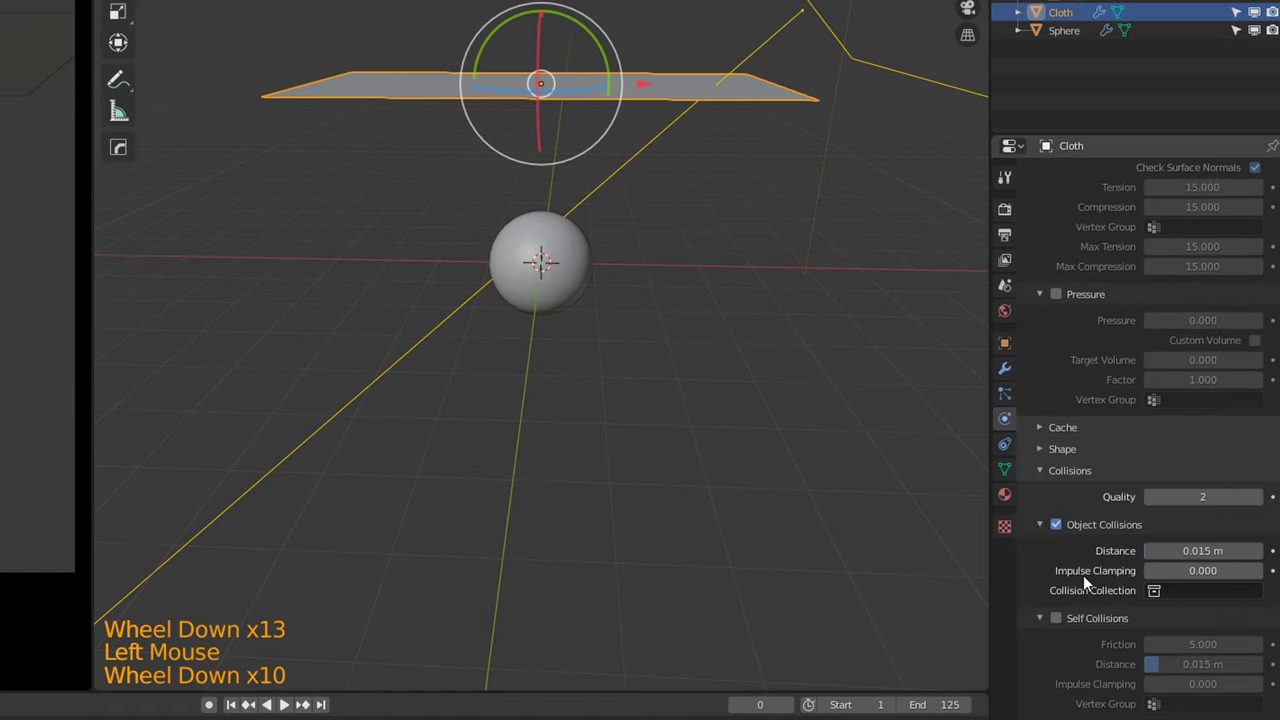
left_click(1055, 618)
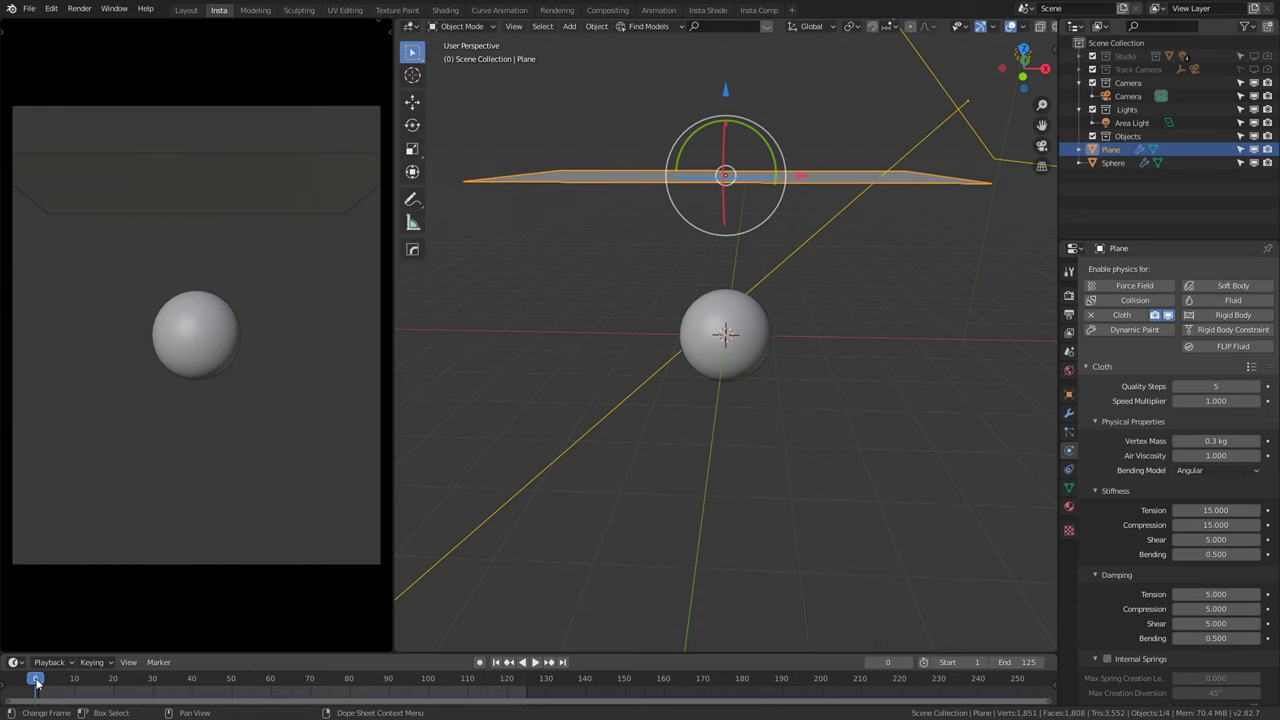
Play the cloth simulation from frame 0 and stop it at frame 121
left_click(35, 681)
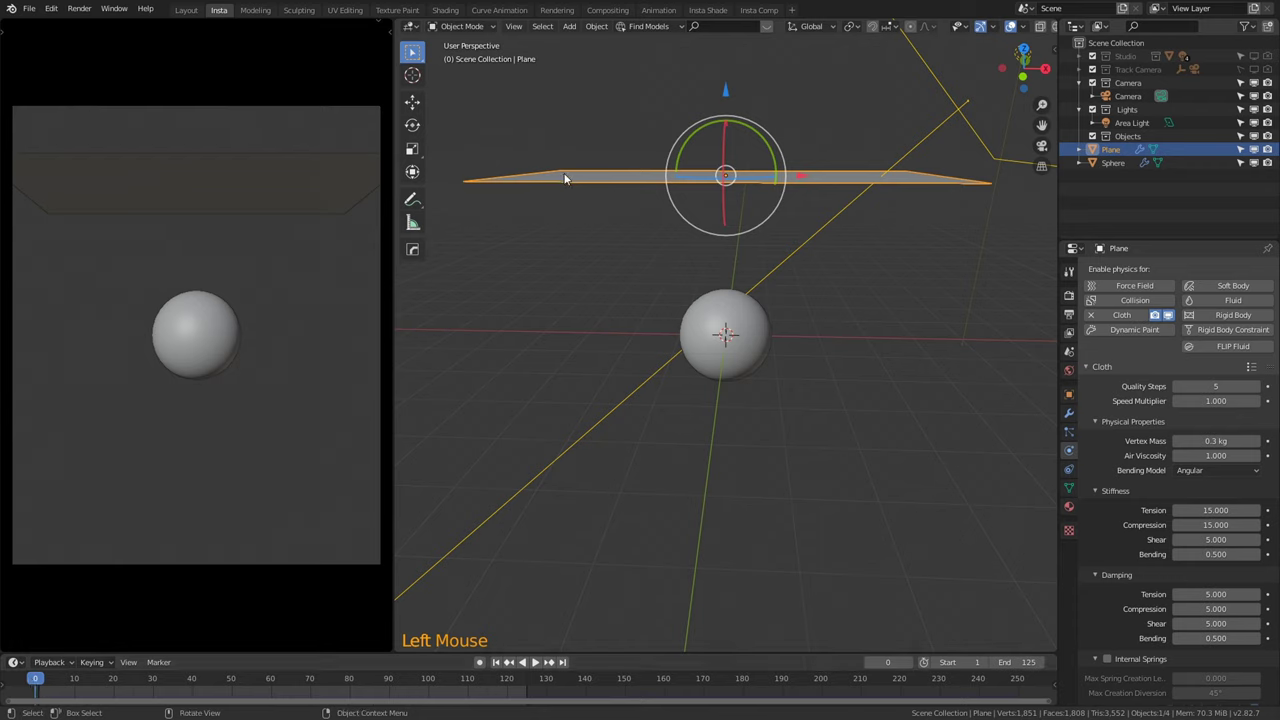
key("space")
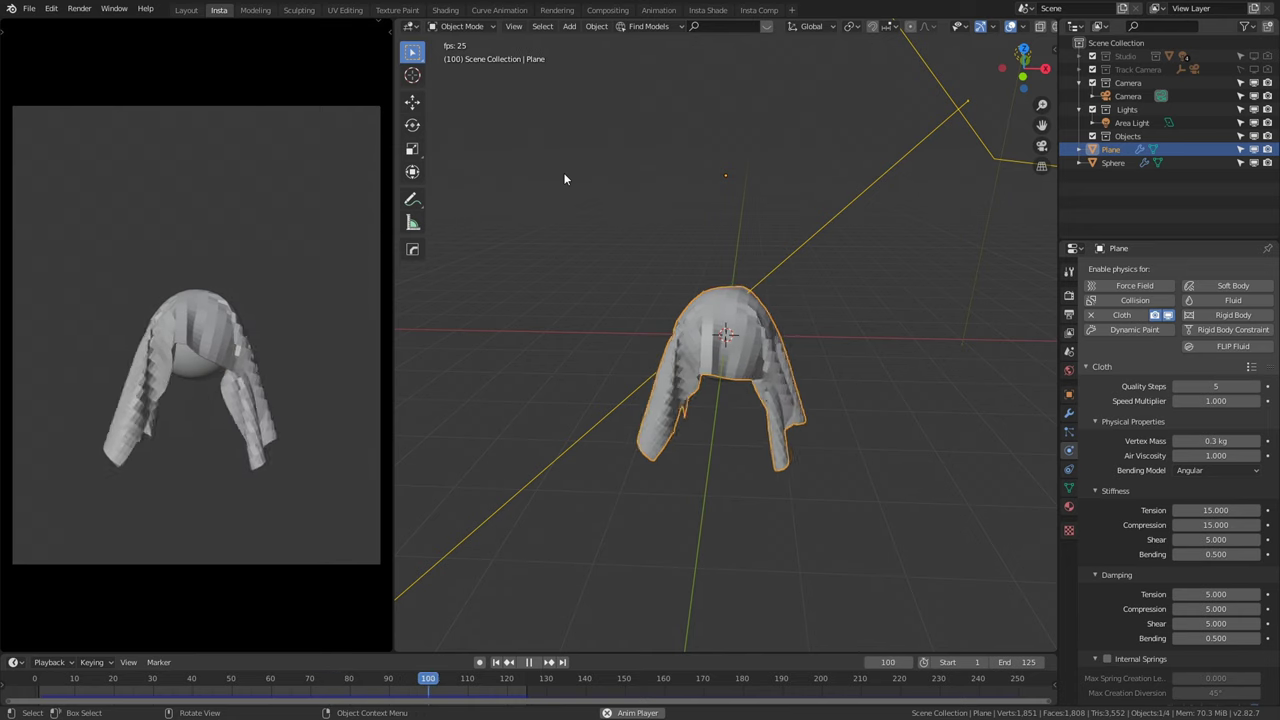
key("space")
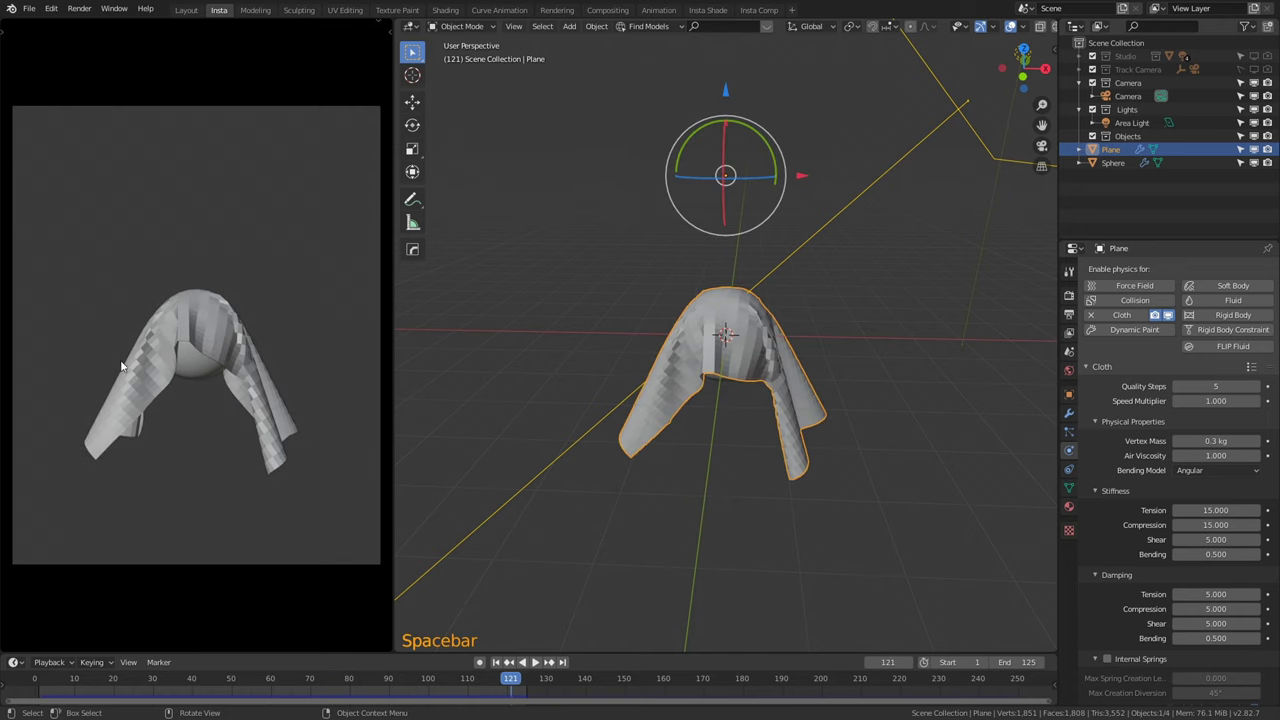
Shade the draped cloth smooth
left_click(650, 387)
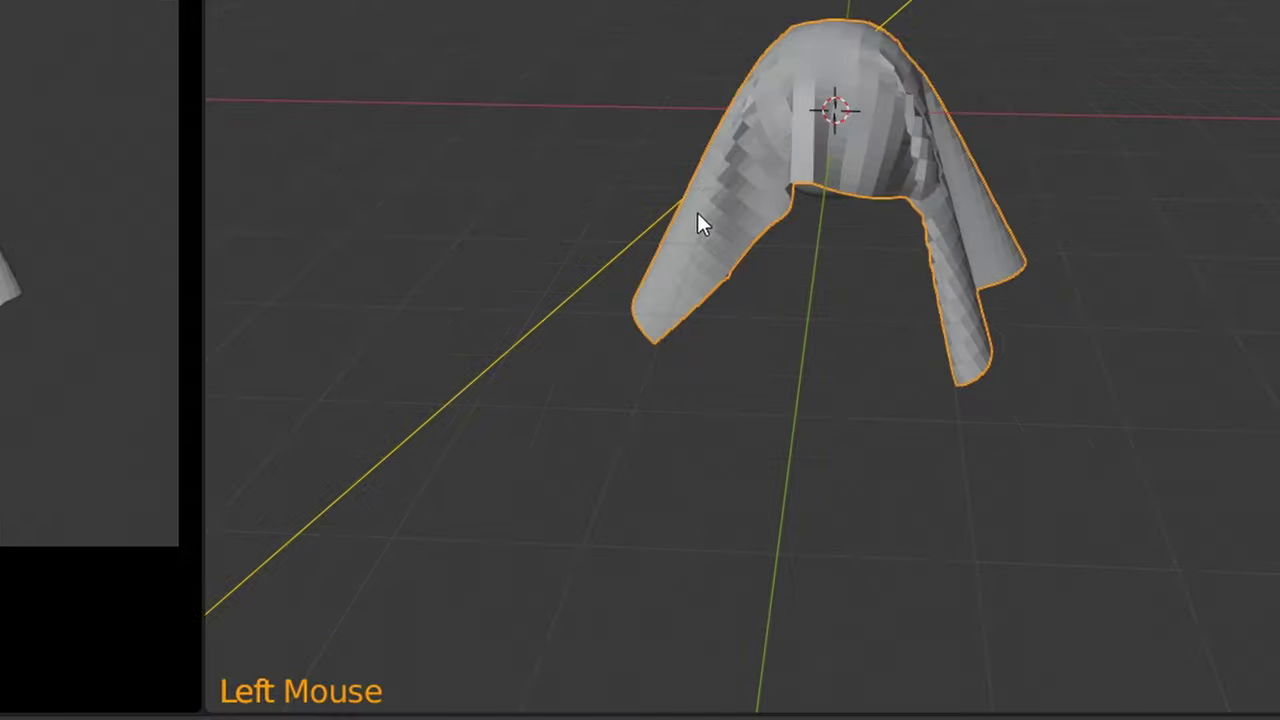
right_click(741, 177)
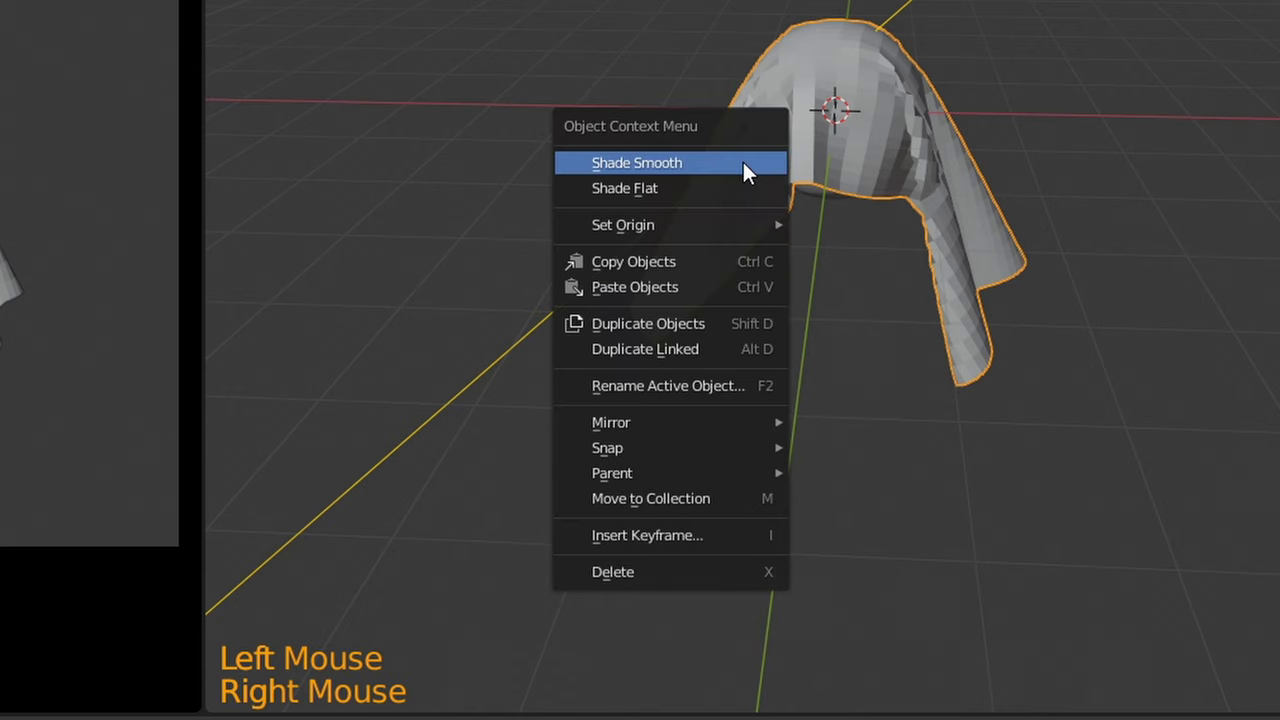
left_click(743, 163)
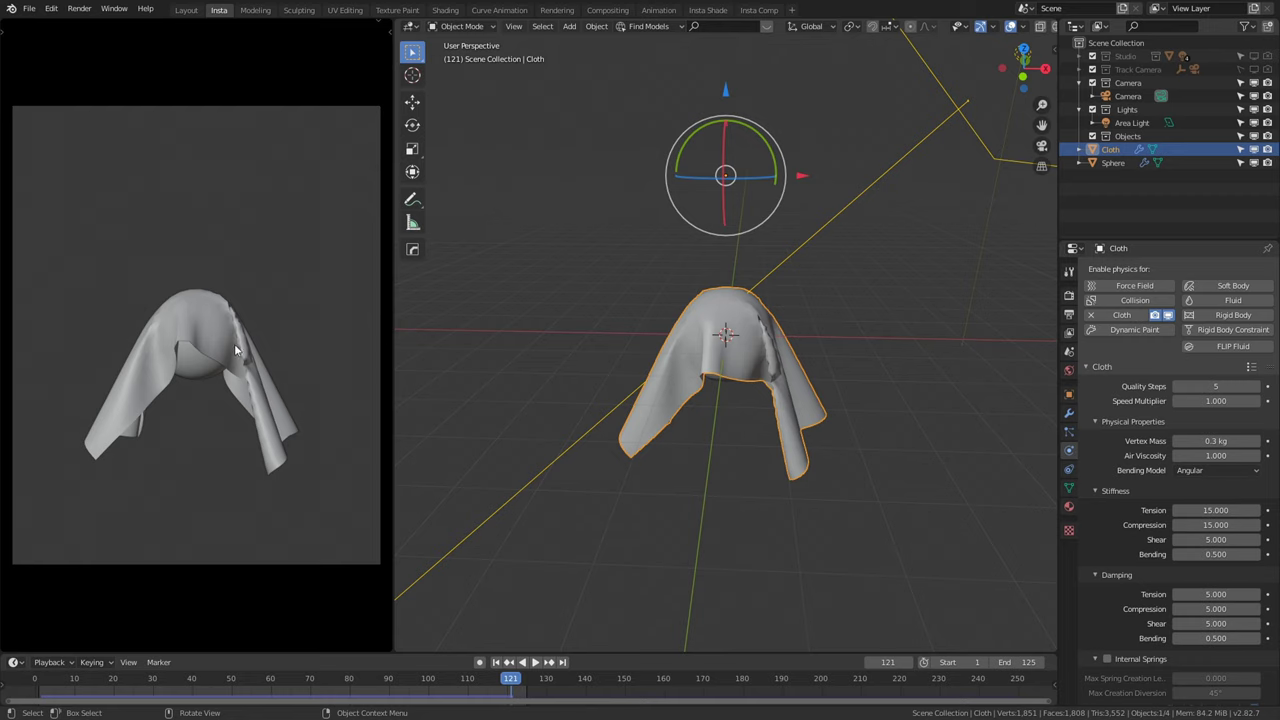
Add a Subdivision Surface modifier to the cloth below its Cloth modifier
left_click(1069, 413)
left_click(1124, 273)
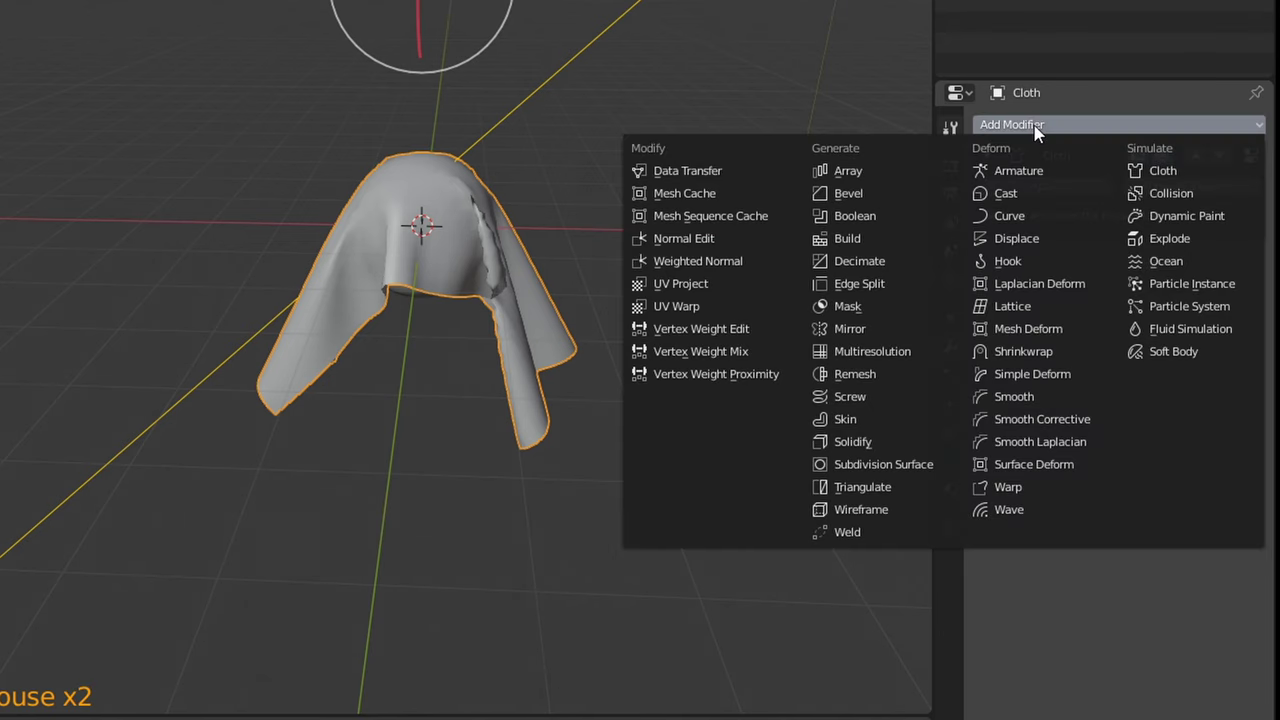
left_click(888, 468)
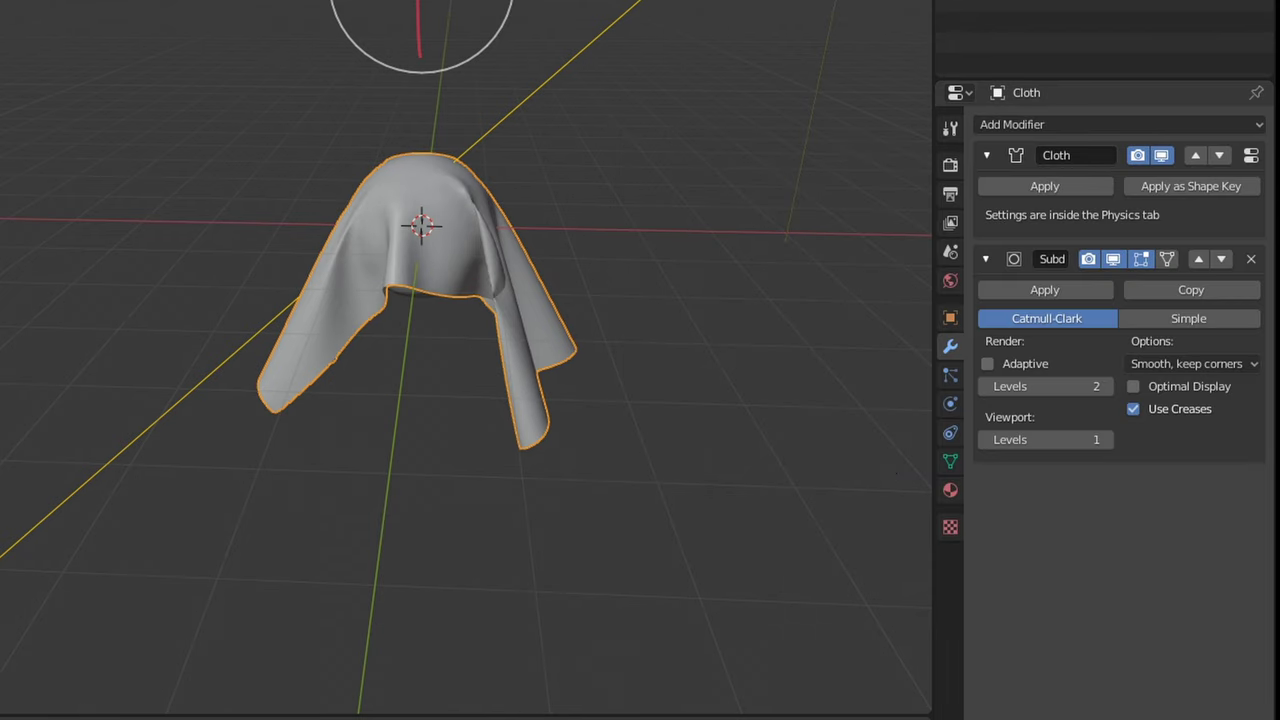
Raise the cloth's viewport subdivision level to 2 and show the Studio collection
left_click(1104, 440)
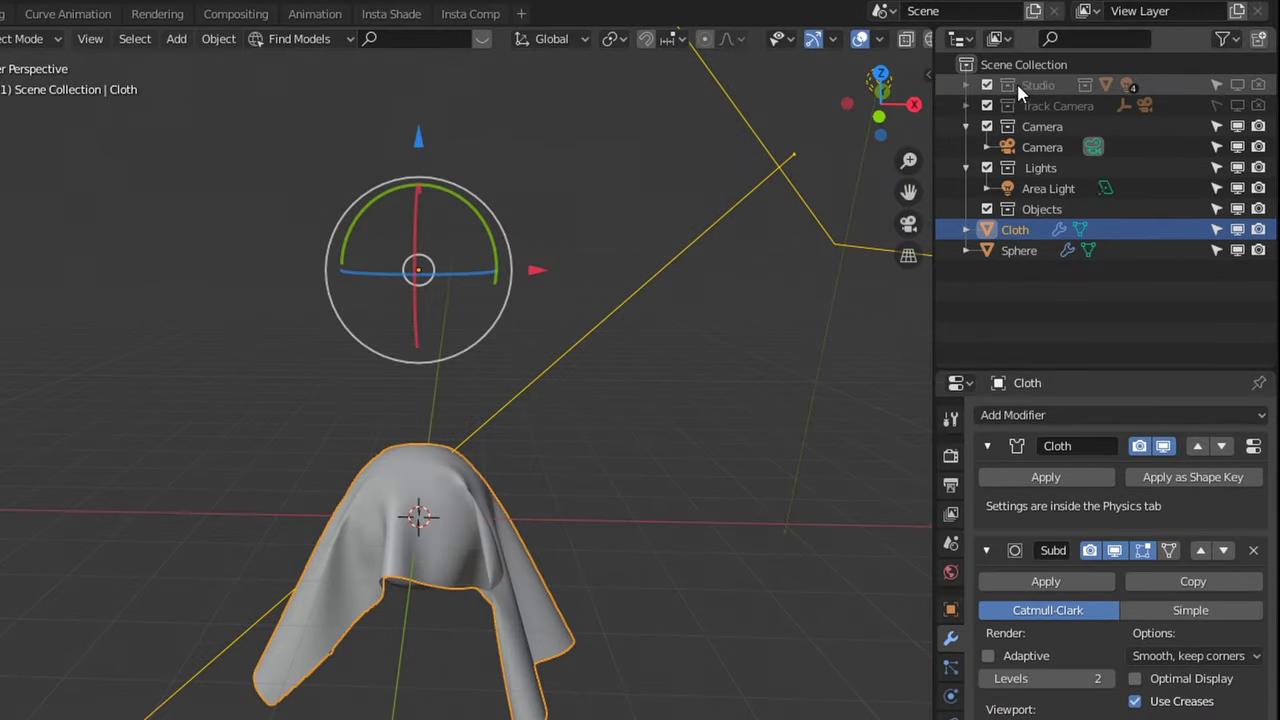
left_click(1237, 86)
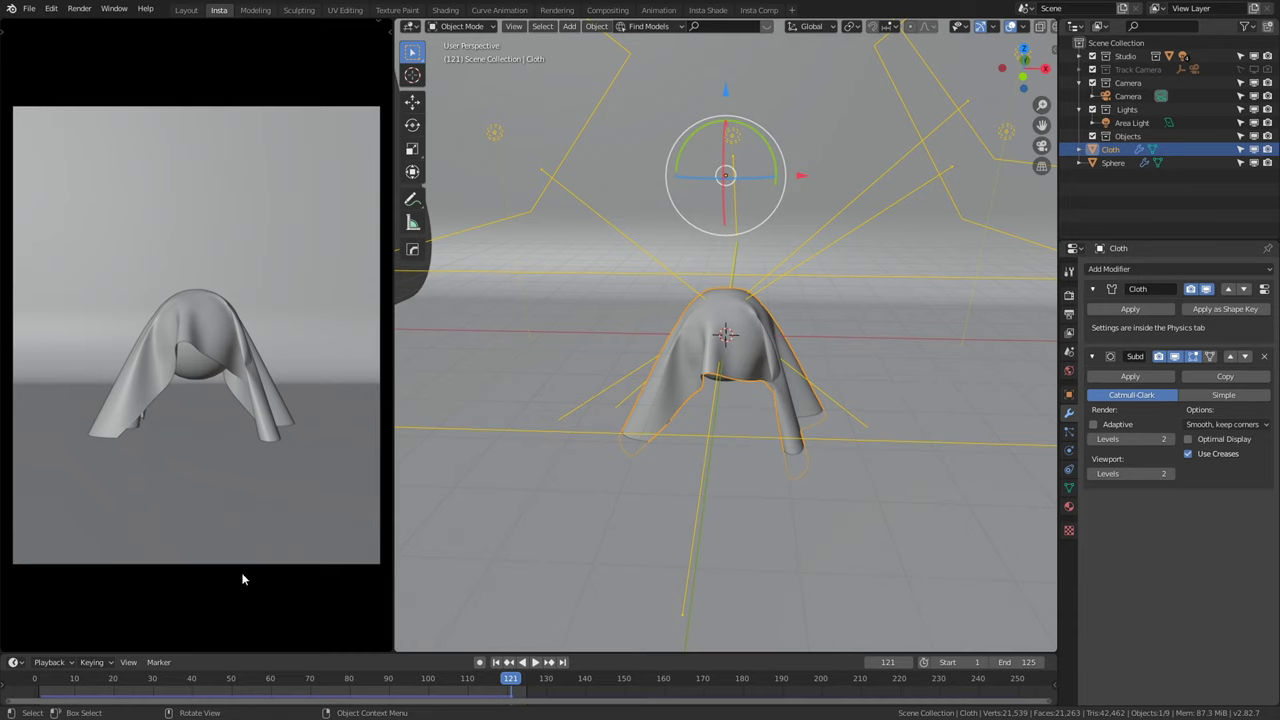
Switch the camera view to Rendered shading and orbit low to inspect the draped cloth
left_click(208, 592)
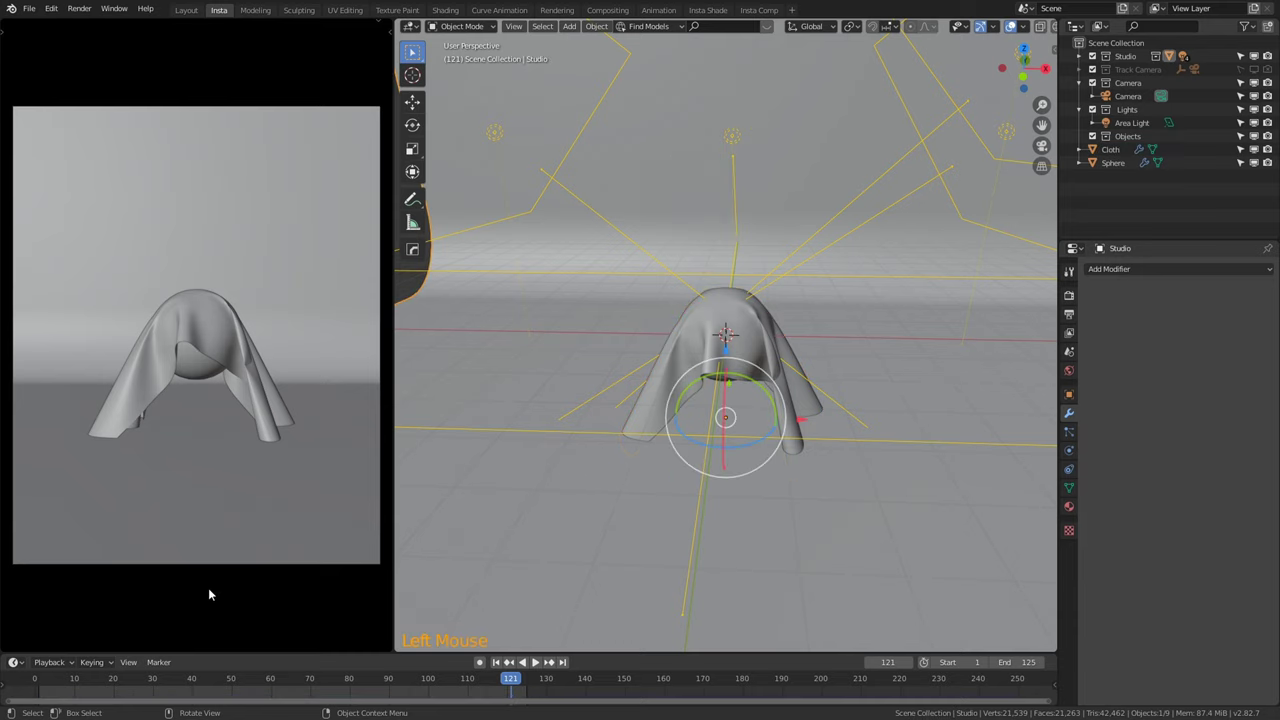
key("z")
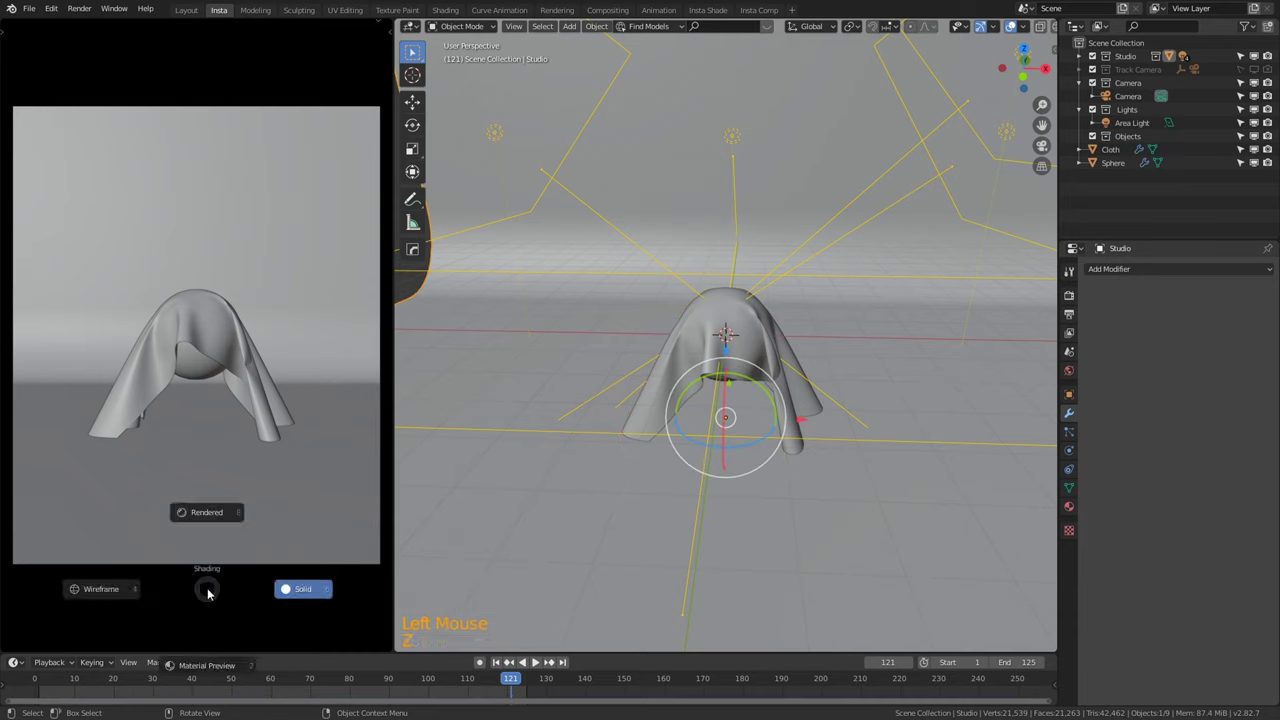
left_click(203, 513)
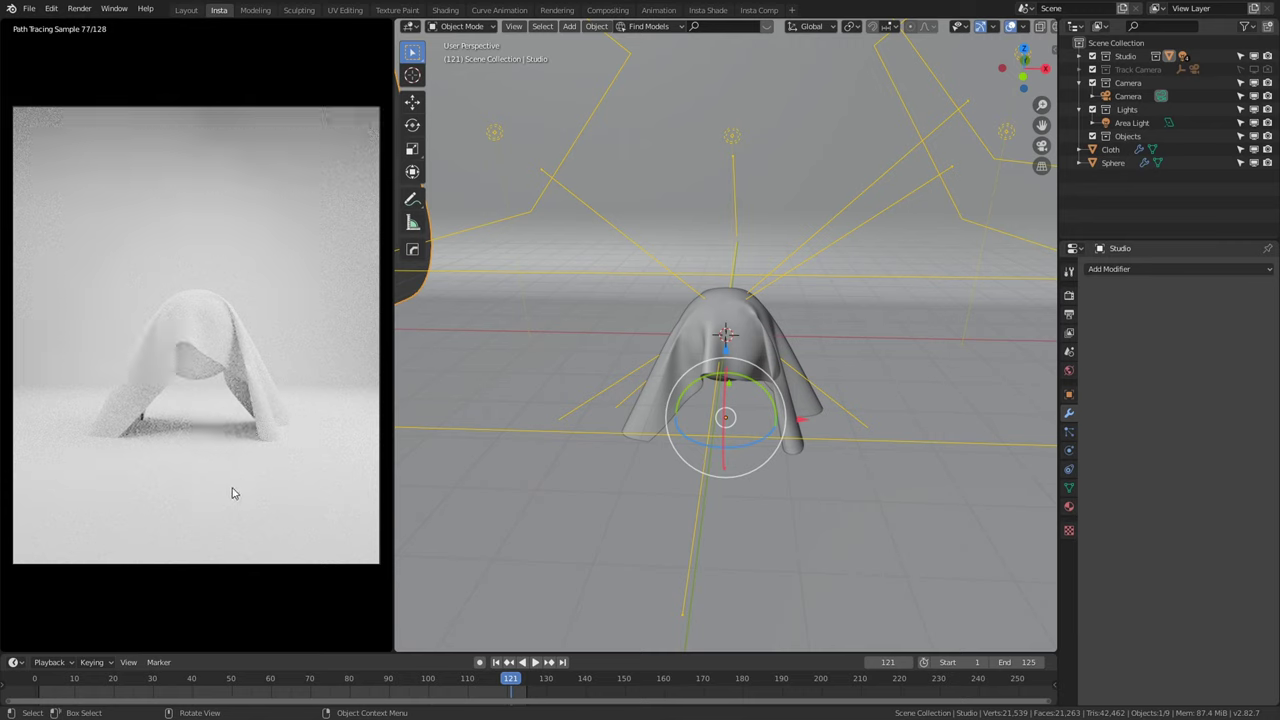
middle_click_drag(624, 499, 538, 446)
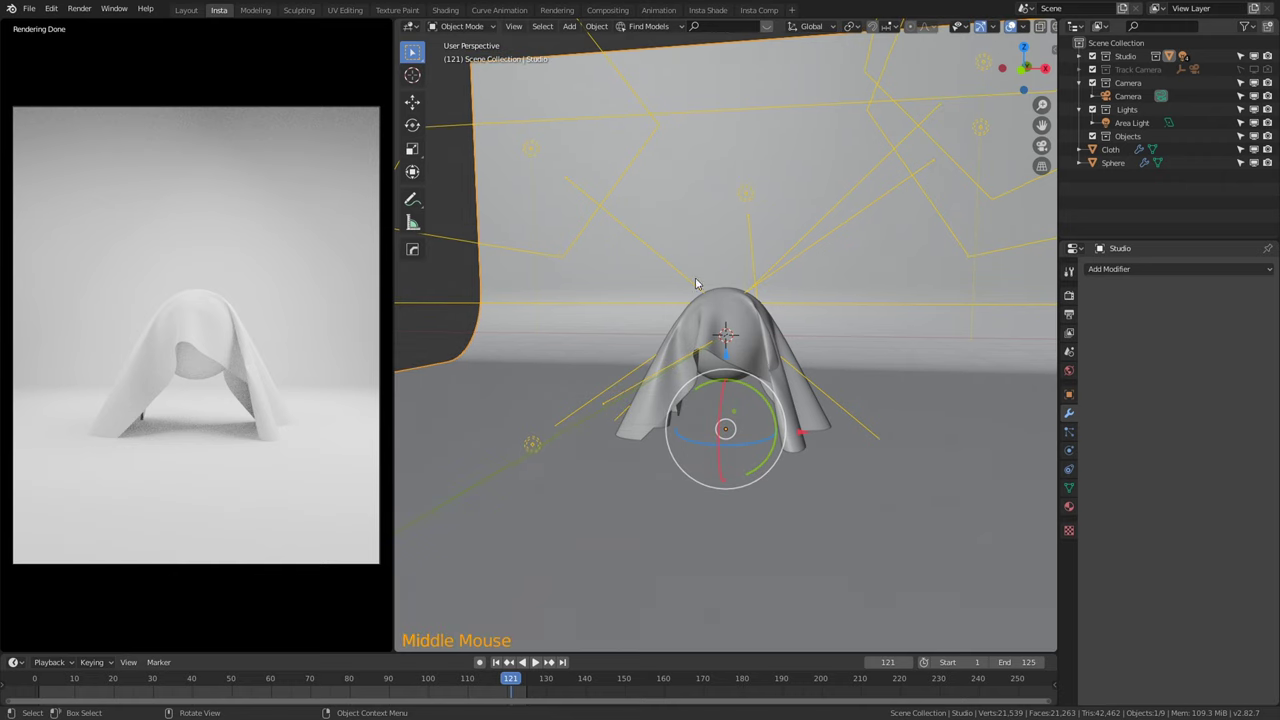
left_click(918, 519)
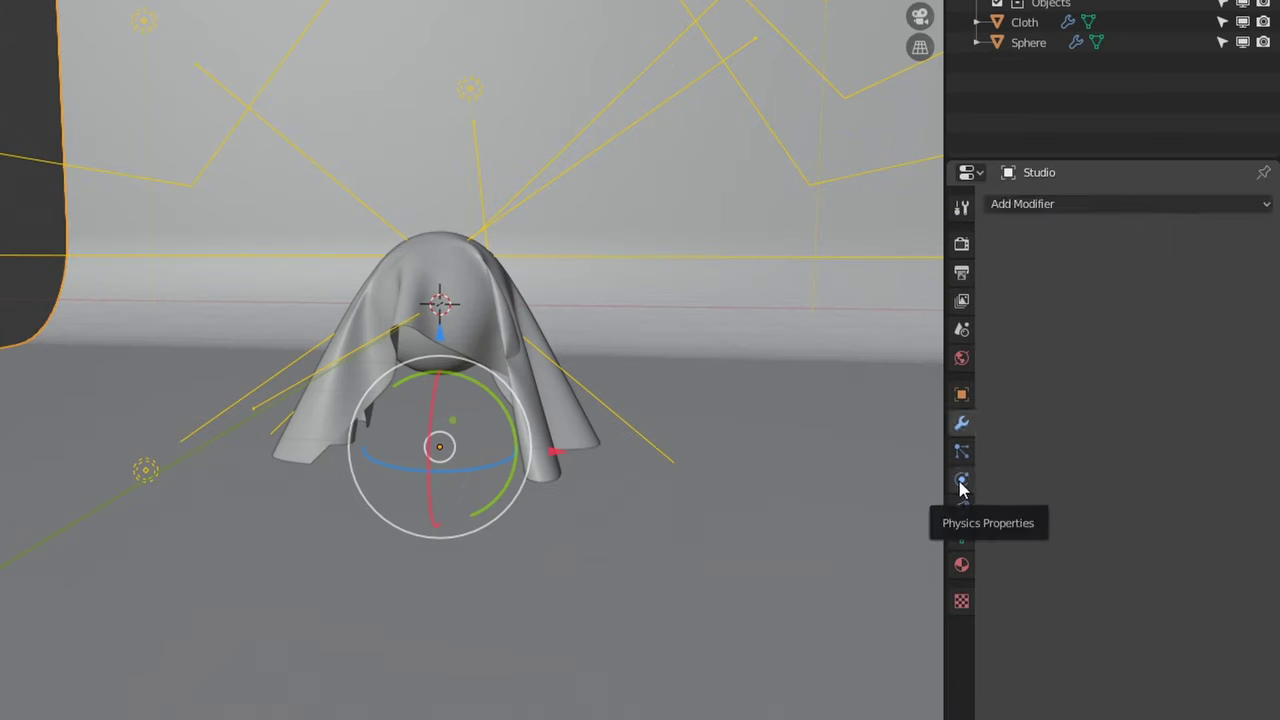
Give the Studio backdrop Collision physics and replay the animation to test it
left_click(1069, 450)
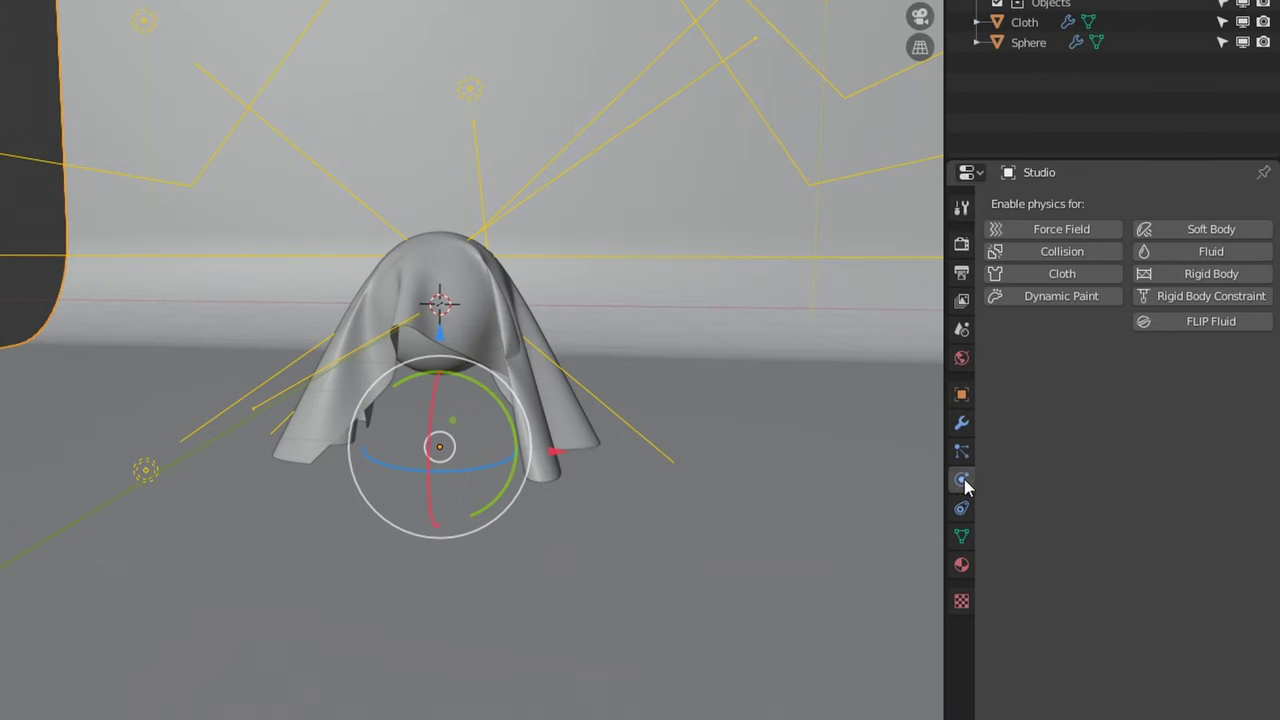
left_click(1057, 252)
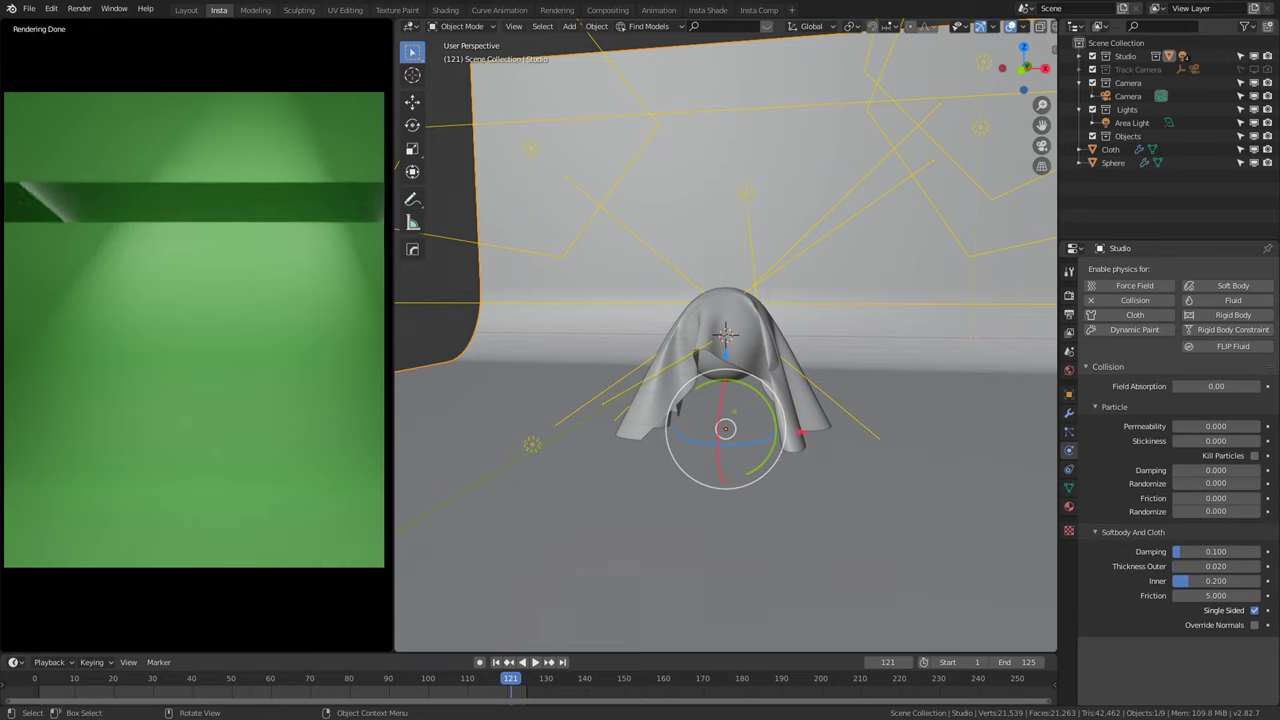
left_click(522, 662)
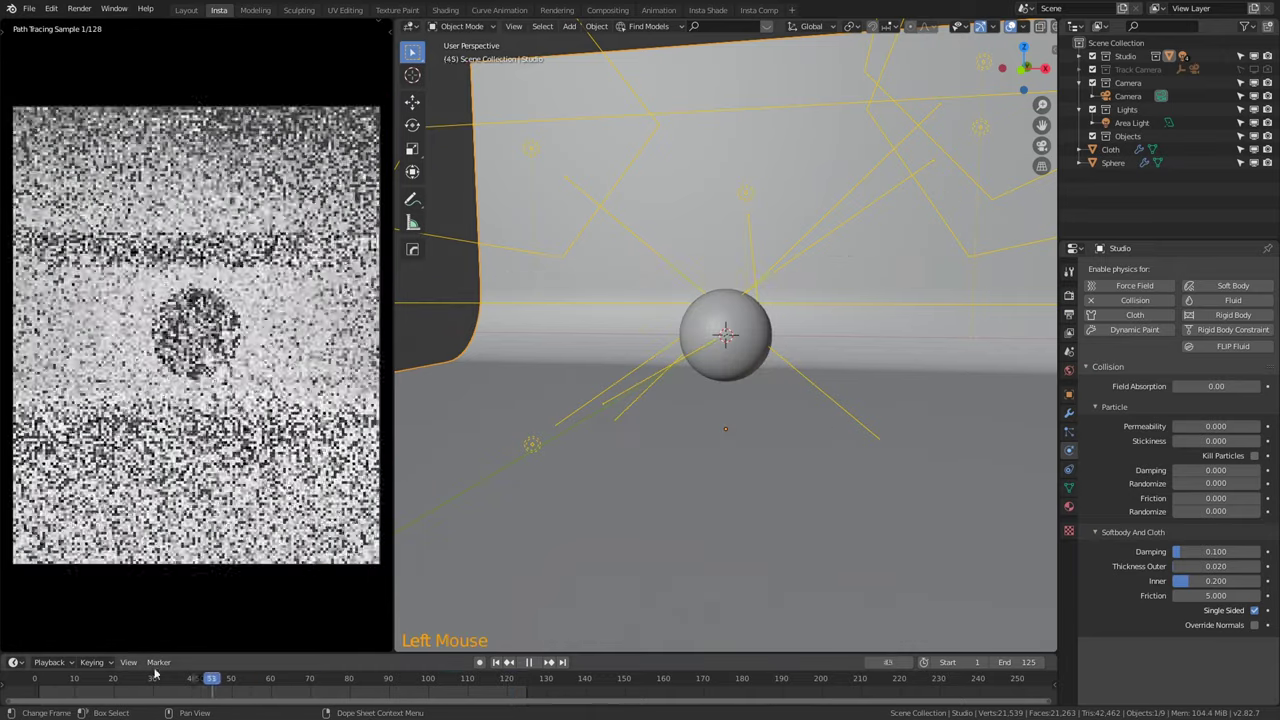
Stop playback, select the Sphere, enable auto keying and key its starting position at frame 0
key("space")
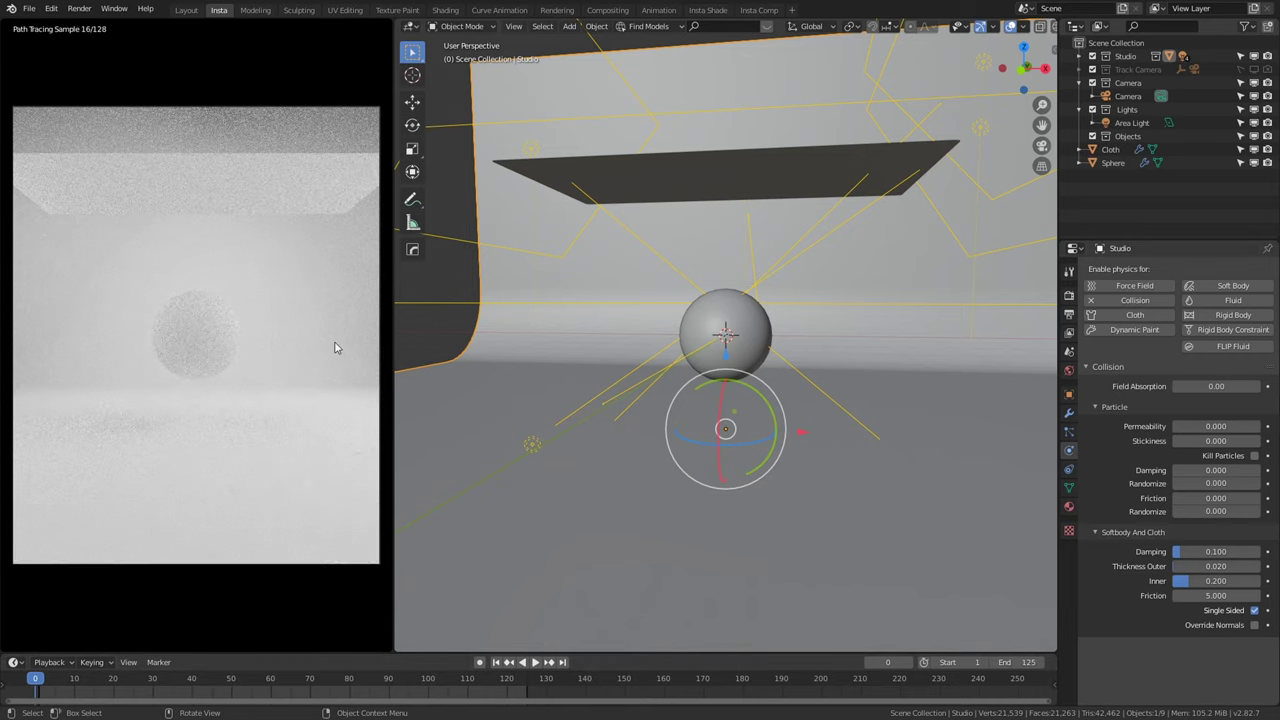
left_click(196, 338)
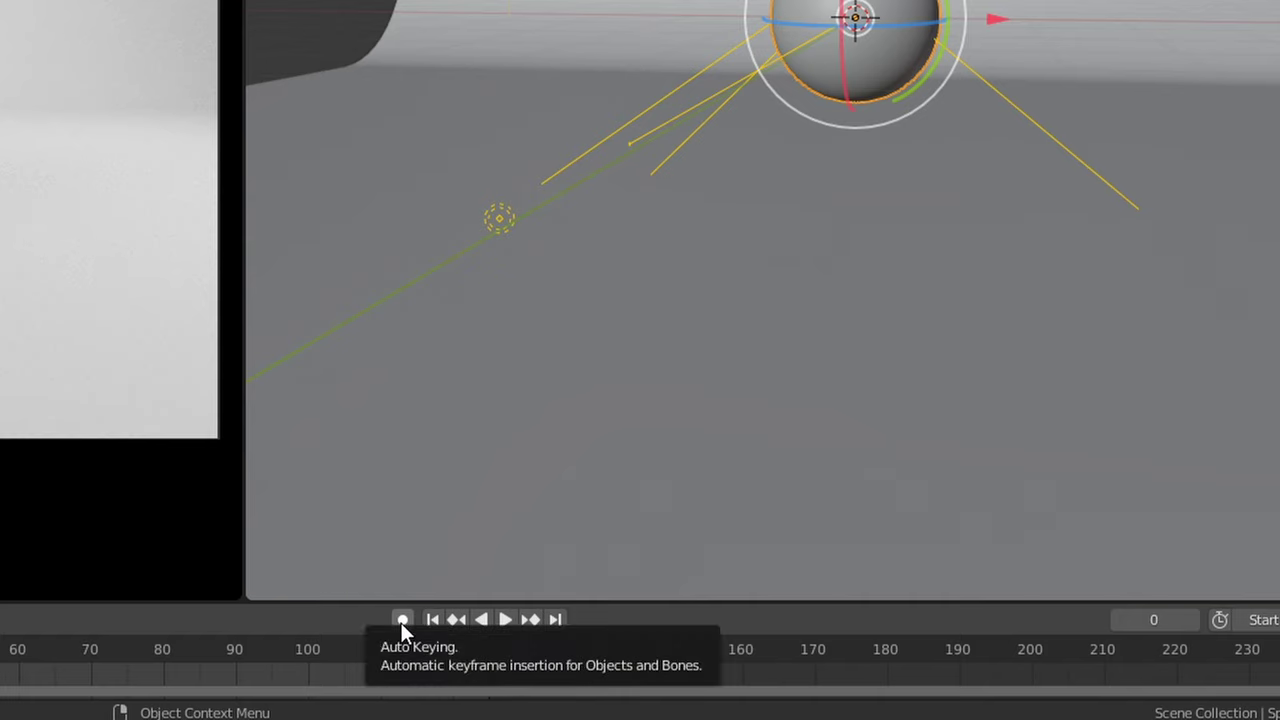
left_click(400, 620)
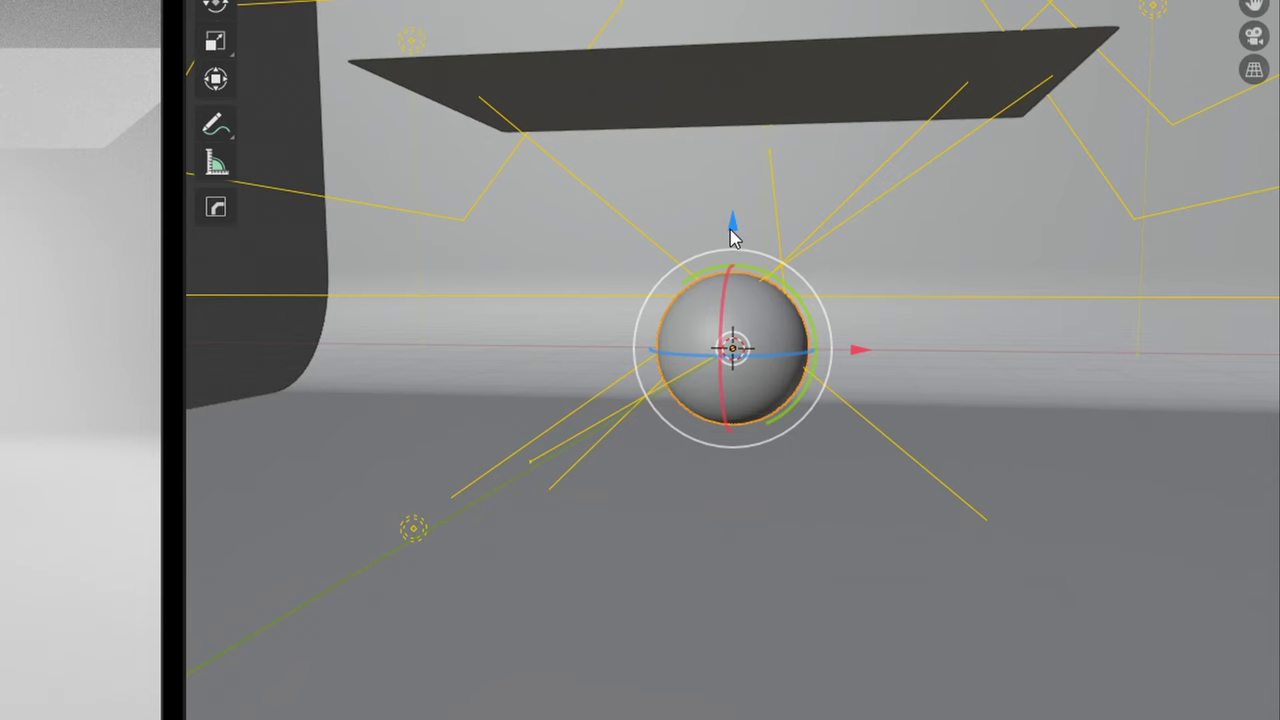
left_click_drag(727, 262, 724, 264)
left_click(729, 233)
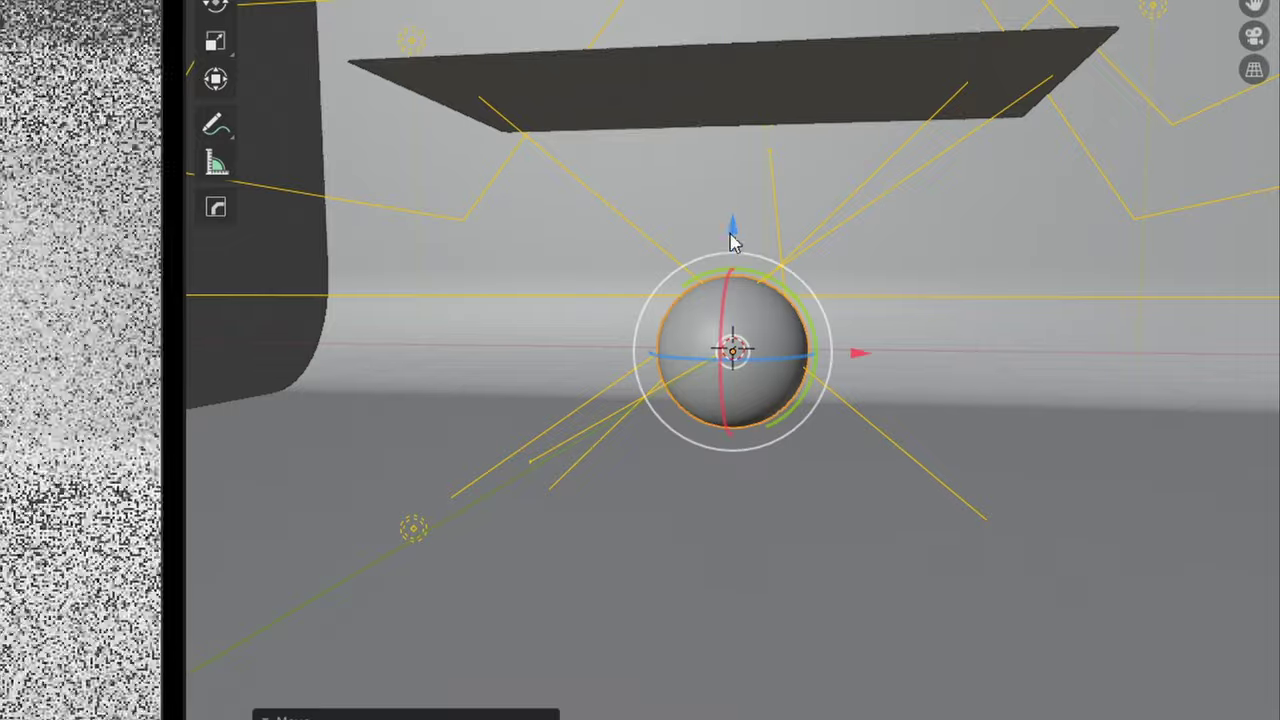
Keyframe the Sphere raised above the cloth at 25, shifted along X at 50, dropped 4.23 m at 75
left_click(90, 679)
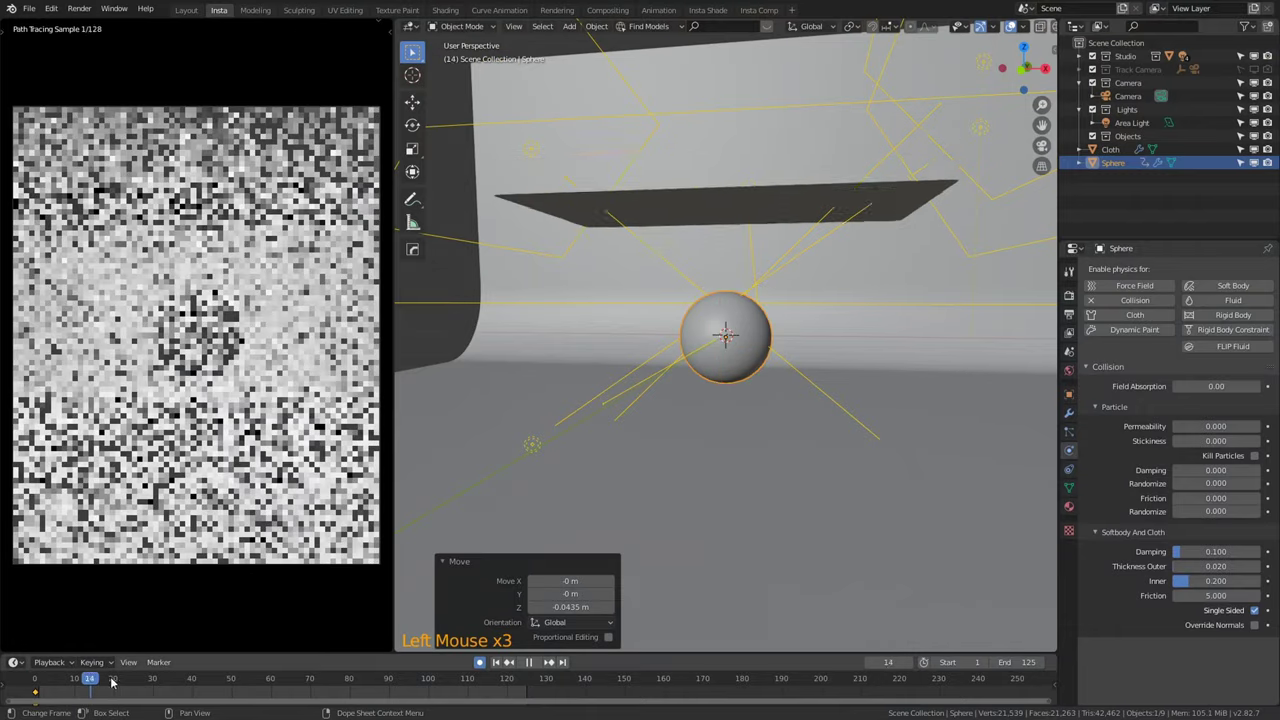
left_click_drag(112, 682, 132, 679)
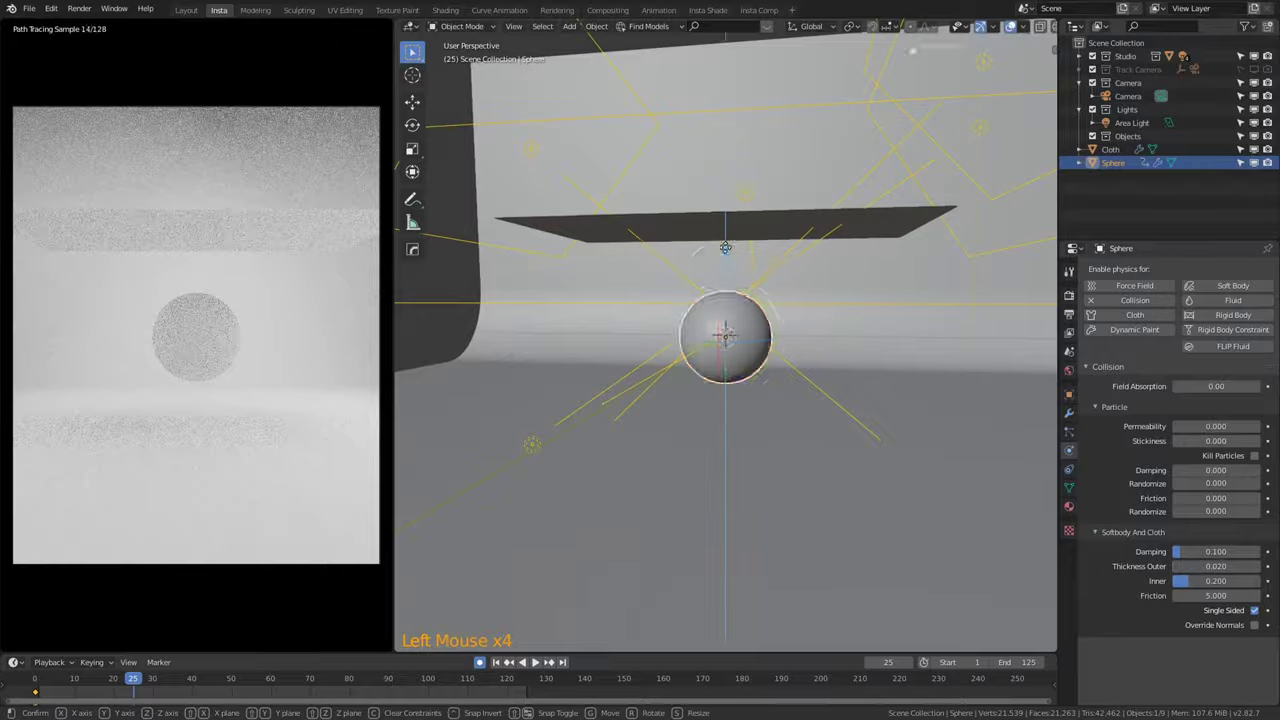
left_click_drag(737, 250, 738, 85)
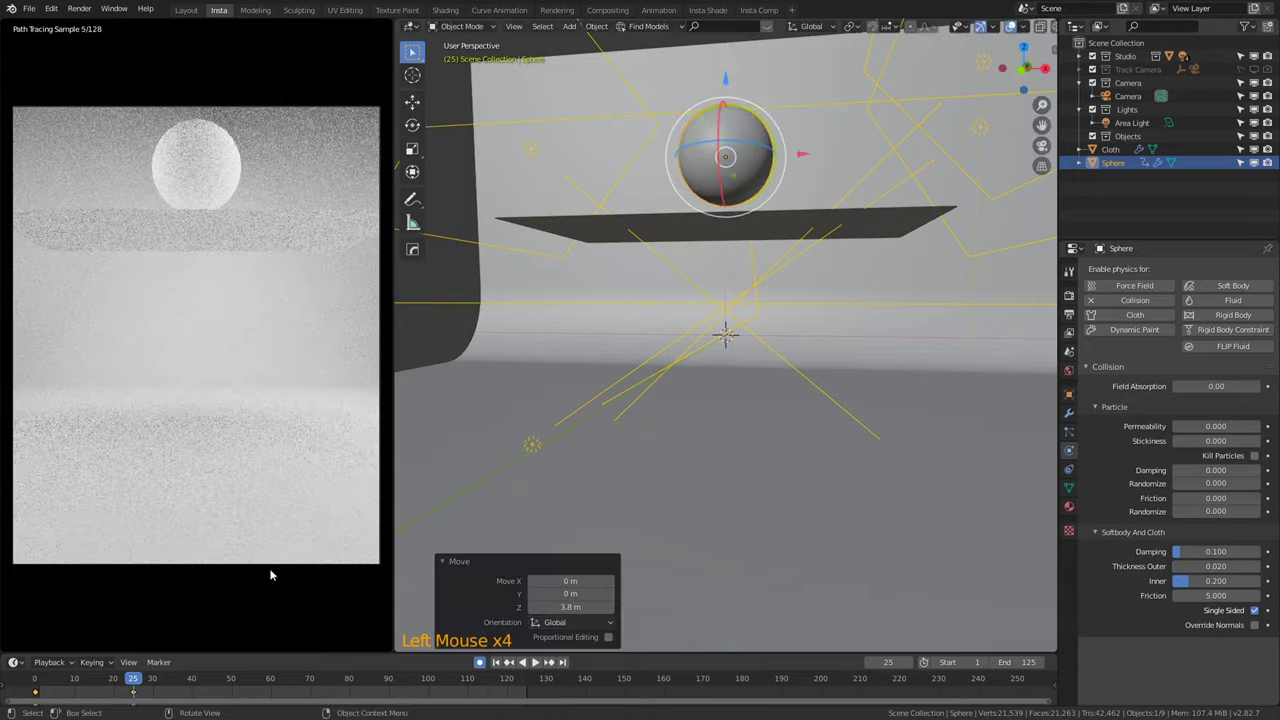
left_click(233, 677)
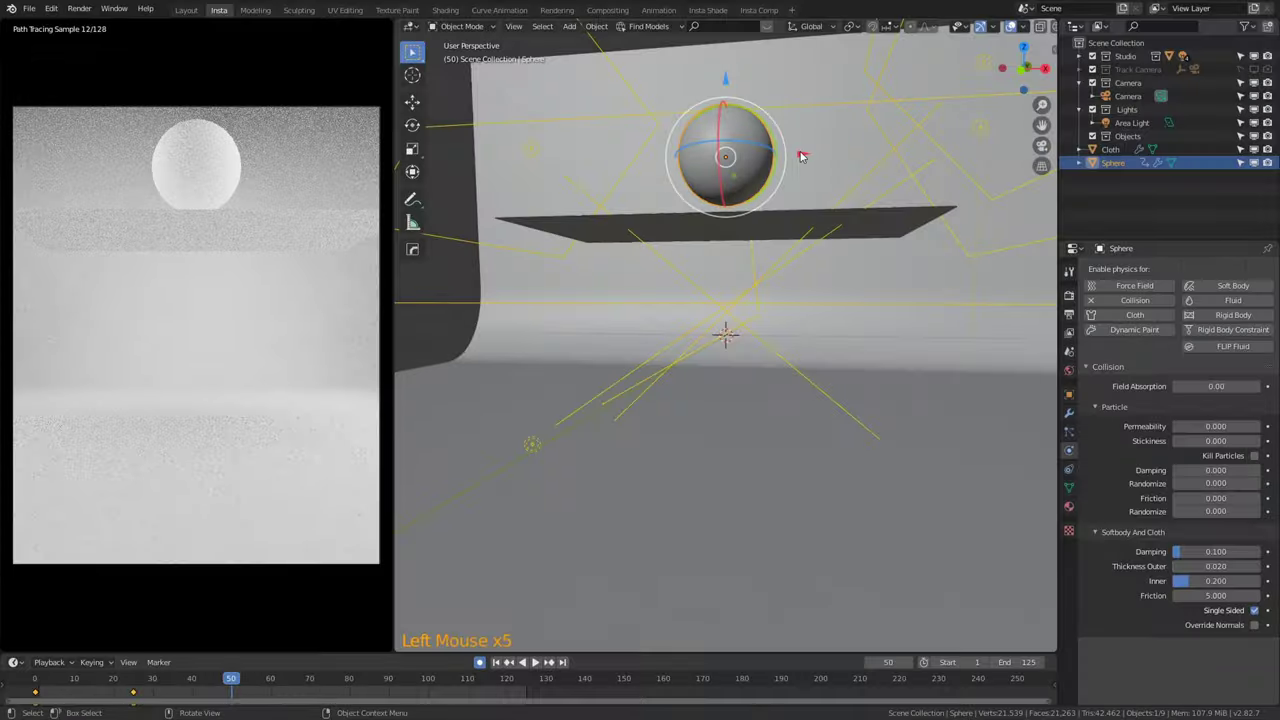
left_click_drag(806, 156, 928, 165)
left_click(330, 680)
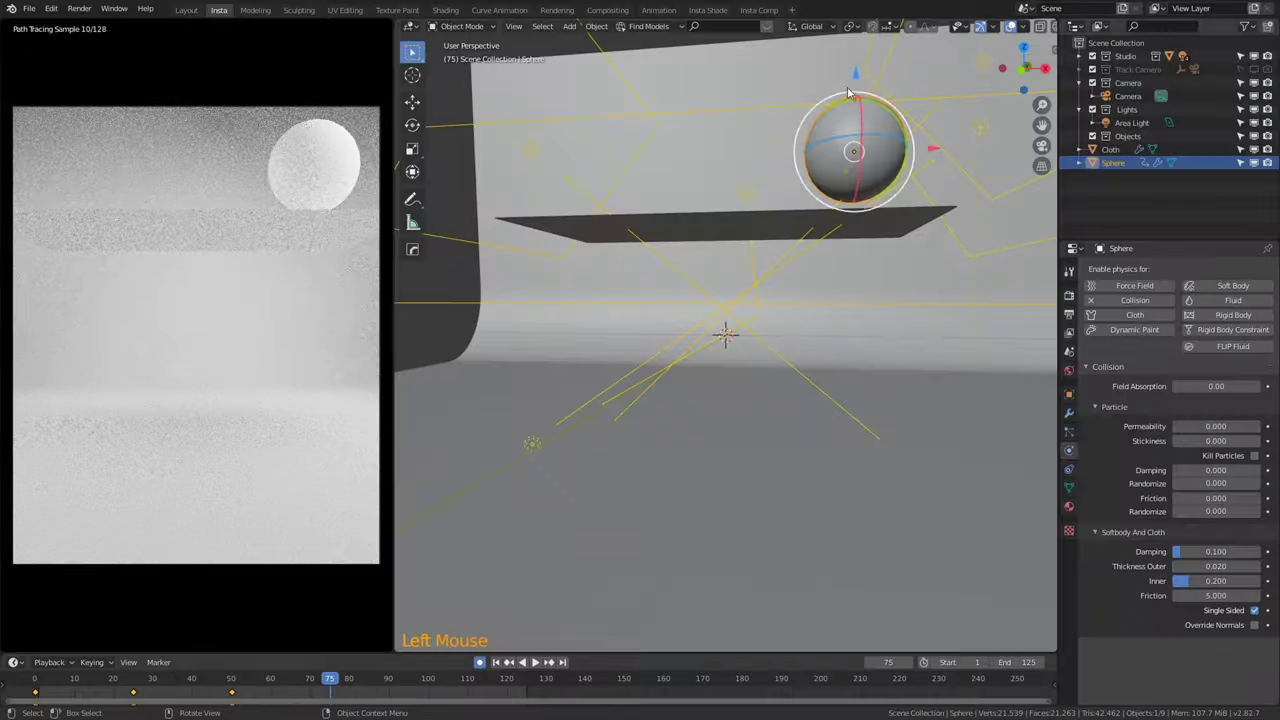
left_click_drag(856, 74, 851, 282)
Move the Sphere back along X at frame 100, then select the Cloth and return to frame 0
left_click(428, 680)
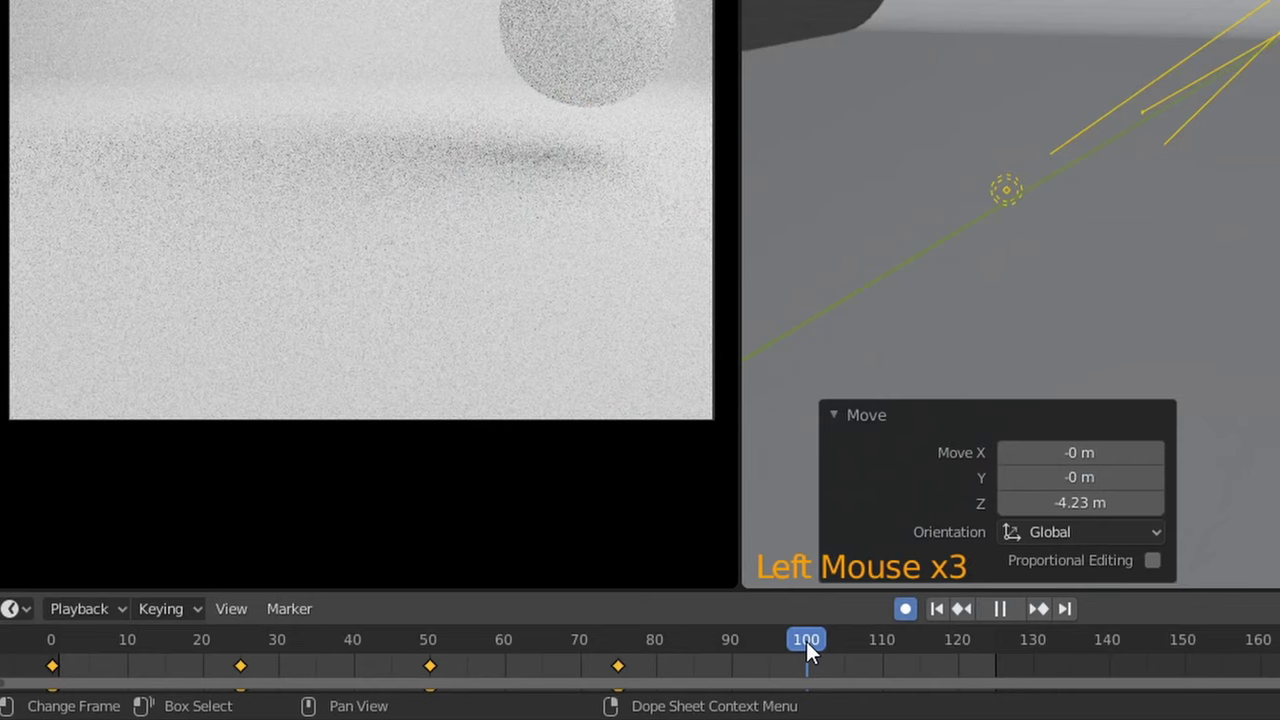
left_click(880, 360)
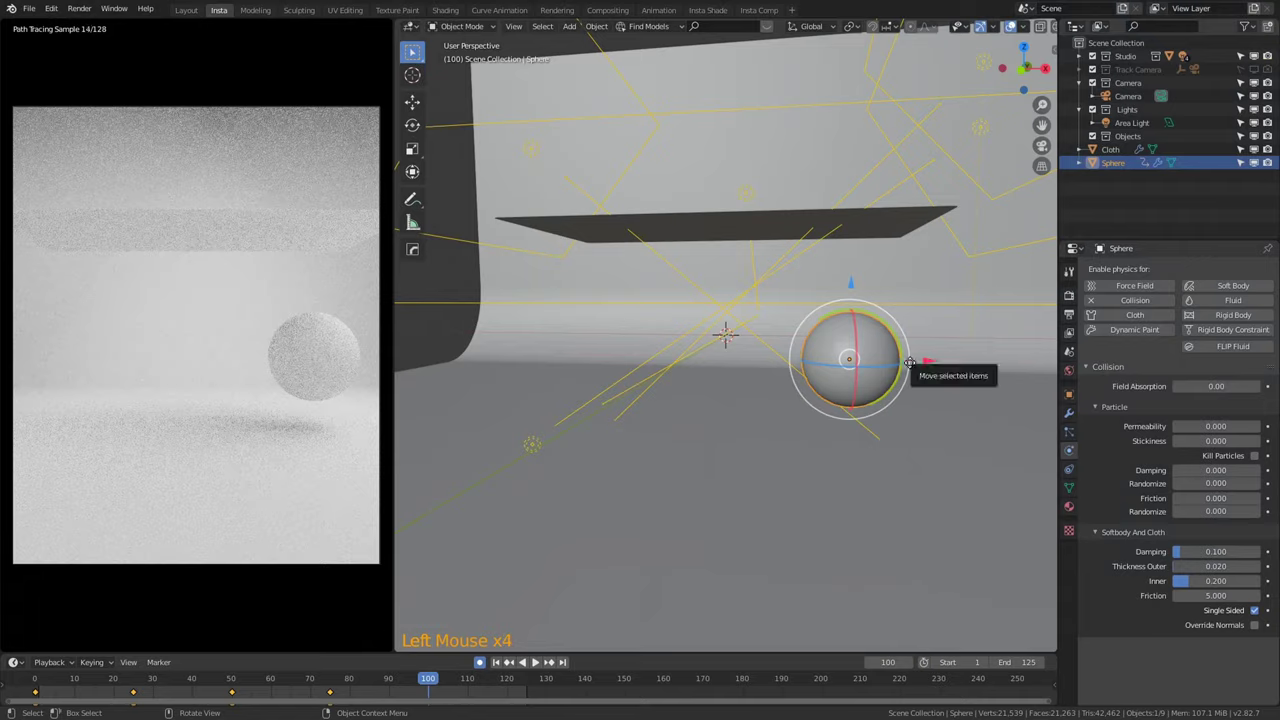
left_click_drag(910, 362, 799, 371)
left_click(695, 235)
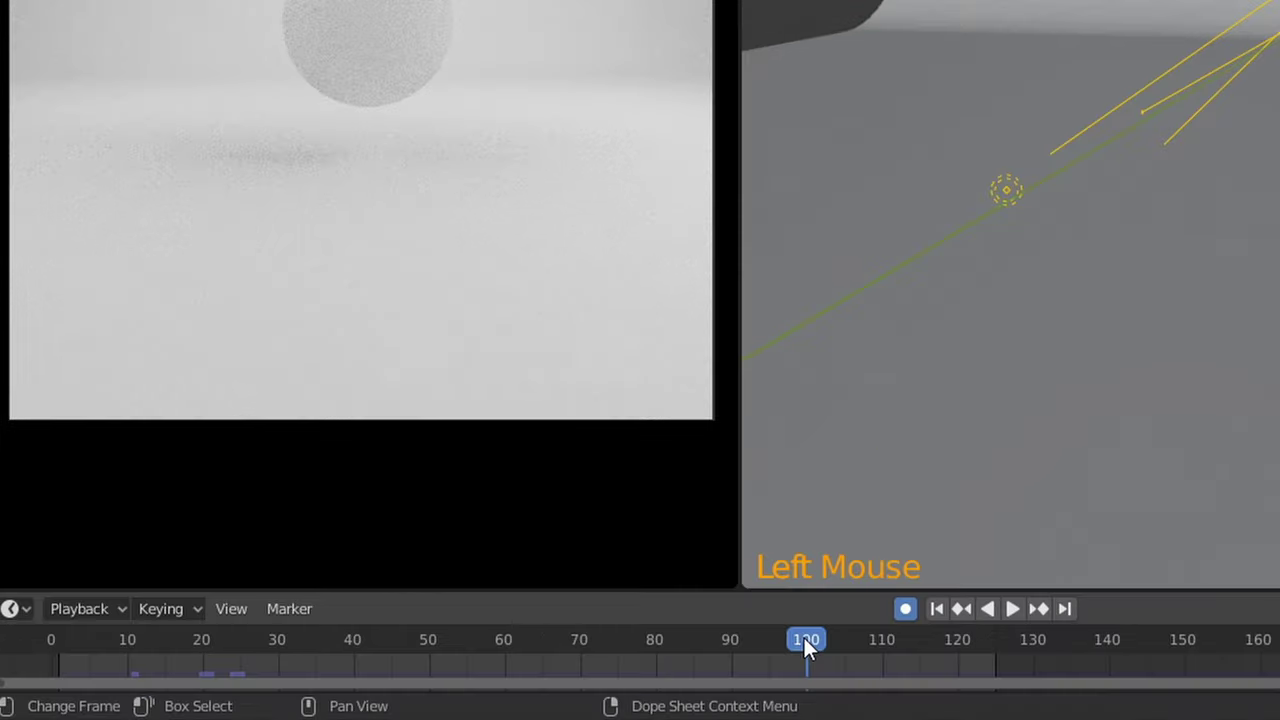
left_click_drag(428, 681, 10, 687)
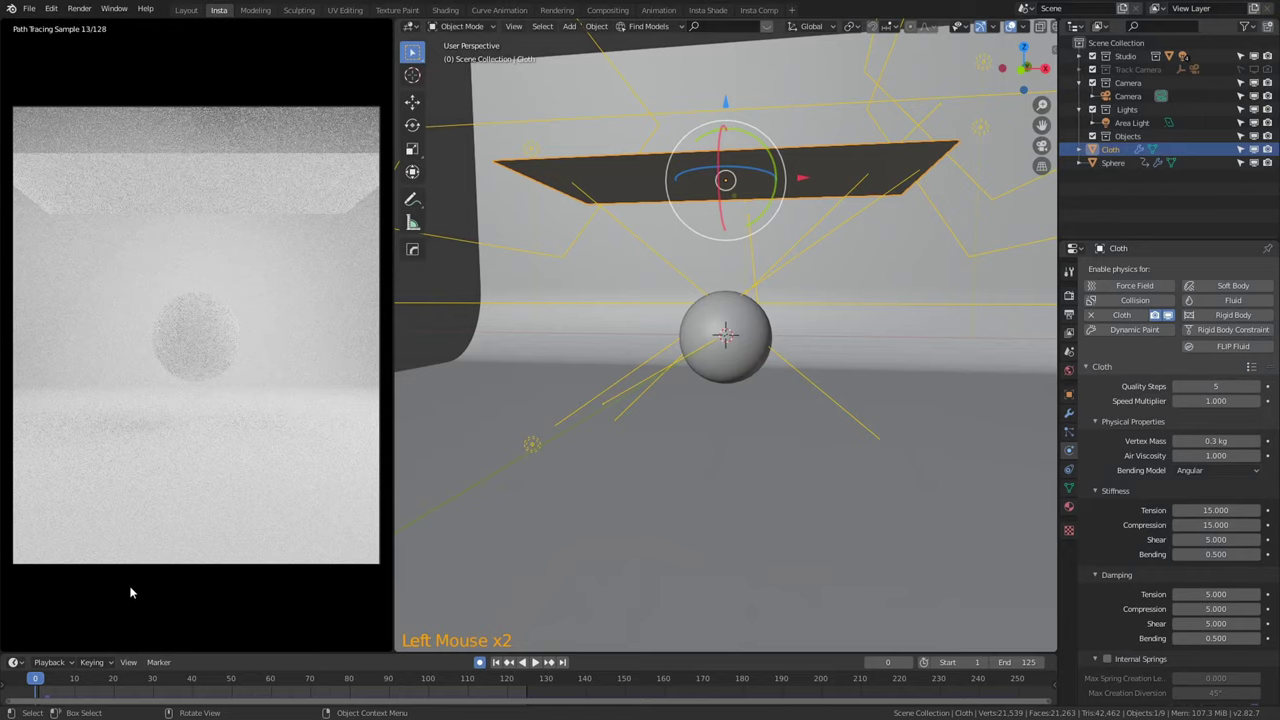
Play the animation so the cloth simulates over the rising sphere, then stop it
key("space")
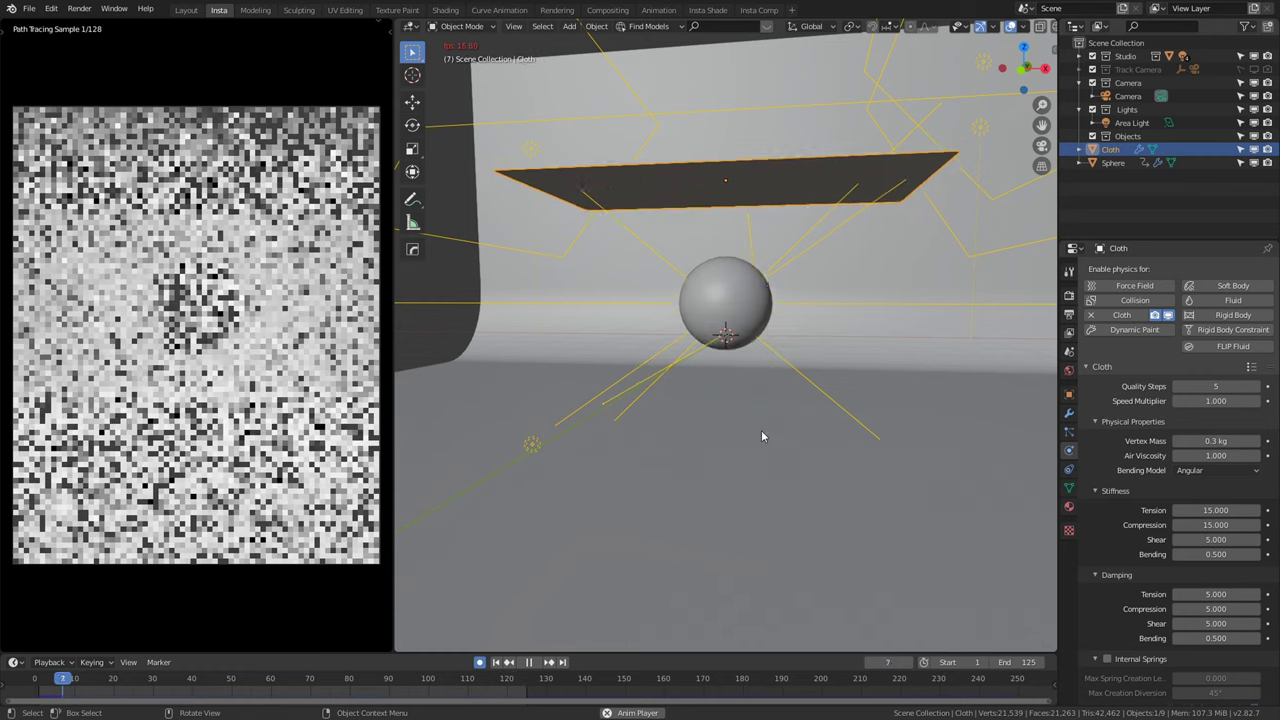
key("space")
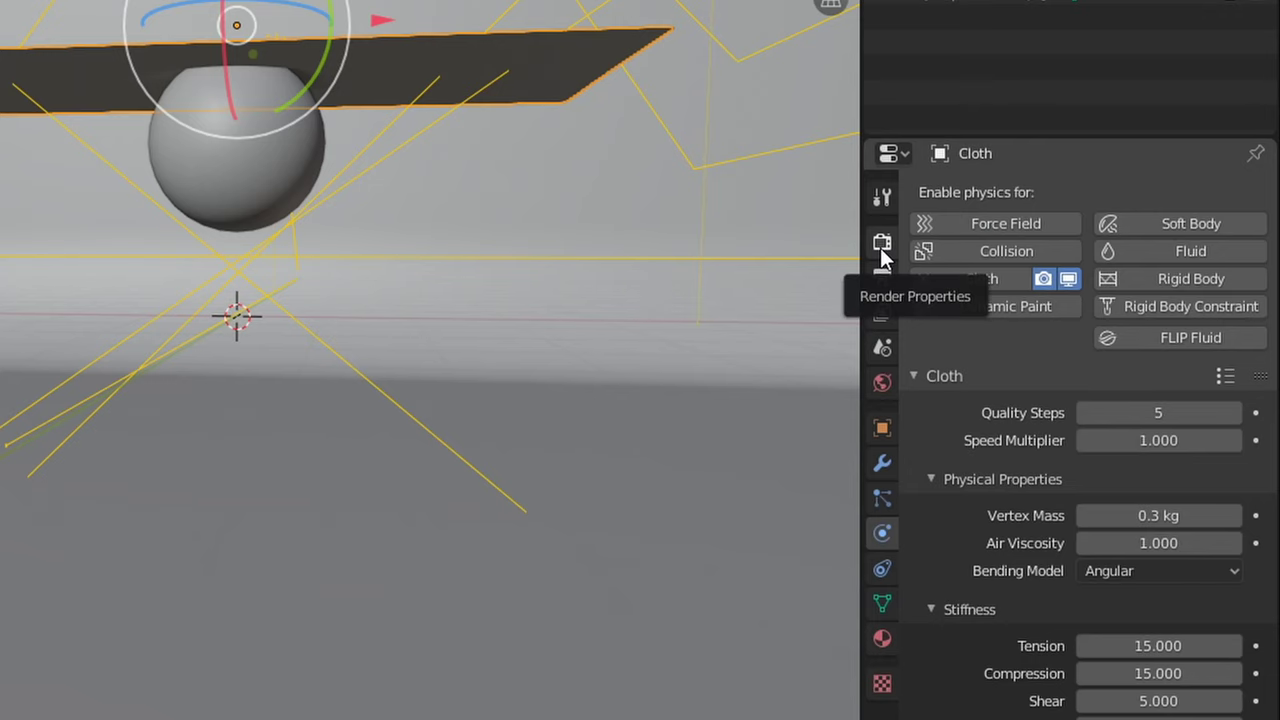
Switch the render engine to Eevee, preview the cloth simulation, and return to frame 0
left_click(880, 247)
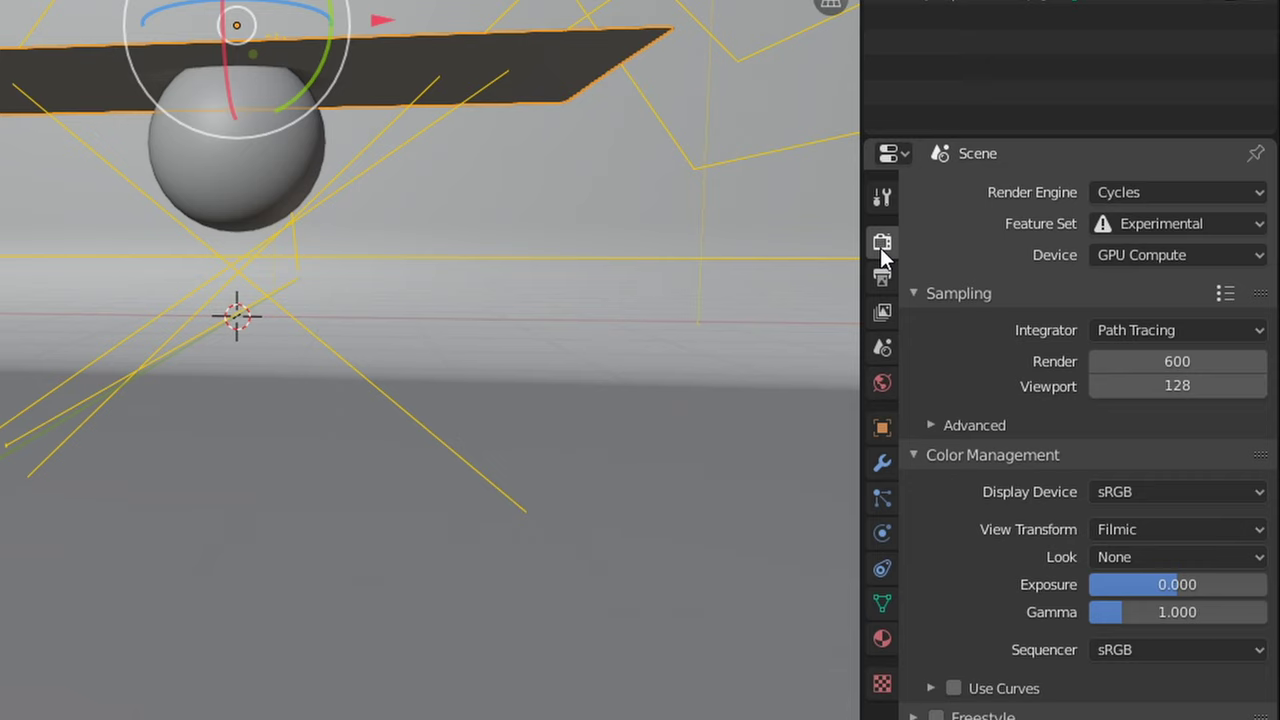
left_click(1126, 194)
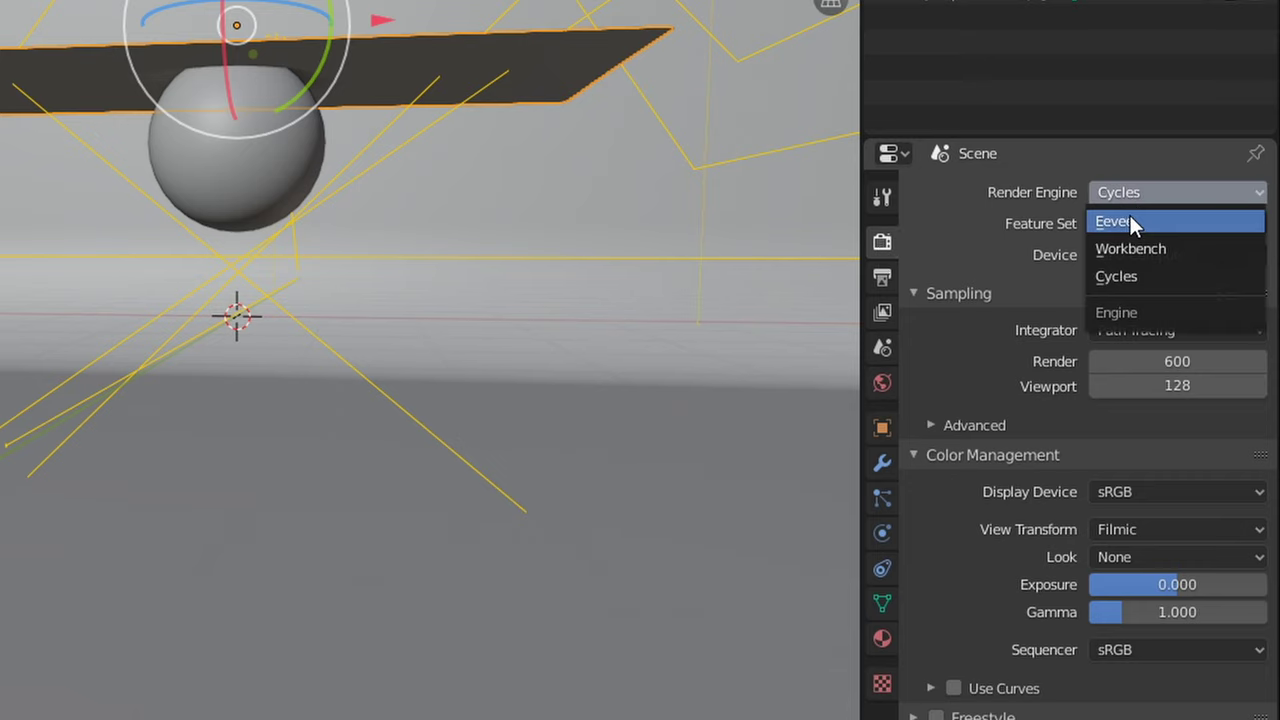
left_click(1130, 218)
key("space")
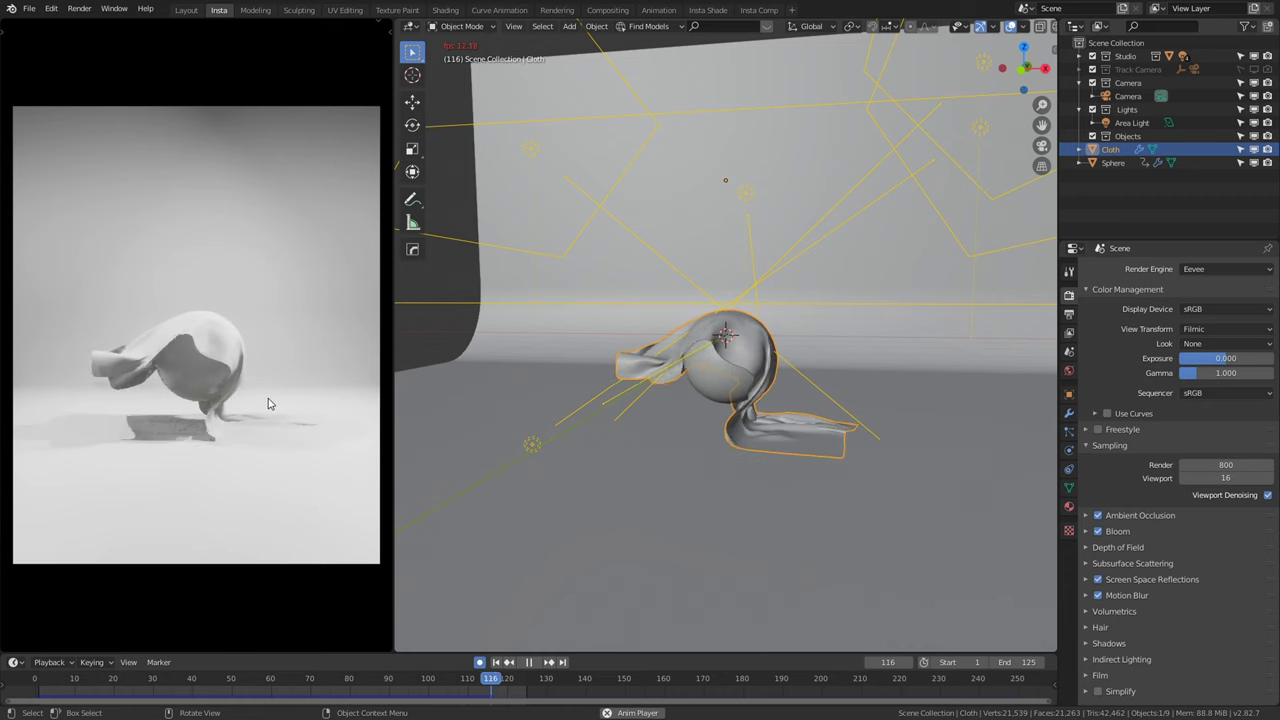
key("space")
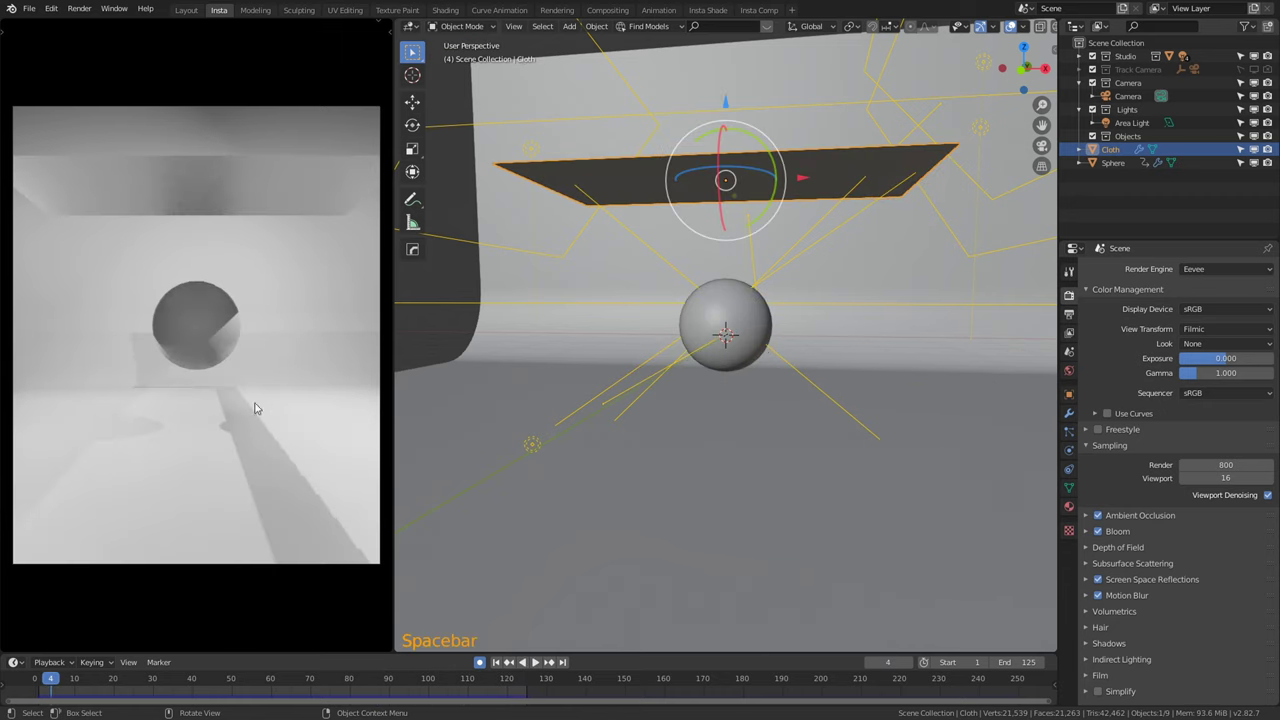
key("space")
left_click(31, 684)
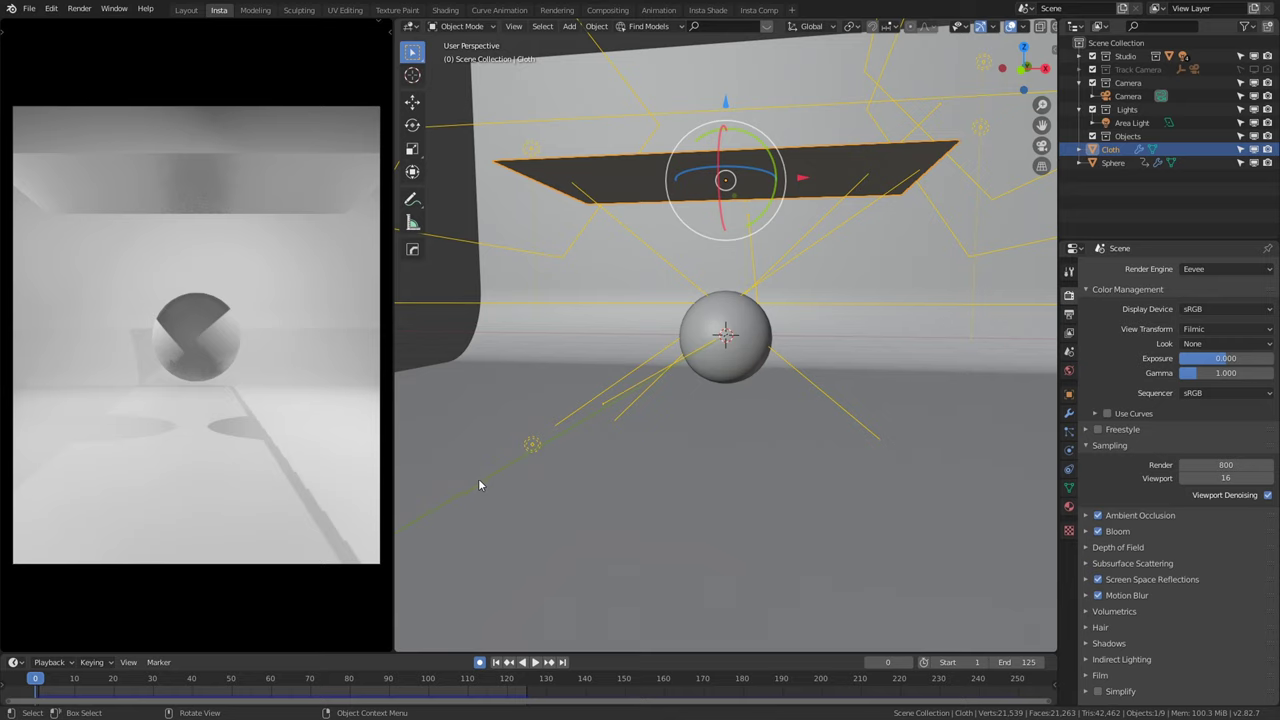
left_click(1106, 156)
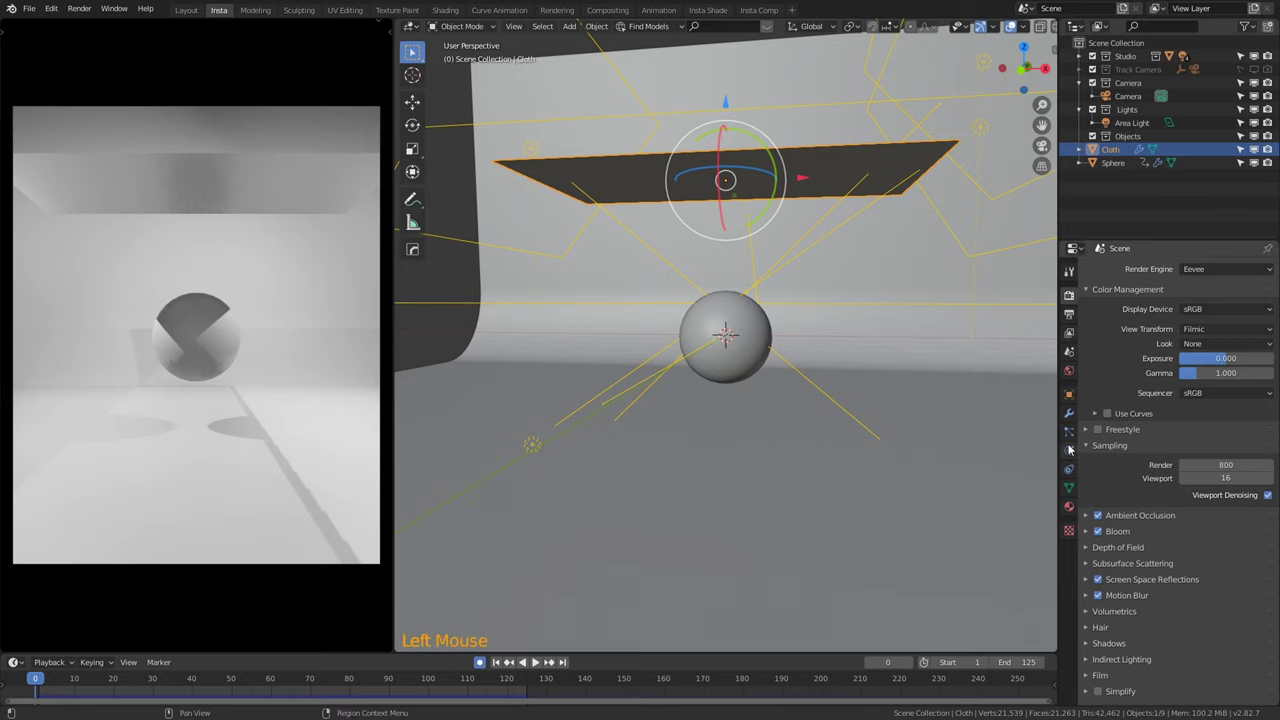
Bake the Cloth physics cache, storing 125 frames over the 1–250 simulation range
left_click(1069, 450)
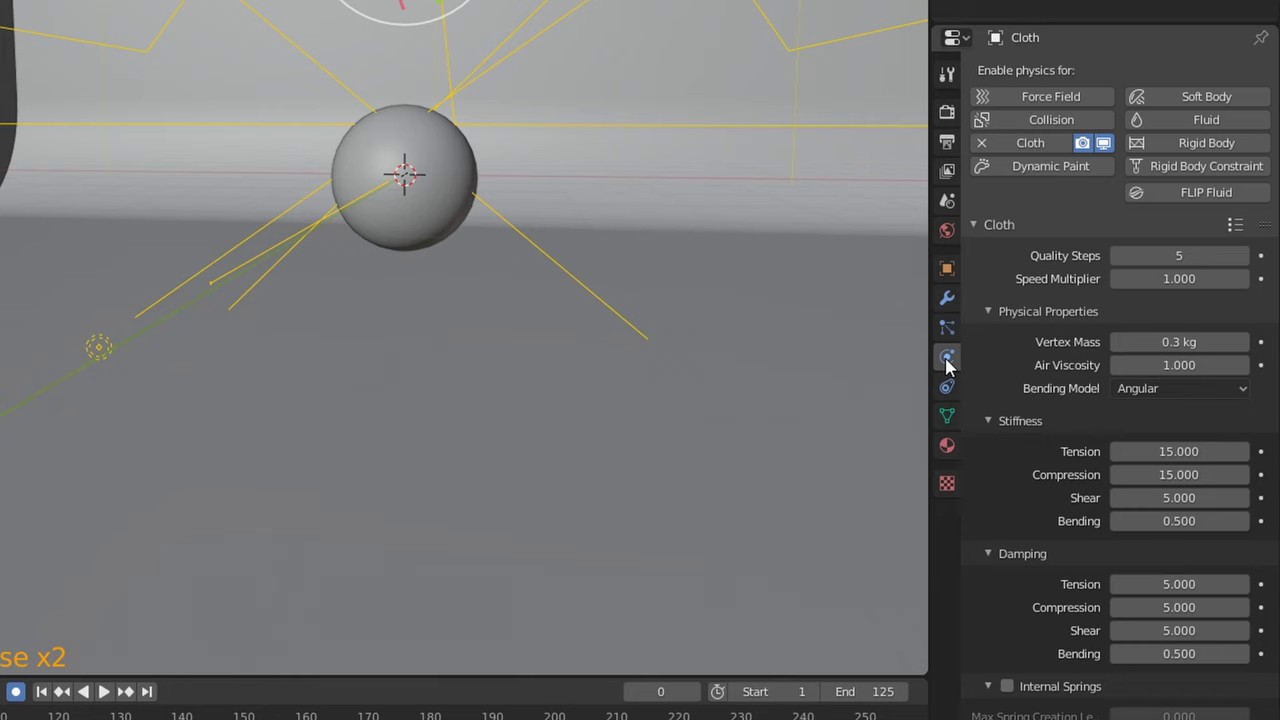
scroll(1044, 305, "down", 11)
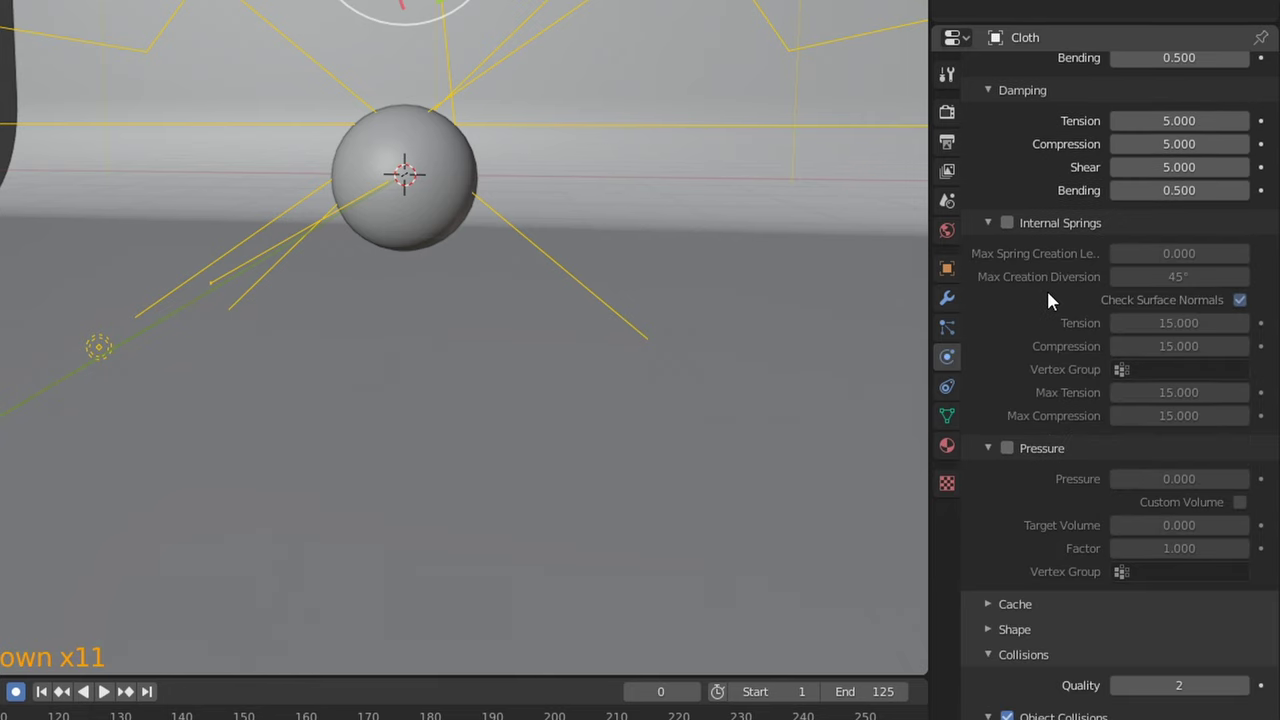
scroll(1049, 300, "down", 7)
left_click(987, 369)
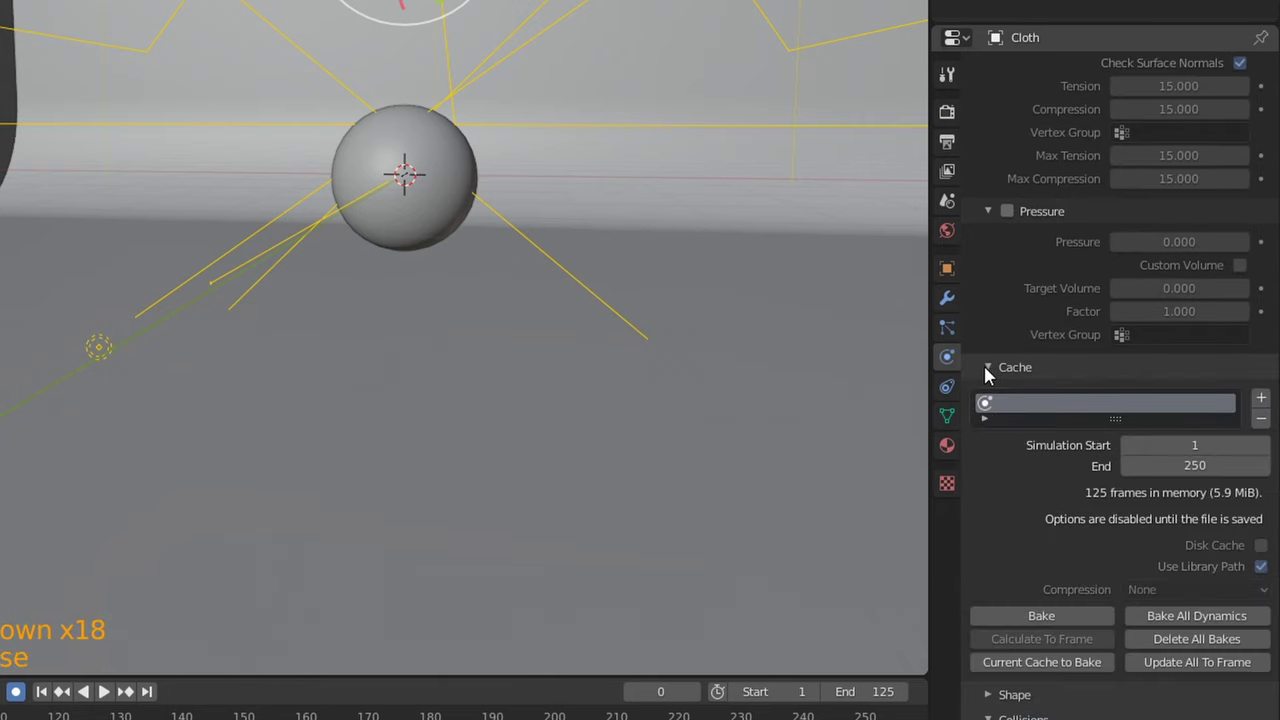
scroll(1020, 400, "down", 2)
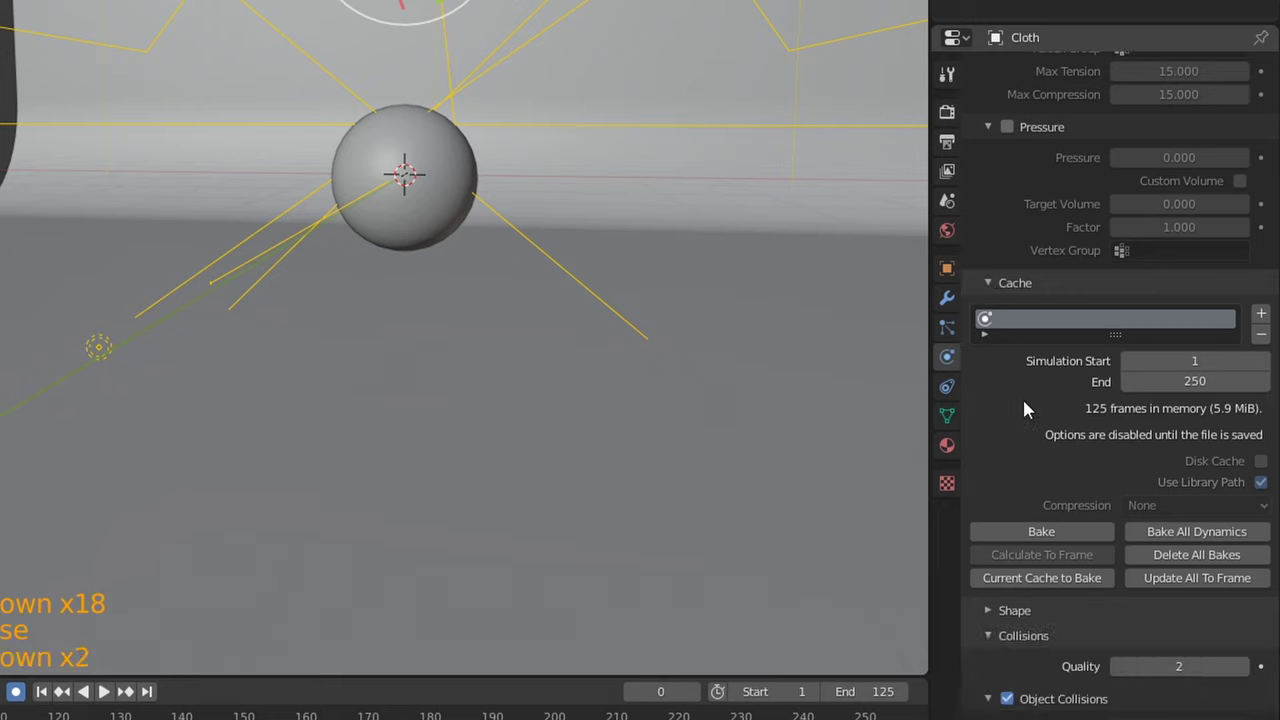
left_click(1043, 580)
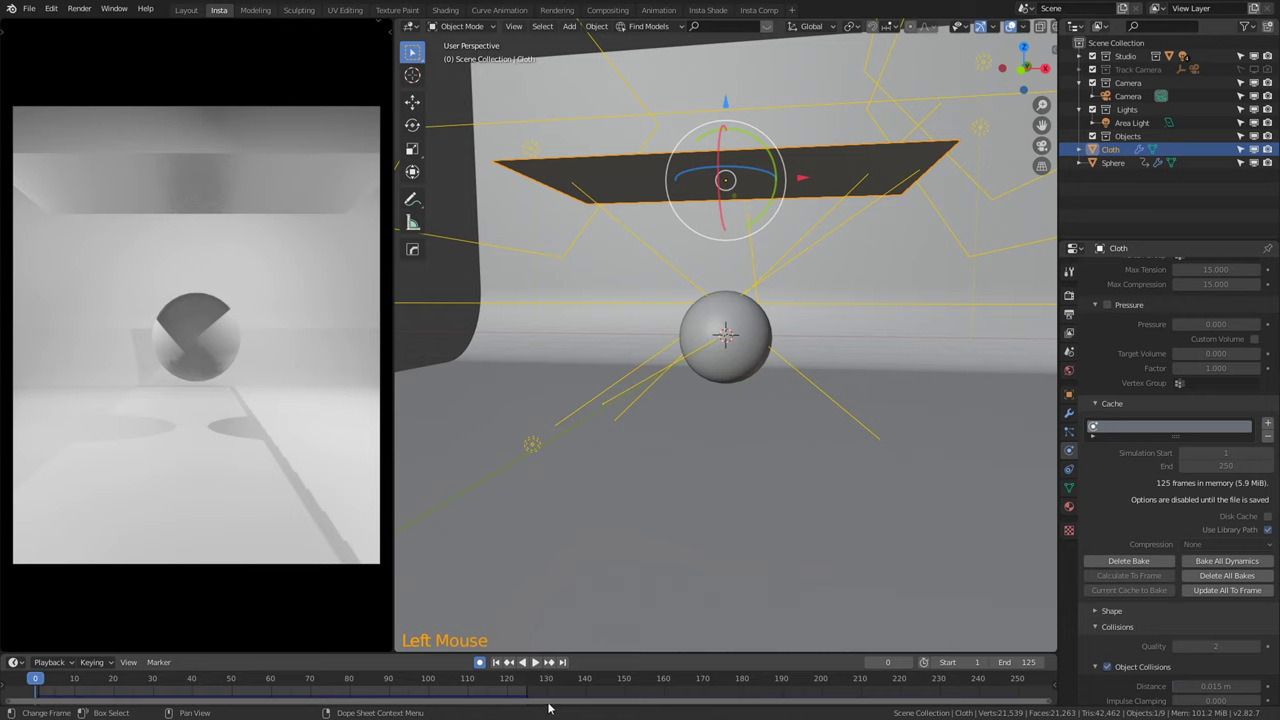
Play the baked cloth, rewind, and scrub to frame 102 where it drapes over the sphere
key("space")
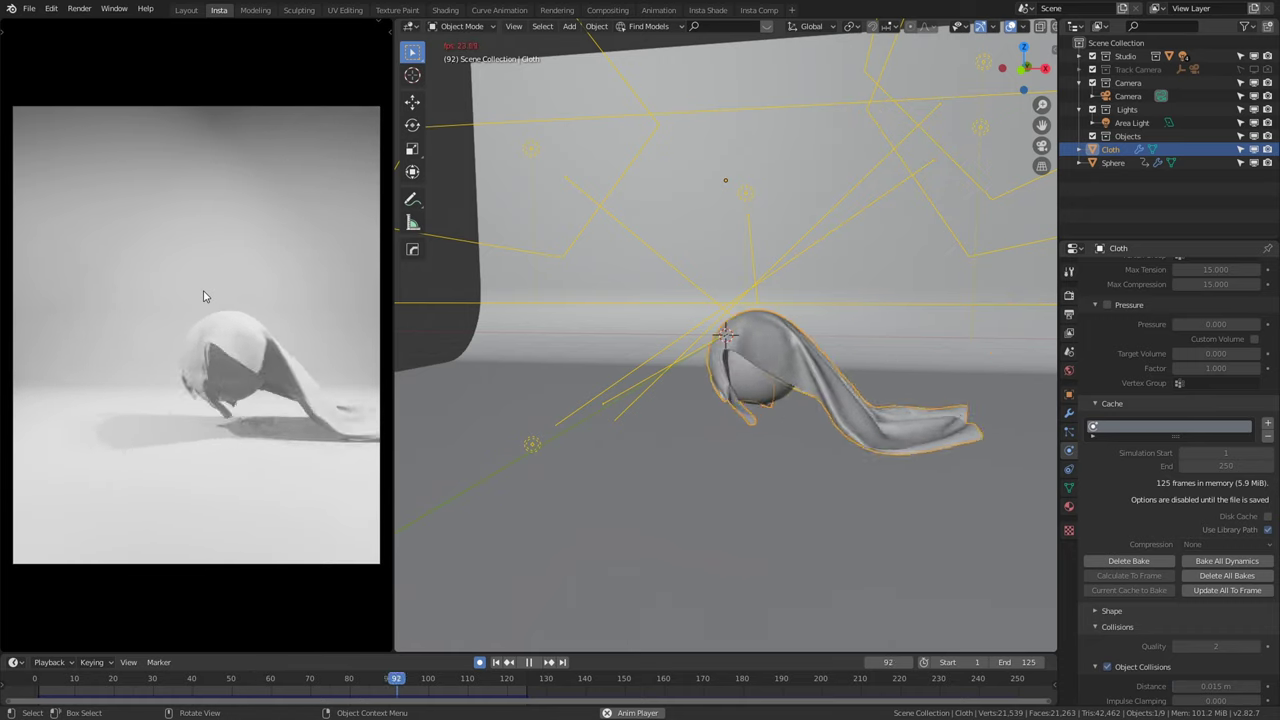
key("space")
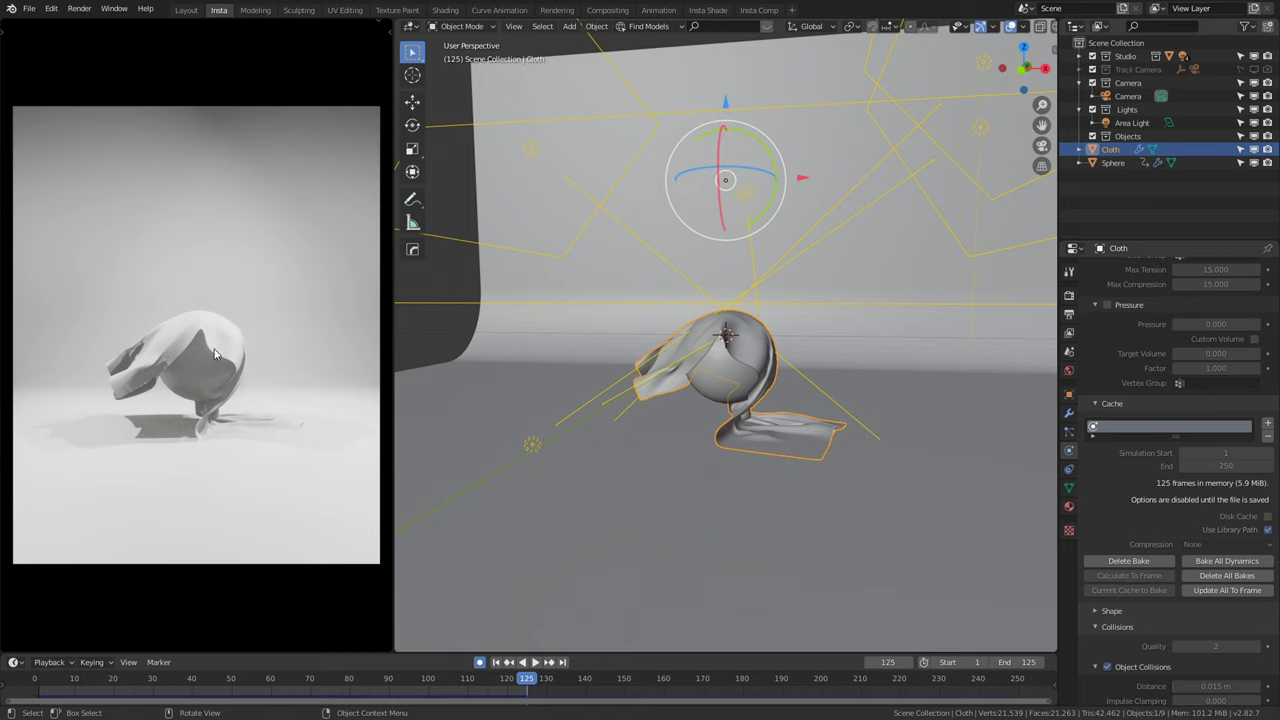
left_click(35, 680)
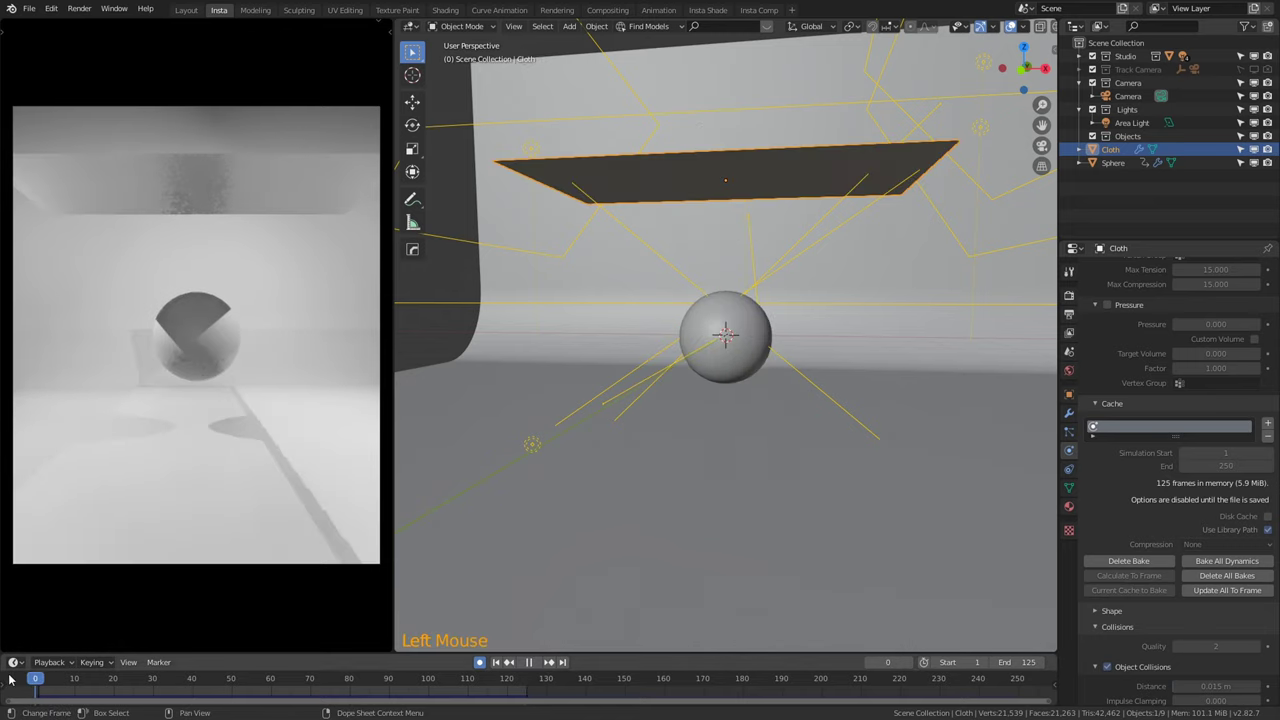
left_click_drag(81, 684, 436, 666)
left_click(760, 415)
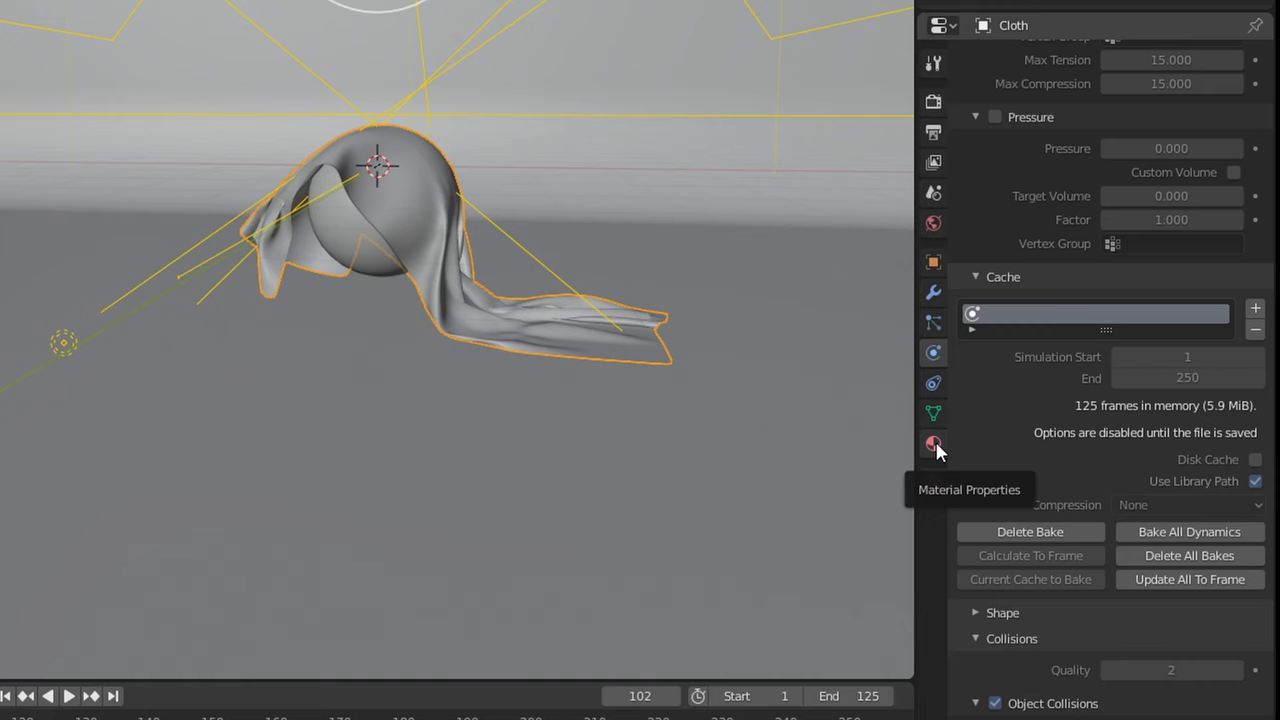
Create a new material for the cloth and name it 'Cloth'
left_click(934, 444)
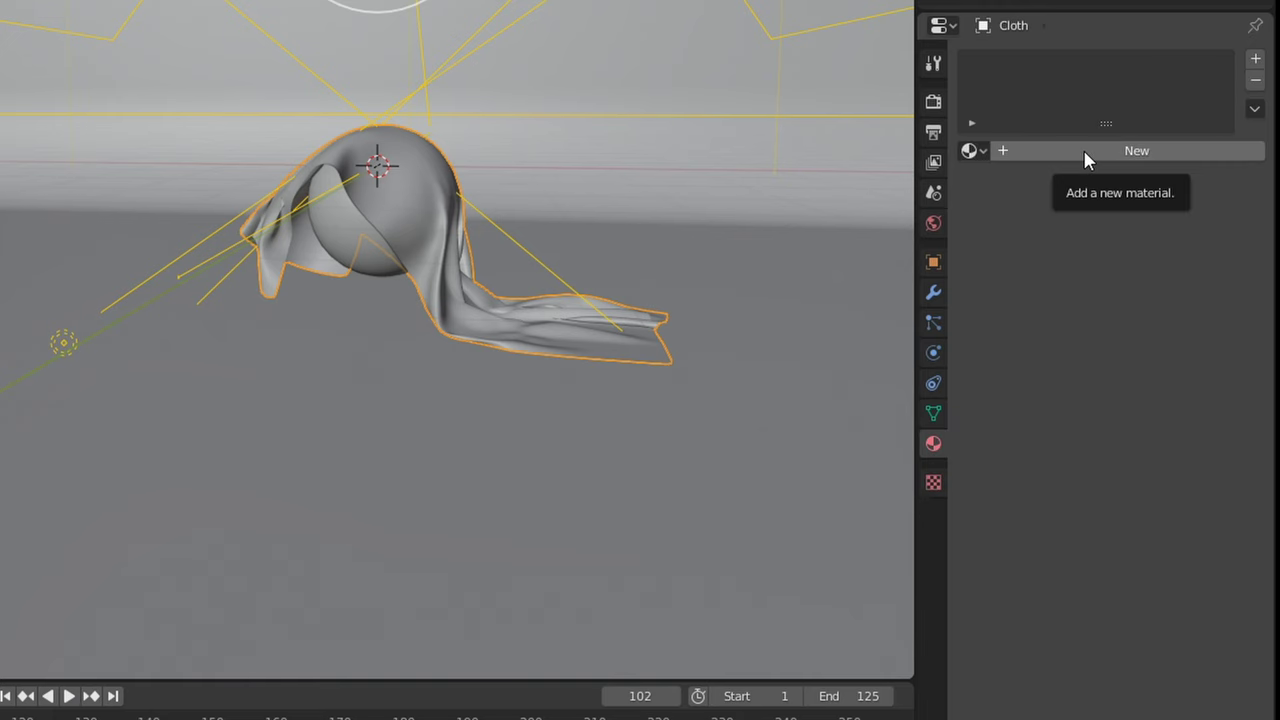
left_click(1086, 155)
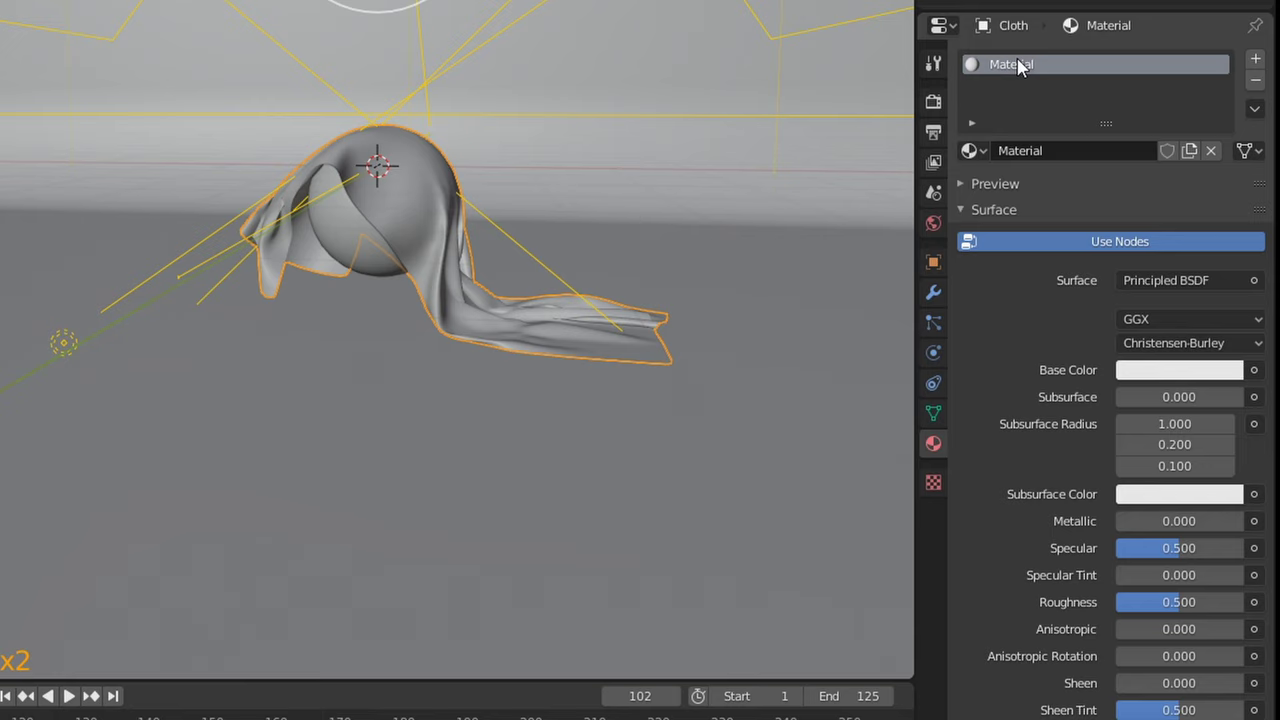
double_click(1019, 66)
type("Cloth")
key("Return")
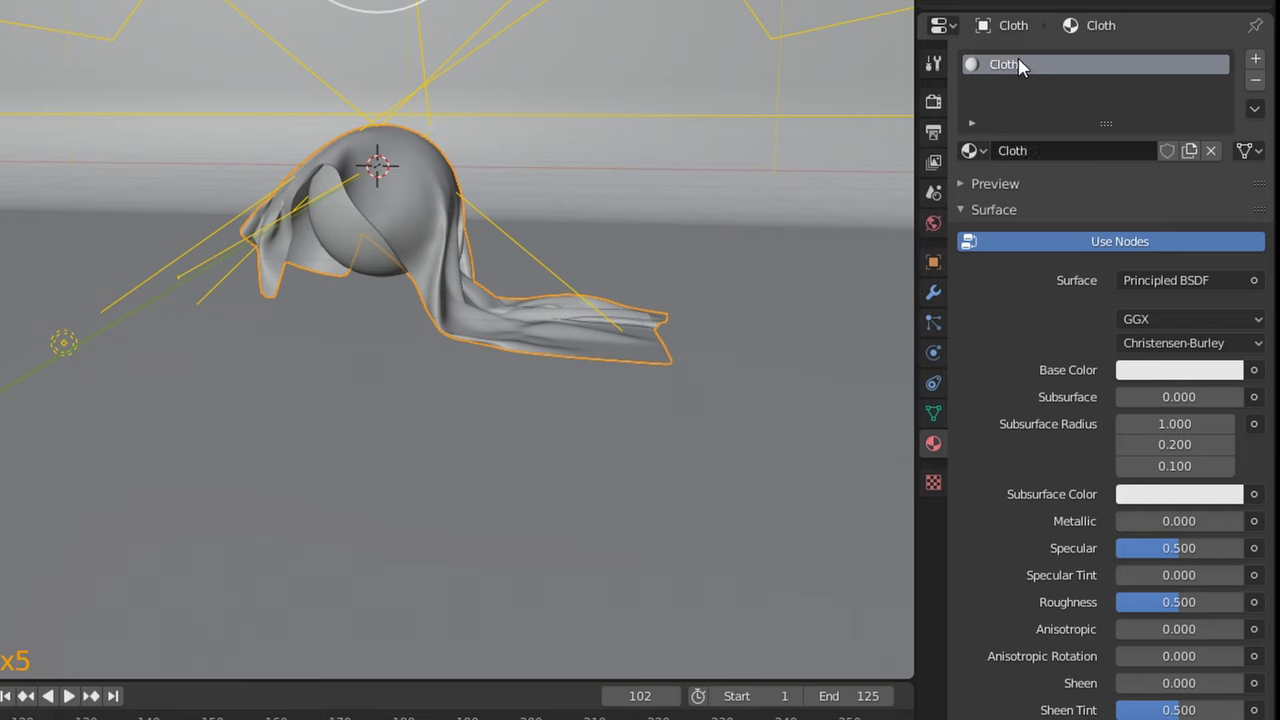
Set the Cloth material's base colour to light blue
left_click(1155, 384)
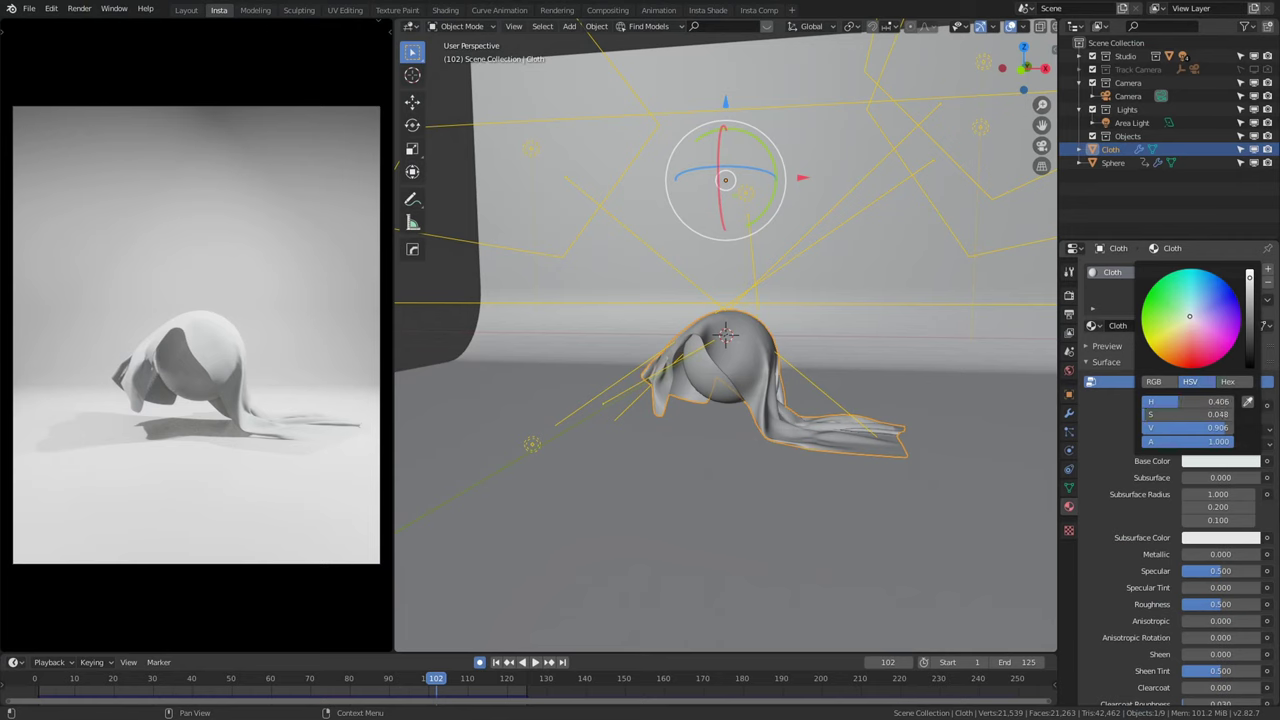
left_click_drag(1133, 145, 1152, 94)
left_click_drag(1205, 290, 1208, 289)
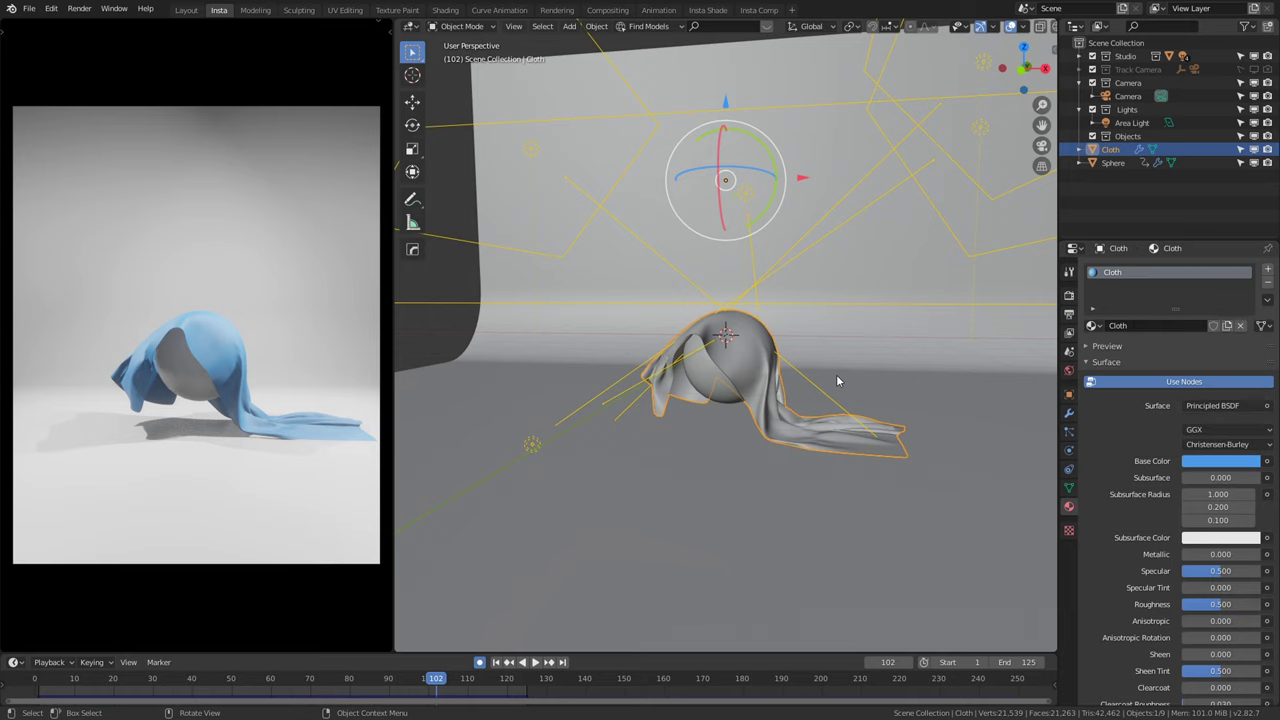
left_click(924, 377)
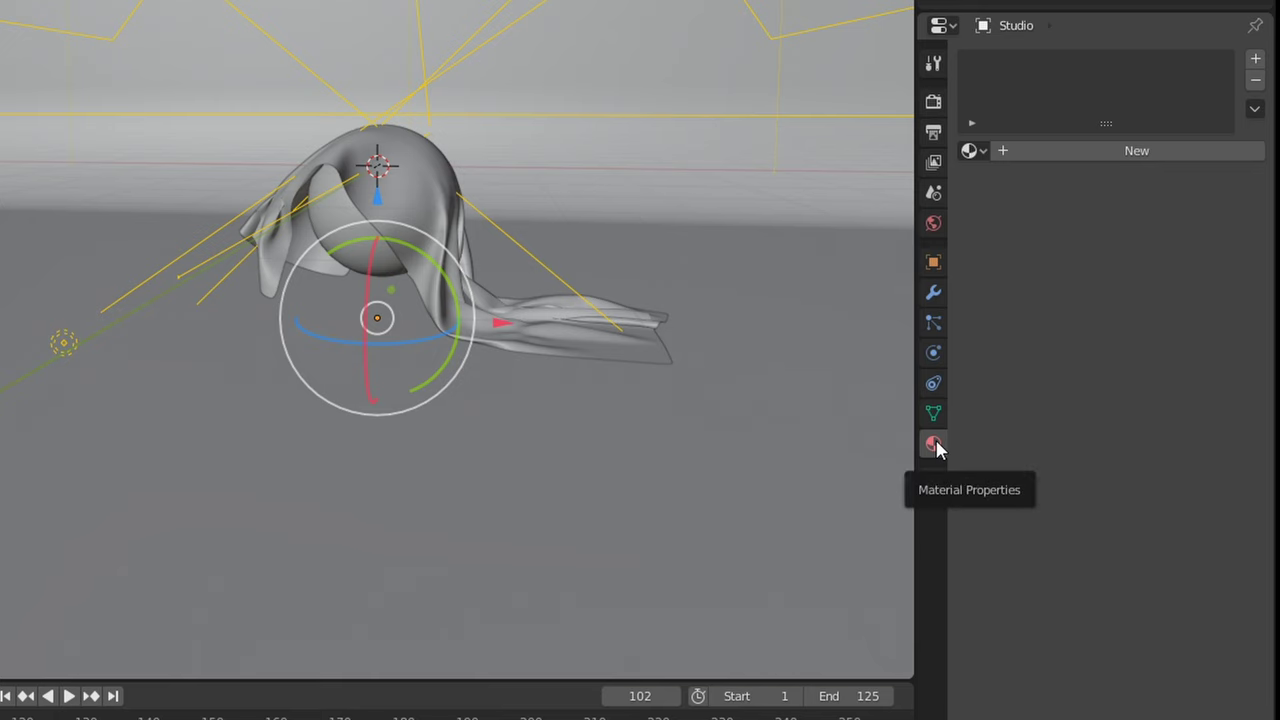
Create a new material for the backdrop and name it 'Studio'
left_click(1086, 151)
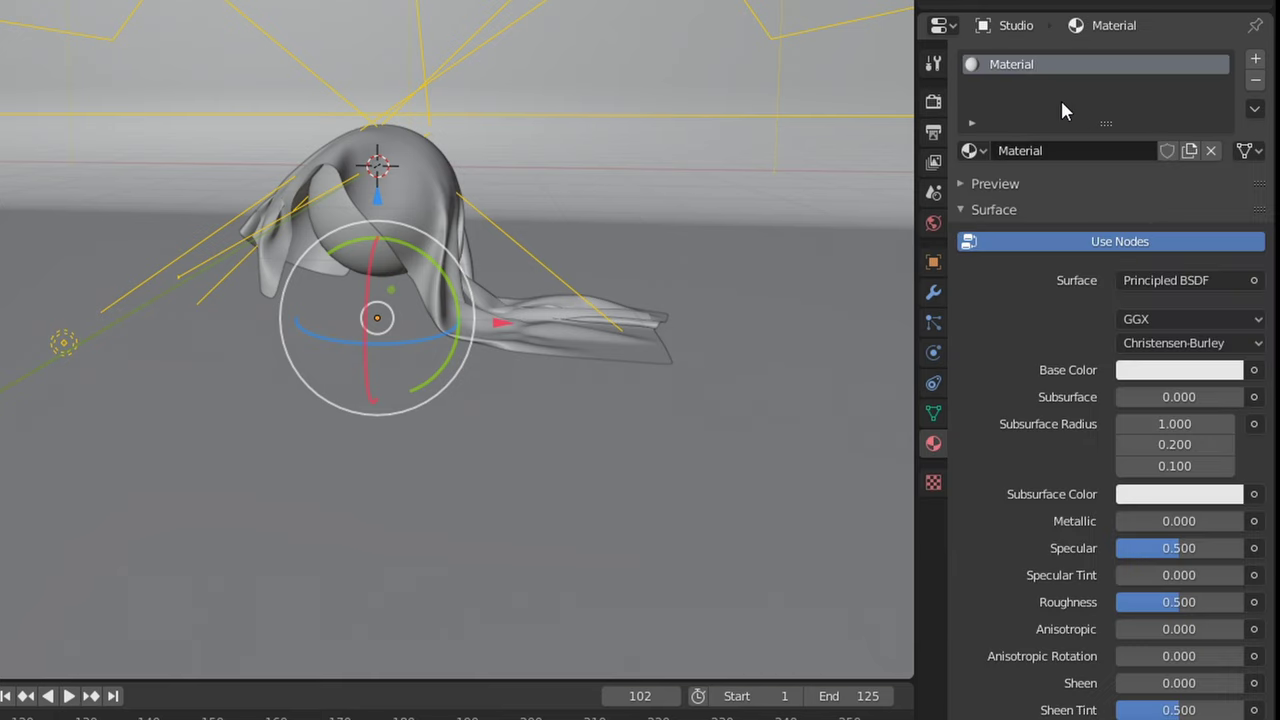
double_click(1012, 70)
type("Studio")
key("Return")
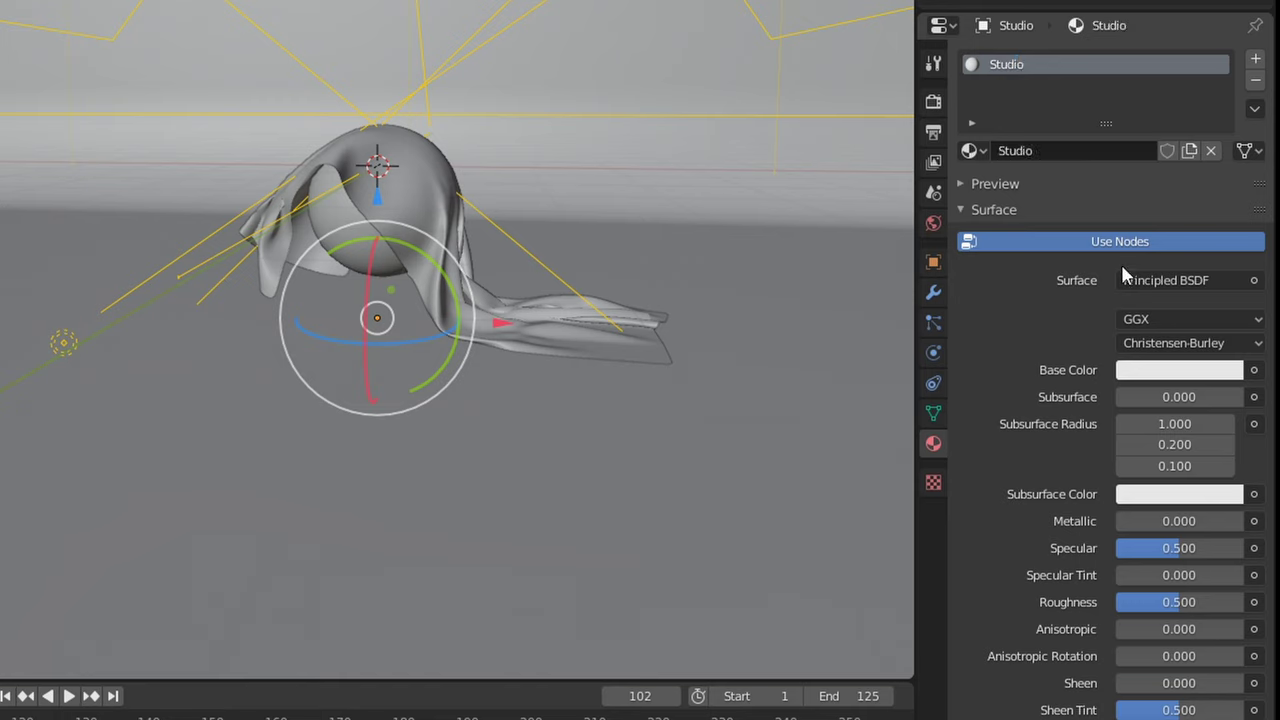
Set the Studio material's base colour to blue
left_click(1136, 378)
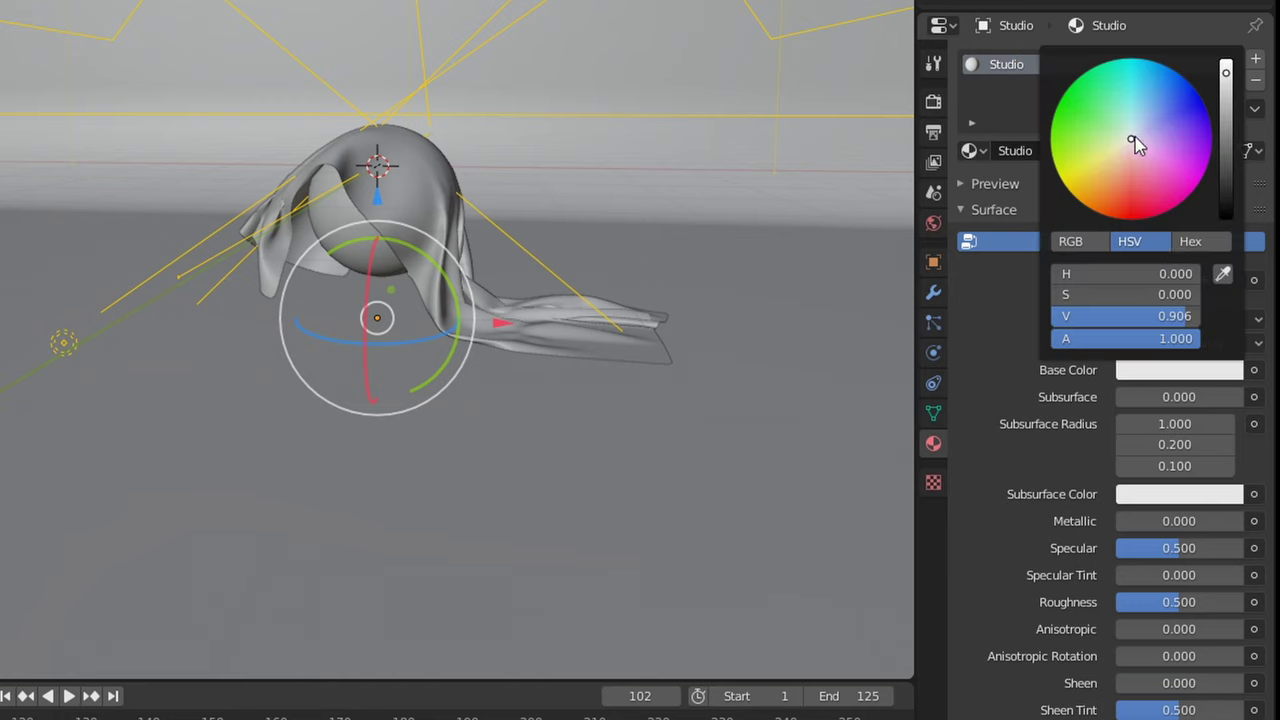
left_click_drag(1136, 145, 1160, 91)
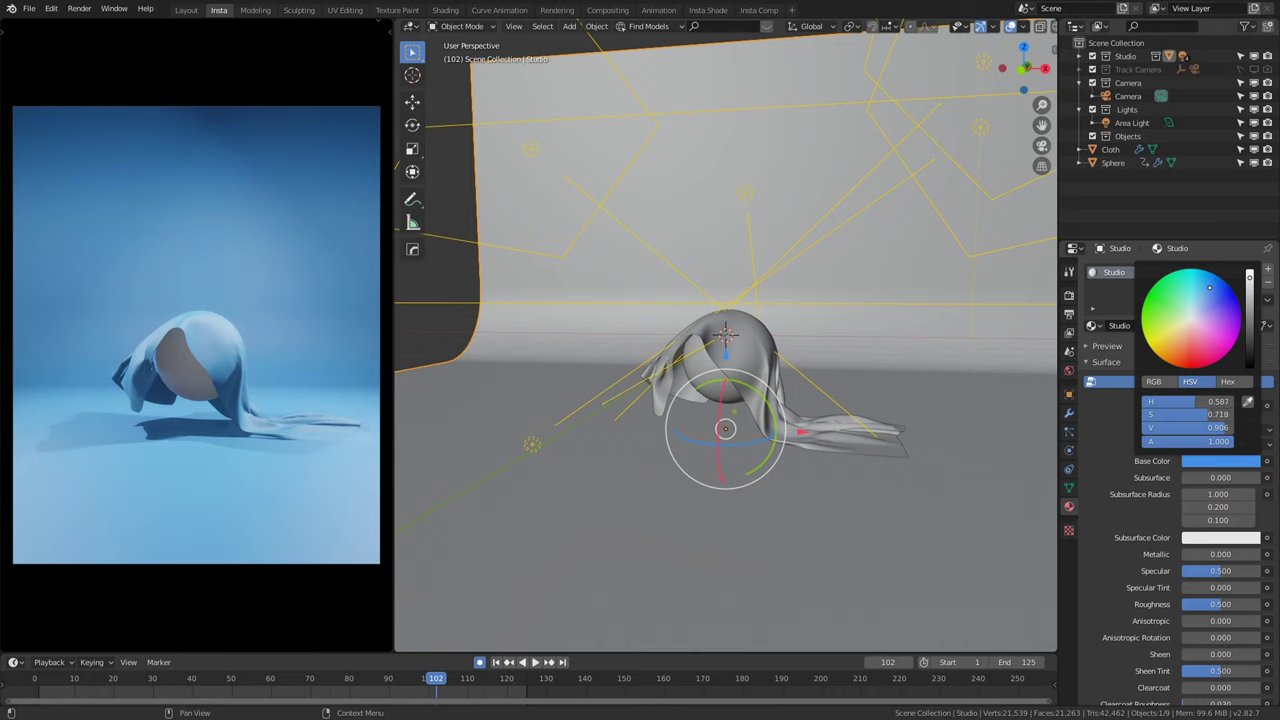
left_click_drag(1212, 287, 1216, 287)
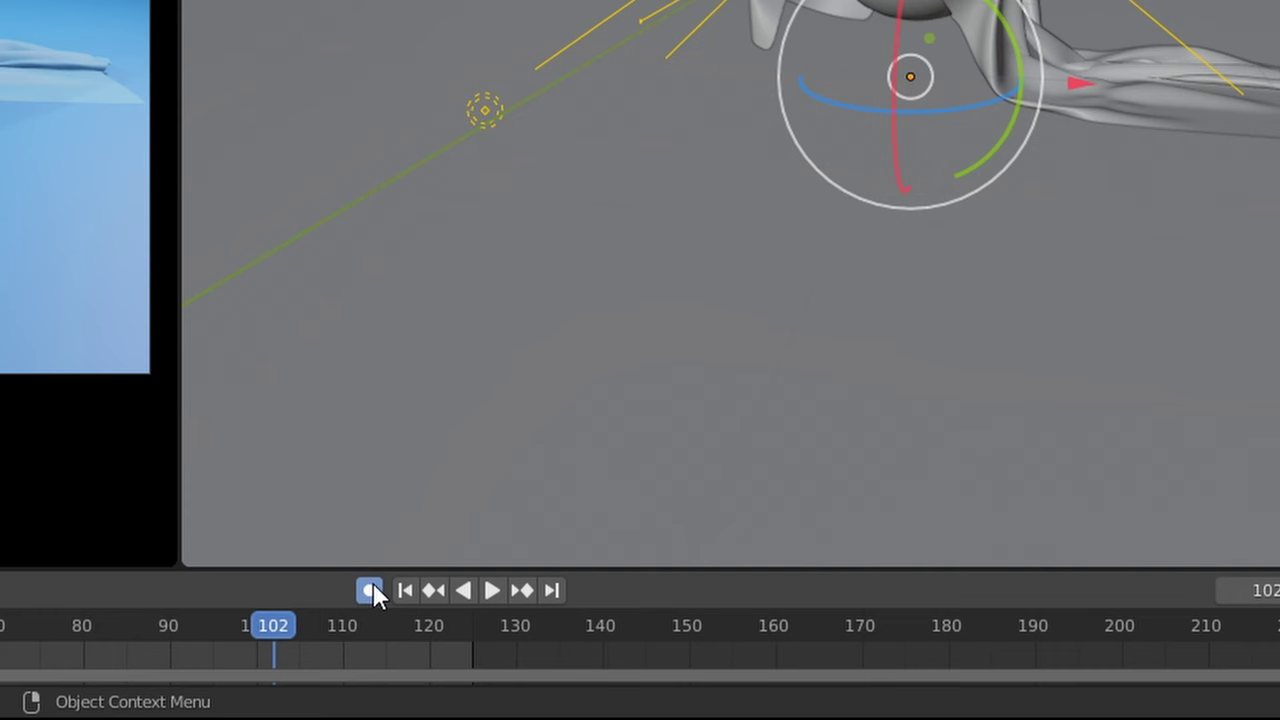
Disable auto keying, replay the blue cloth from frame 0, pause at frame 7, and select the Sphere
left_click(371, 588)
left_click(272, 619)
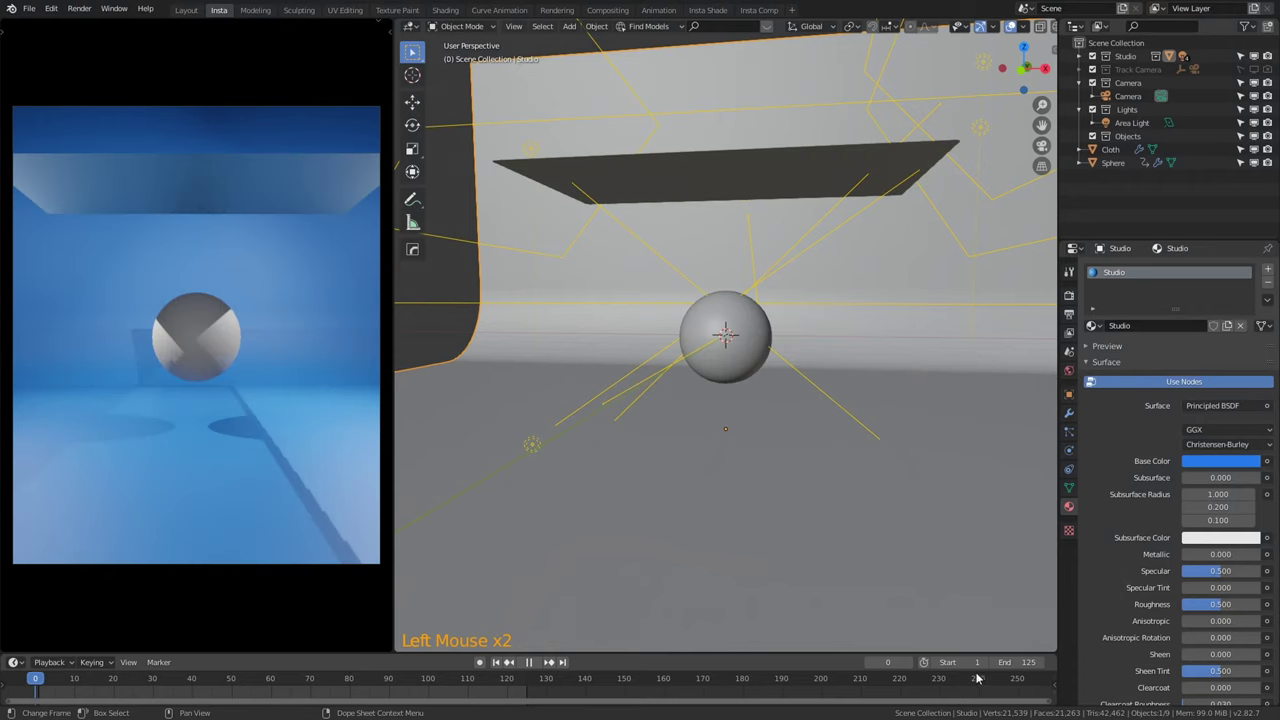
key("space")
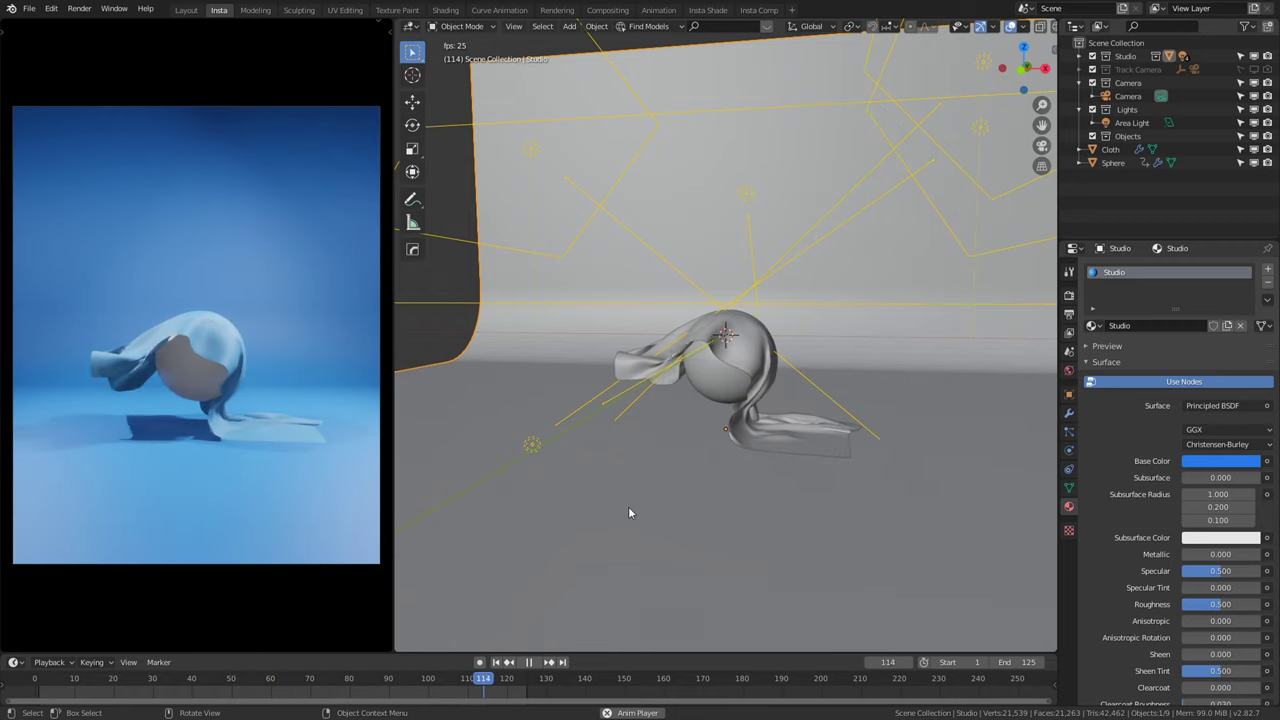
key("space")
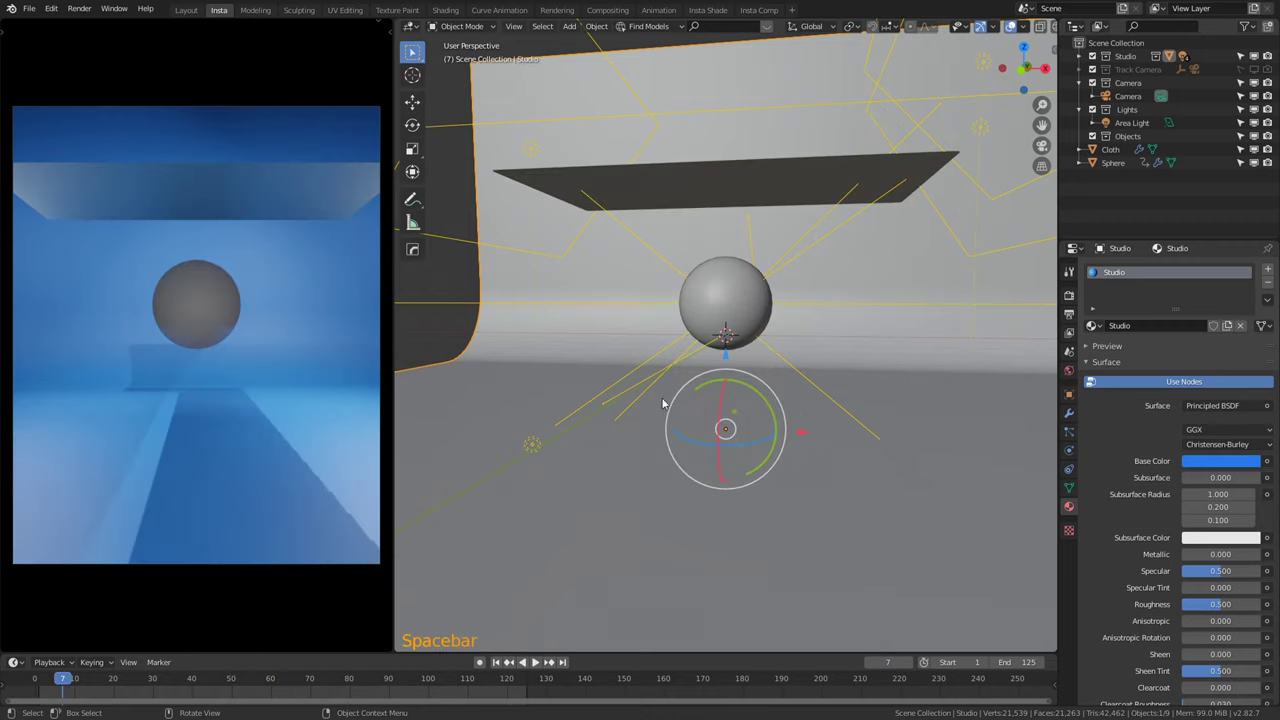
left_click(716, 295)
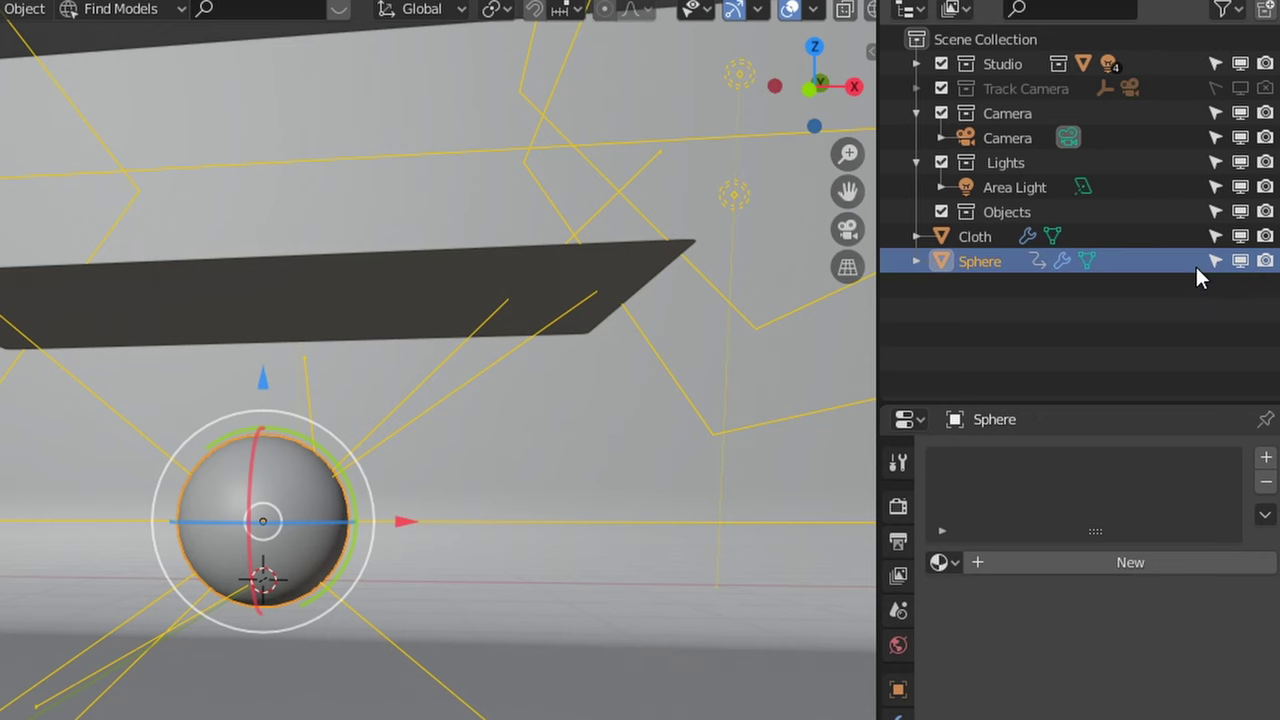
Make the Sphere unselectable and hidden in the viewport, then replay the cloth to frame 108
left_click(1215, 261)
left_click(1240, 261)
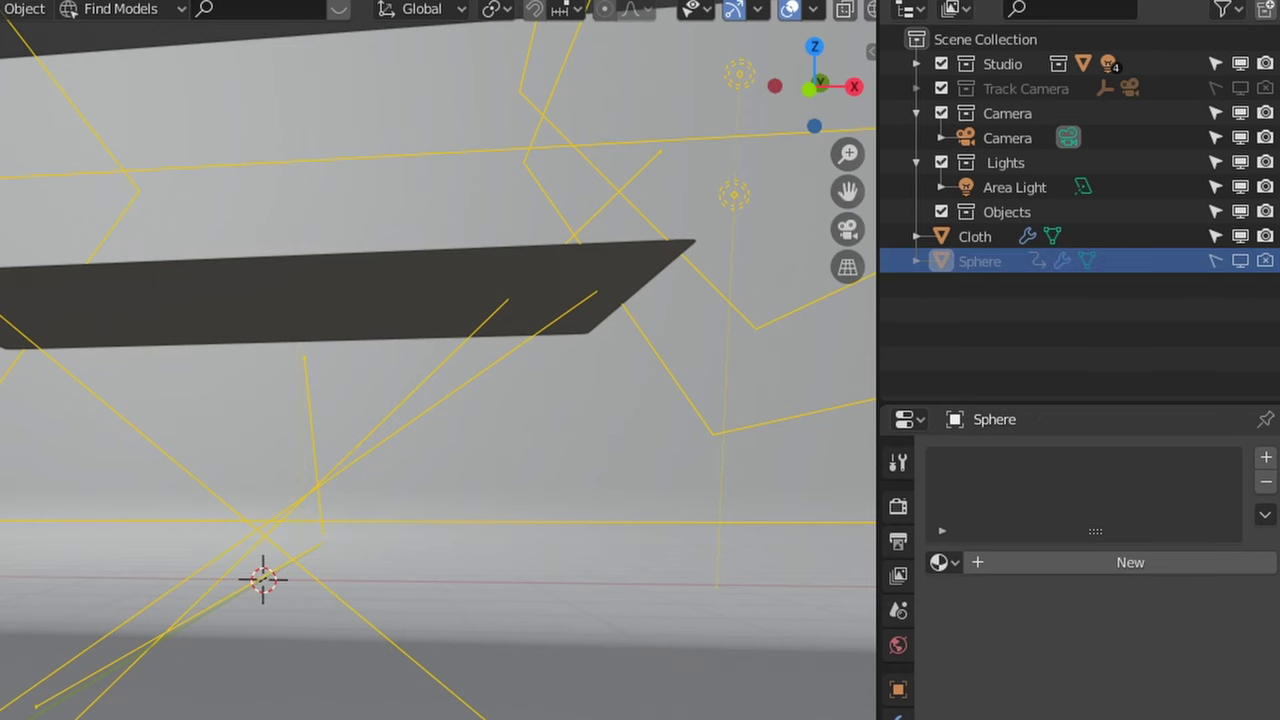
left_click(133, 427)
left_click(133, 427)
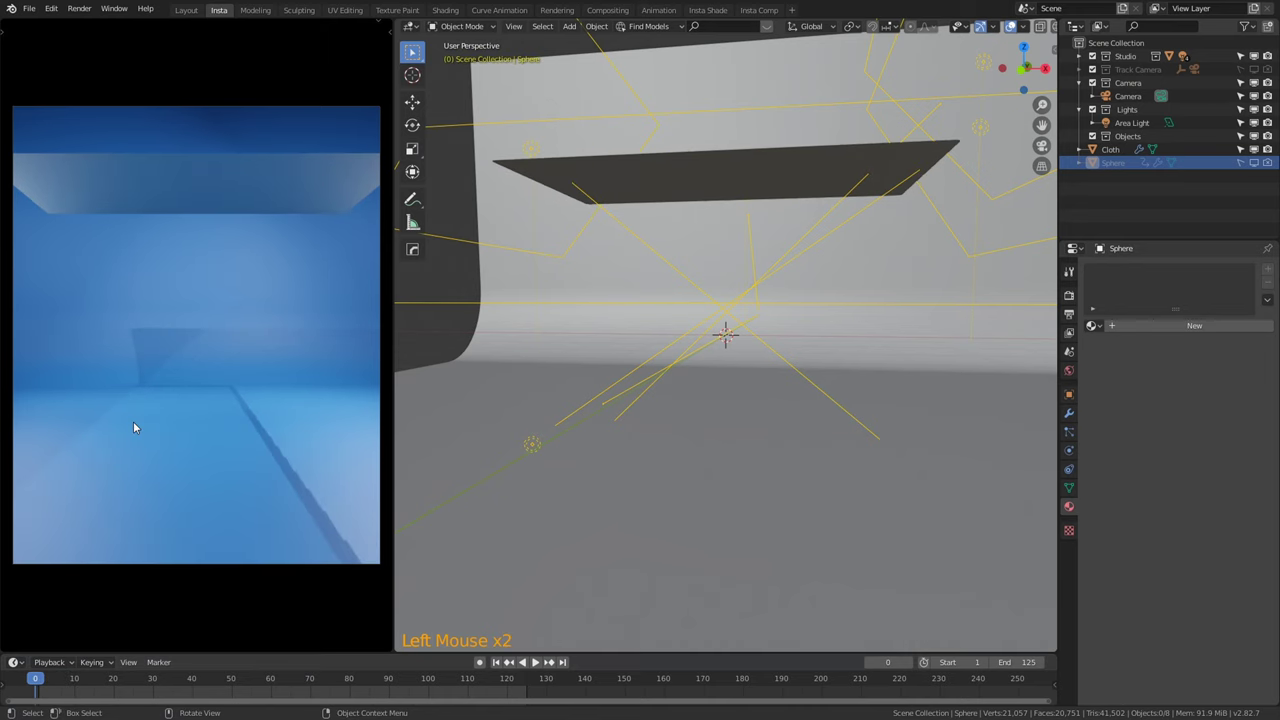
key("space")
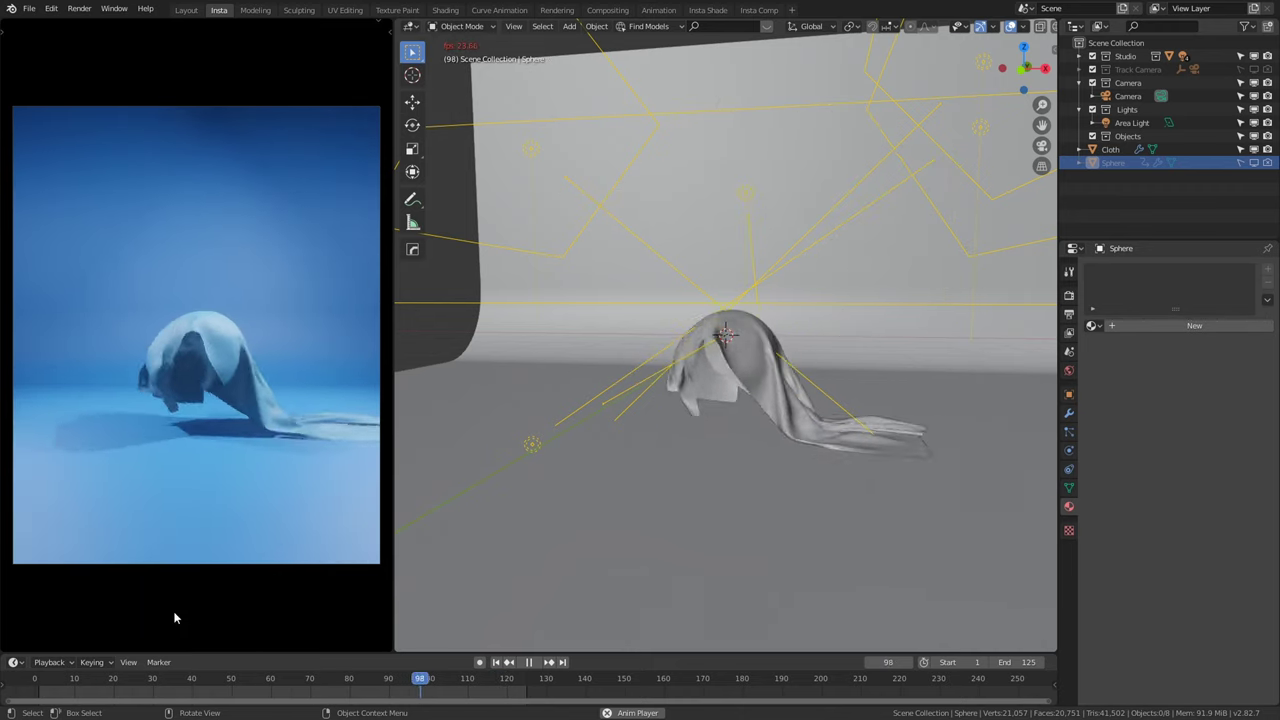
key("space")
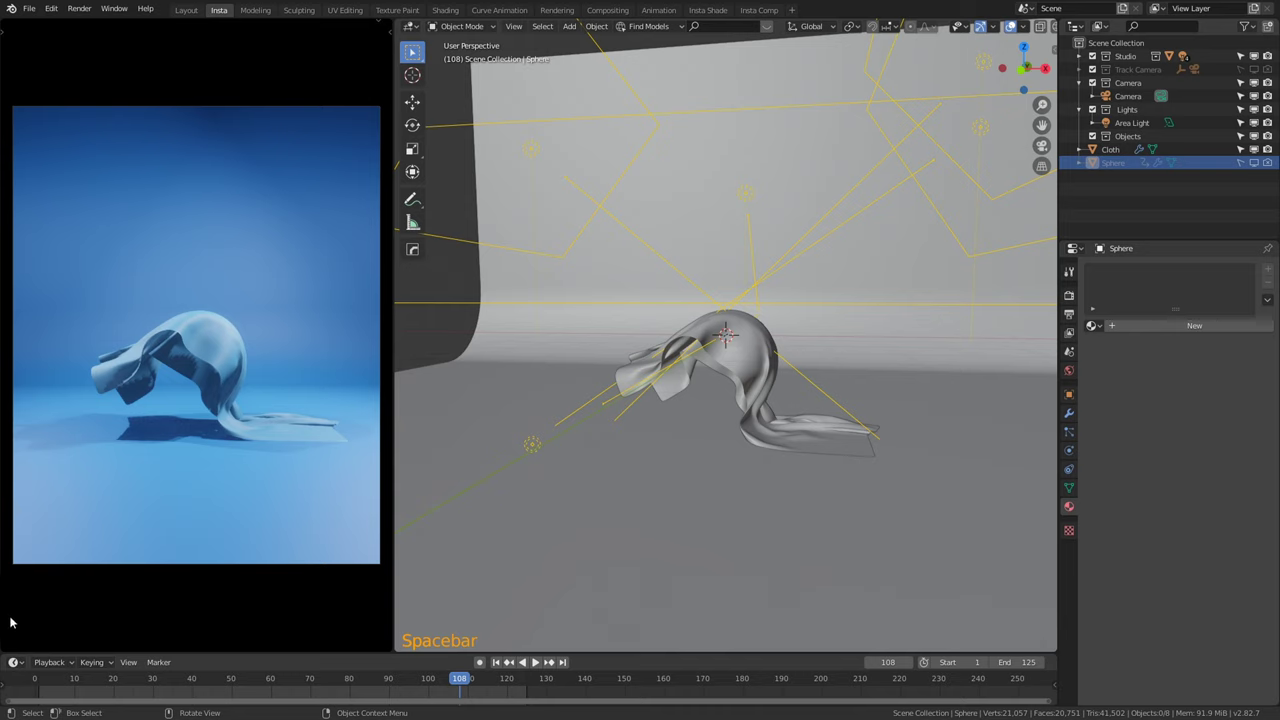
Switch the render engine to Cycles and scrub the timeline to frames 45 and 75
left_click(1069, 296)
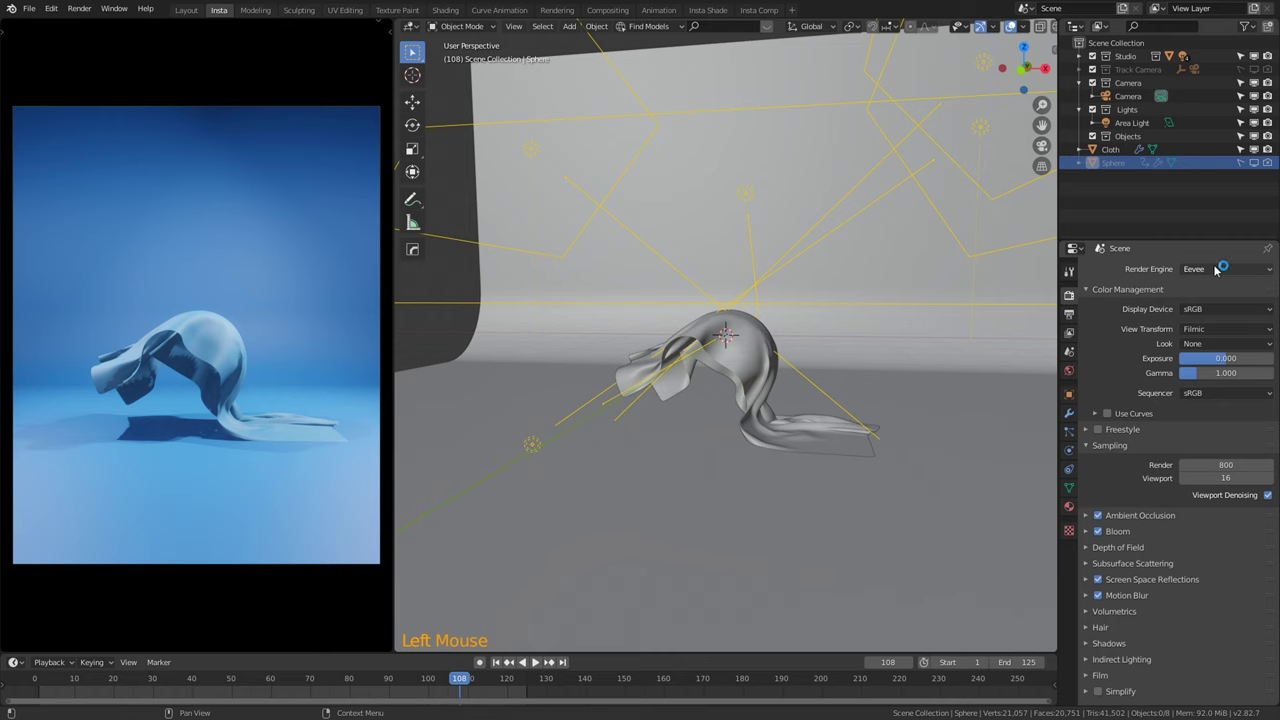
left_click(1215, 269)
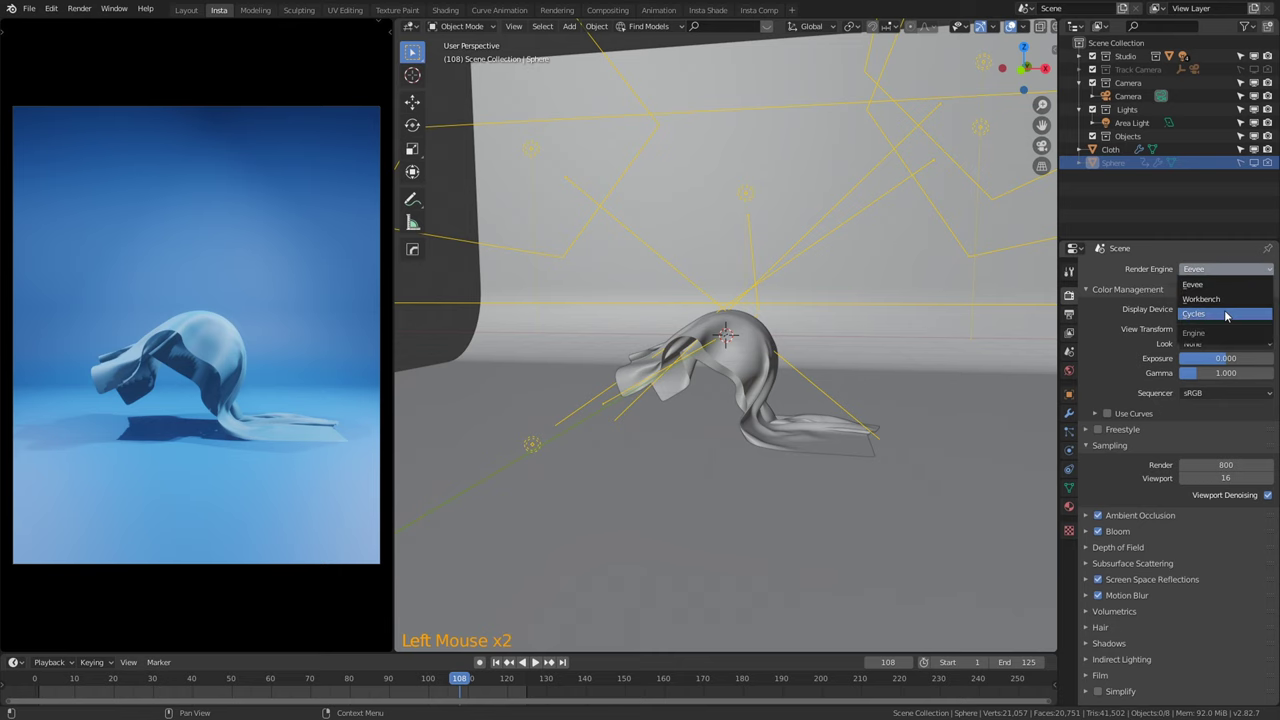
left_click(1226, 314)
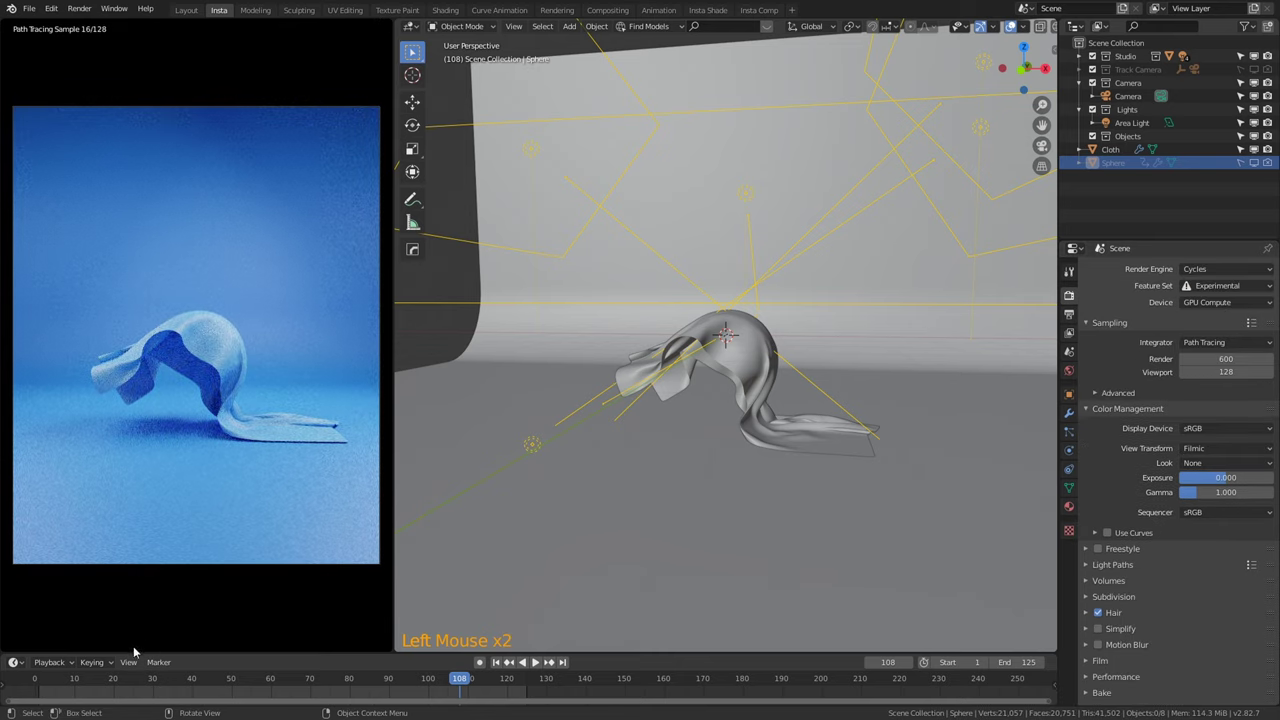
left_click_drag(83, 682, 210, 684)
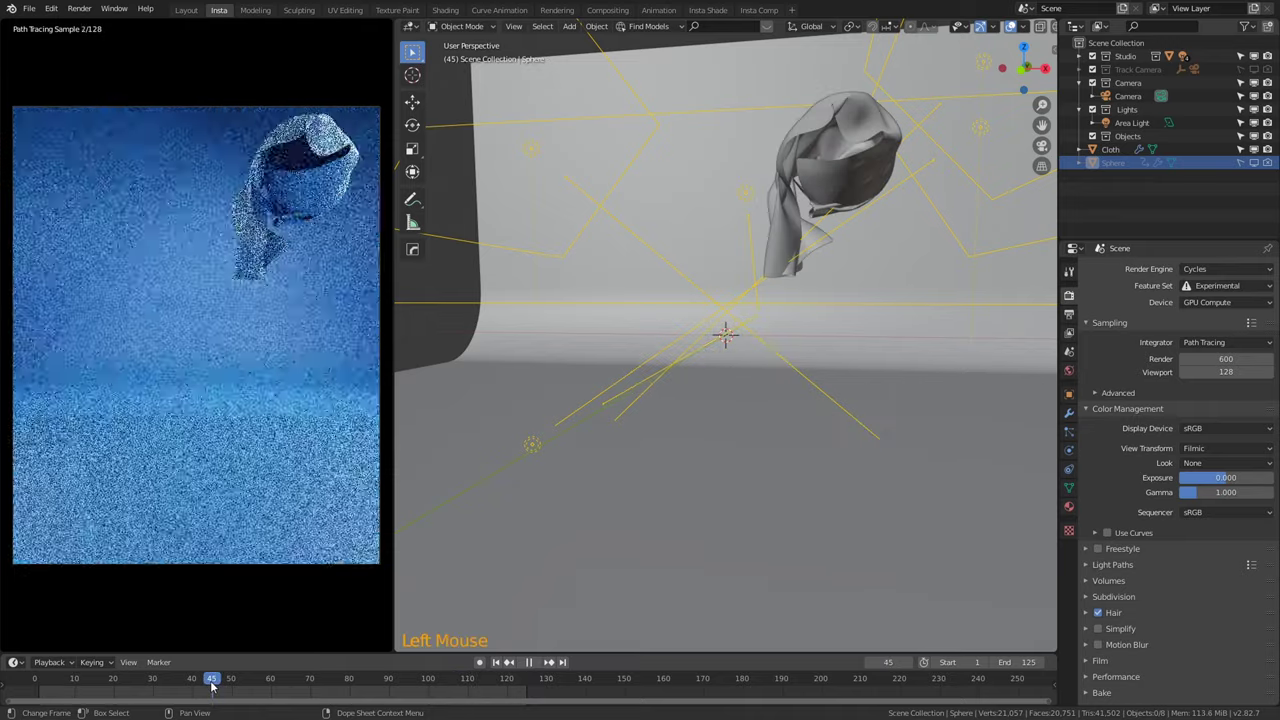
left_click(329, 683)
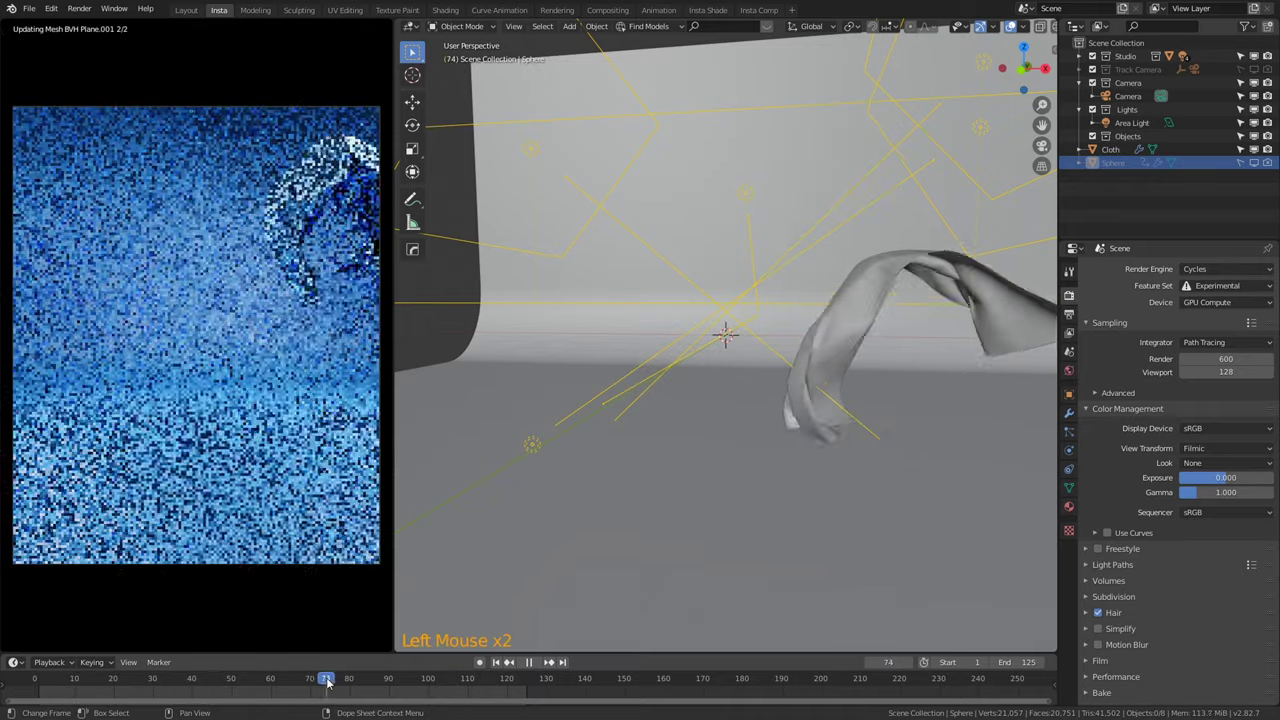